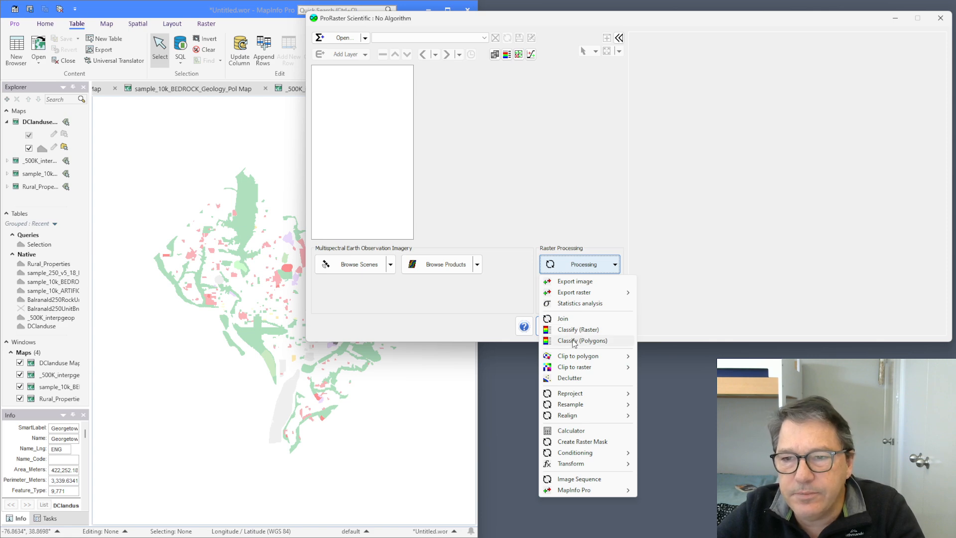
Start a Classify (Polygons) operation and load DClanduse.TAB from the DCLandUse folder as the source table.
{"action": "left_click", "coordinate": [573, 341]}
{"action": "left_click_drag", "start_coordinate": [620, 35], "coordinate": [472, 106]}
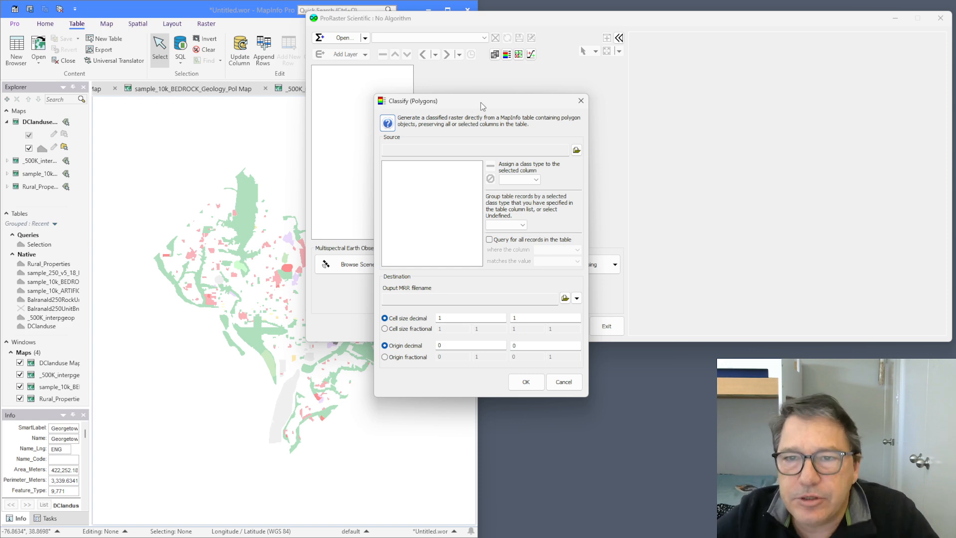
{"action": "left_click_drag", "start_coordinate": [478, 100], "coordinate": [470, 107]}
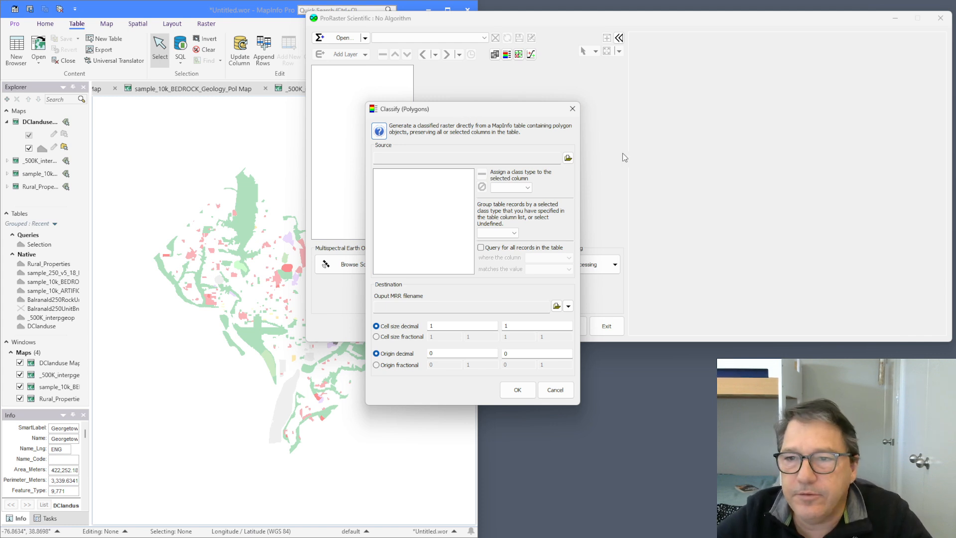
{"action": "left_click", "coordinate": [568, 159]}
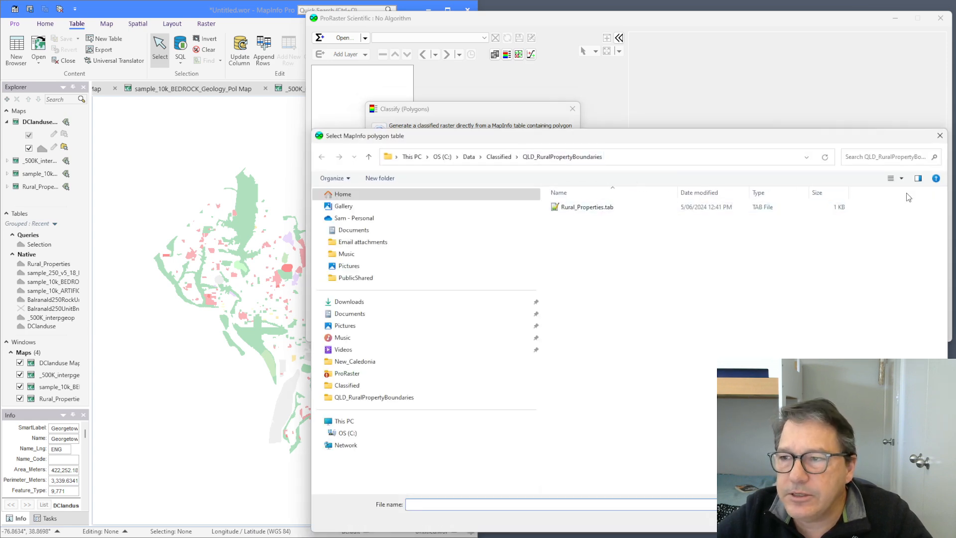
{"action": "left_click", "coordinate": [368, 157]}
{"action": "double_click", "coordinate": [576, 249]}
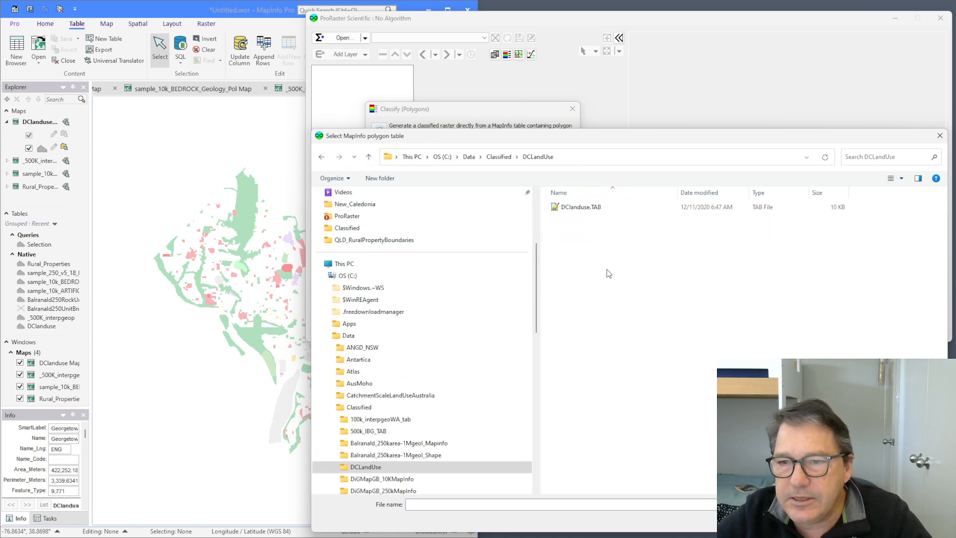
{"action": "double_click", "coordinate": [580, 207]}
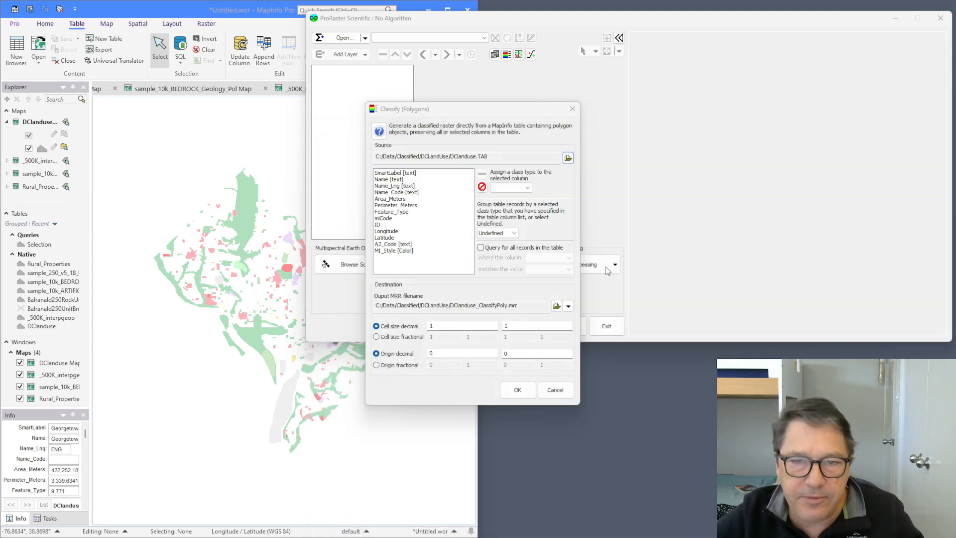
Switch to MapInfo Pro, examine the DClanduse map's polygons up close, and view the entire layer.
{"action": "left_click", "coordinate": [185, 13]}
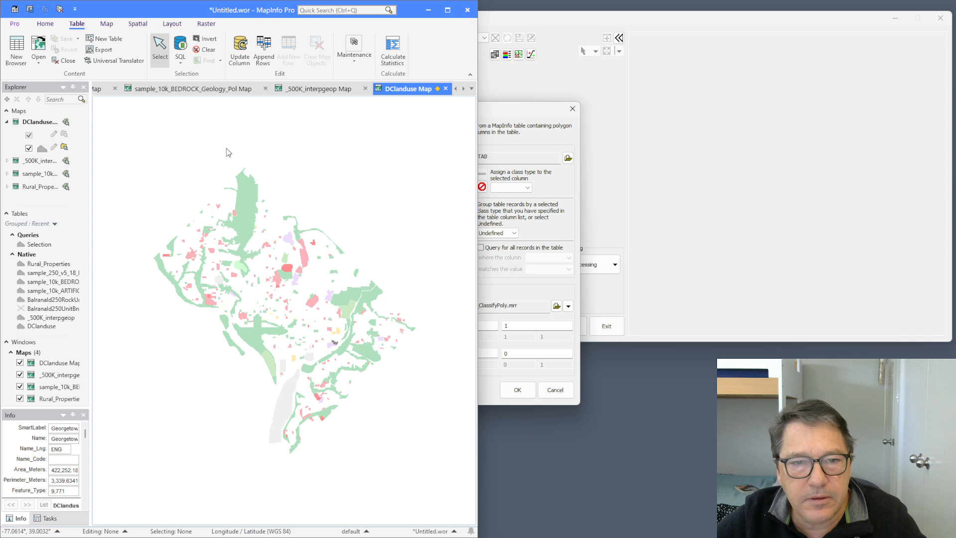
{"action": "scroll", "coordinate": [258, 316], "scroll_direction": "up", "scroll_amount": 2}
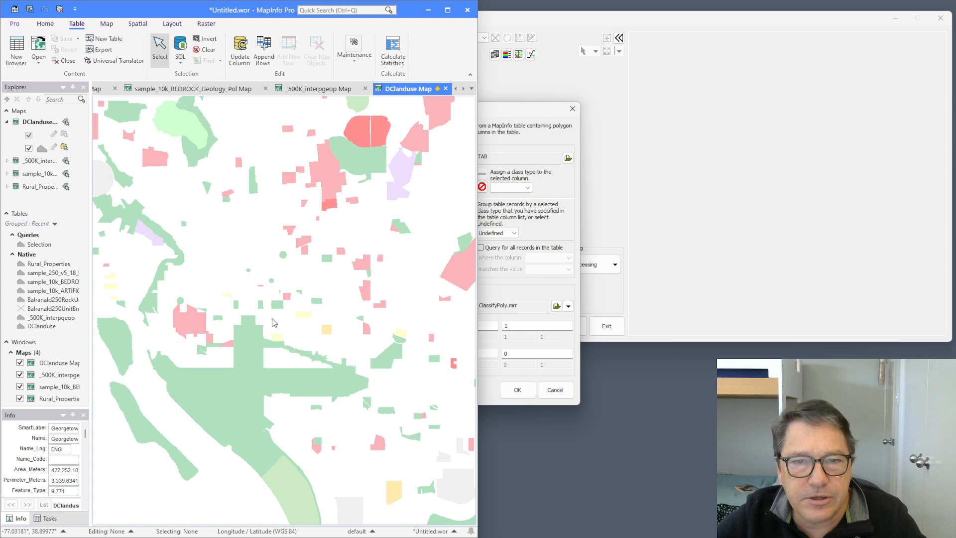
{"action": "scroll", "coordinate": [278, 315], "scroll_direction": "down", "scroll_amount": 2}
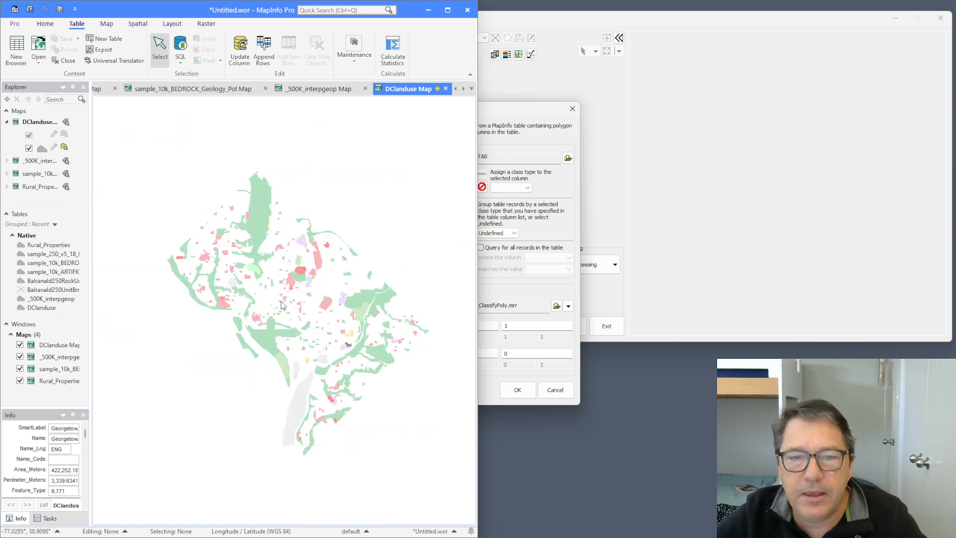
{"action": "right_click", "coordinate": [280, 301]}
{"action": "left_click", "coordinate": [190, 389]}
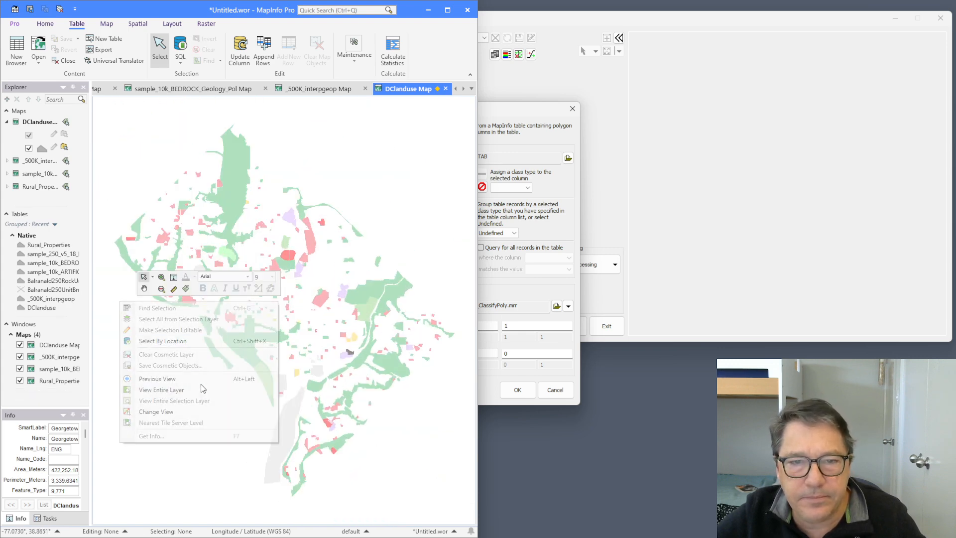
{"action": "left_click", "coordinate": [531, 106]}
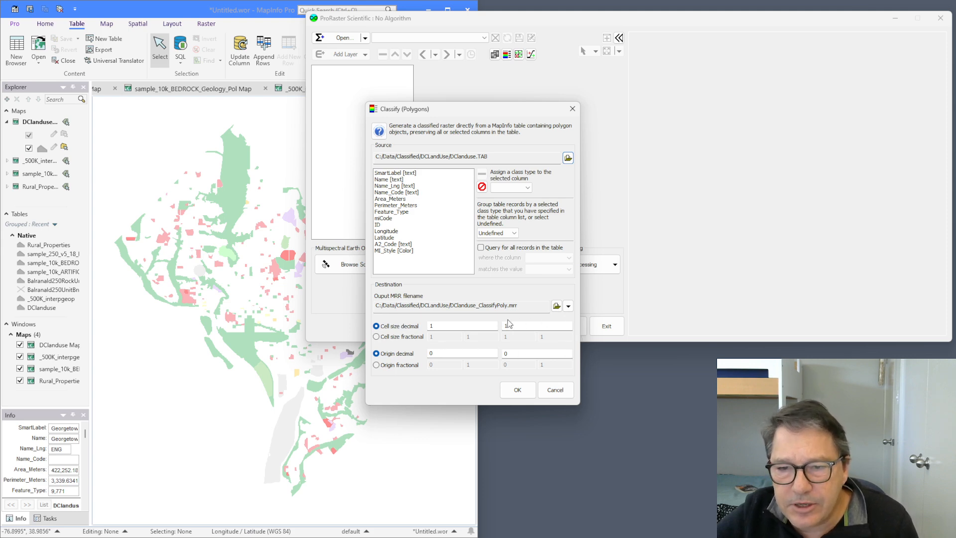
Define the output cell size as a fraction of 1/108000 in both X and Y.
{"action": "left_click", "coordinate": [404, 338]}
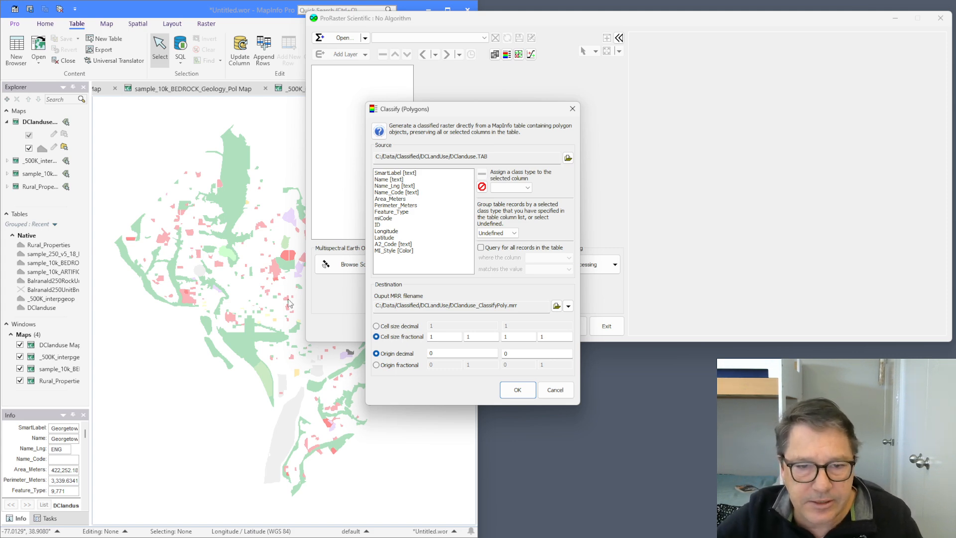
{"action": "left_click", "coordinate": [477, 337]}
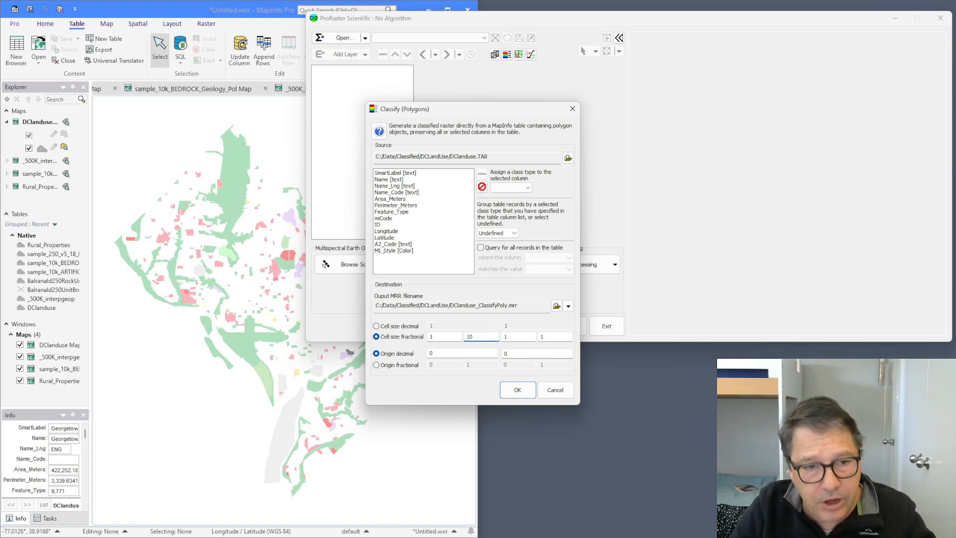
{"action": "key", "text": "BackSpace"}
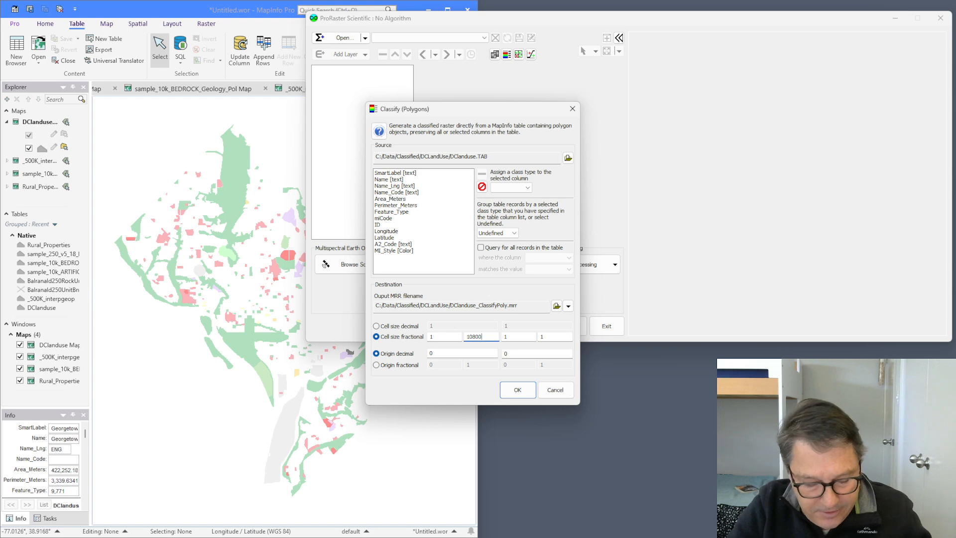
{"action": "left_click_drag", "start_coordinate": [543, 338], "coordinate": [552, 340]}
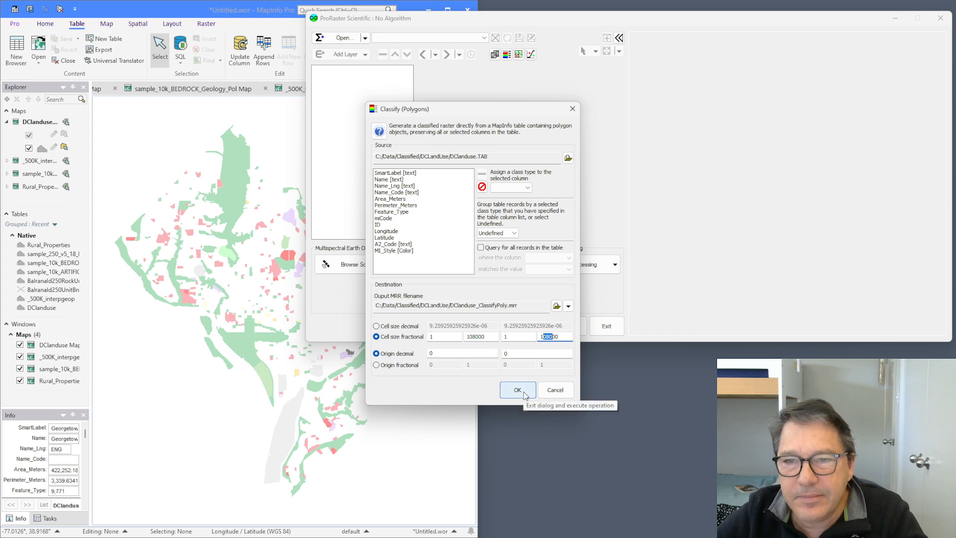
Assign the Label class type to the SmartLabel column, run the polygon classification, and dismiss its progress report.
{"action": "left_click", "coordinate": [398, 172]}
{"action": "left_click", "coordinate": [510, 187]}
{"action": "left_click", "coordinate": [509, 218]}
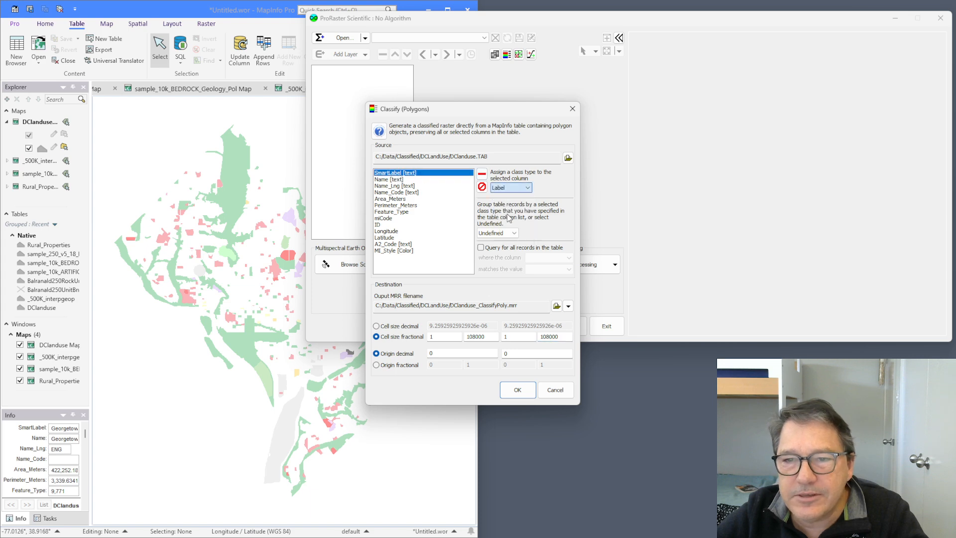
{"action": "left_click", "coordinate": [517, 389]}
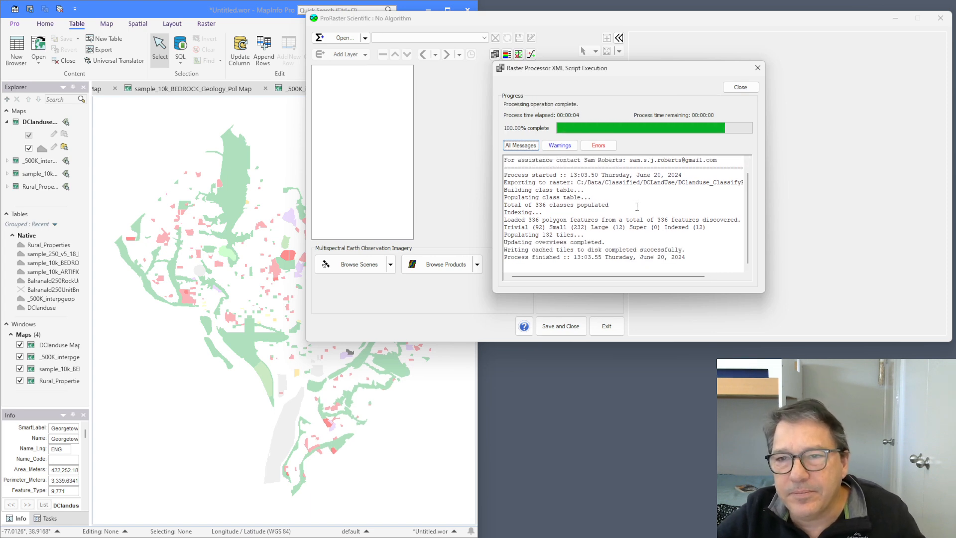
{"action": "left_click", "coordinate": [740, 87]}
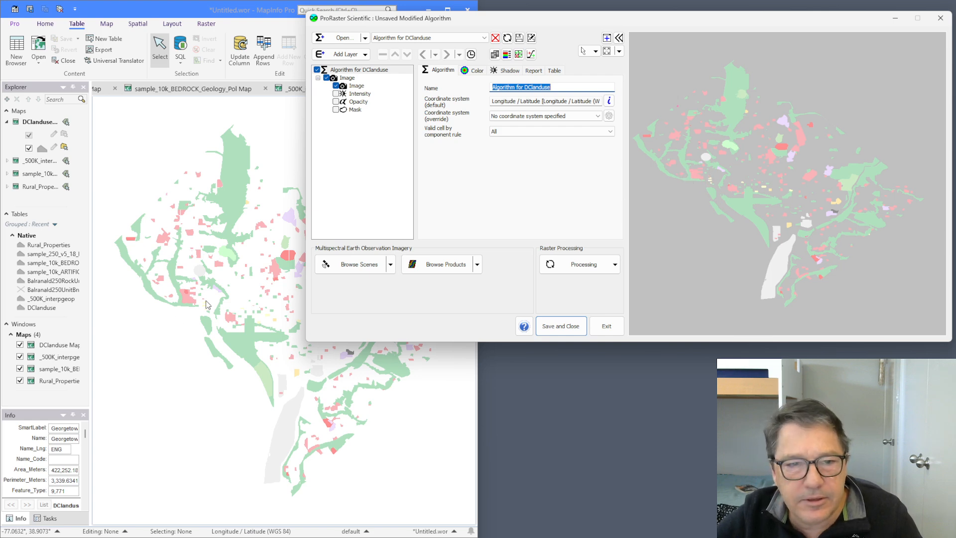
Compare the source polygons in the MapInfo Pro map with the classified raster preview, both in detail and at wide extent.
{"action": "scroll", "coordinate": [189, 293], "scroll_direction": "up", "scroll_amount": 2}
{"action": "scroll", "coordinate": [189, 295], "scroll_direction": "up", "scroll_amount": 2}
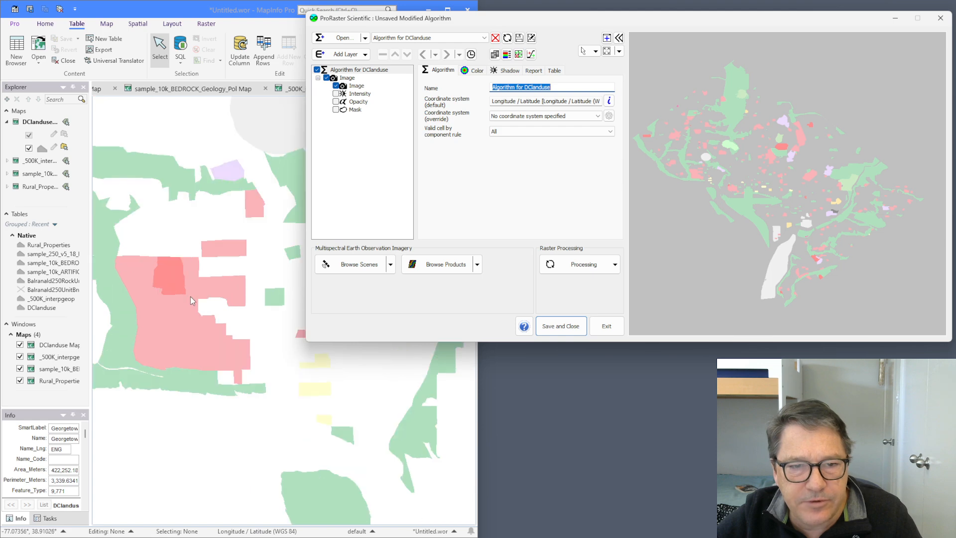
{"action": "left_click", "coordinate": [174, 323]}
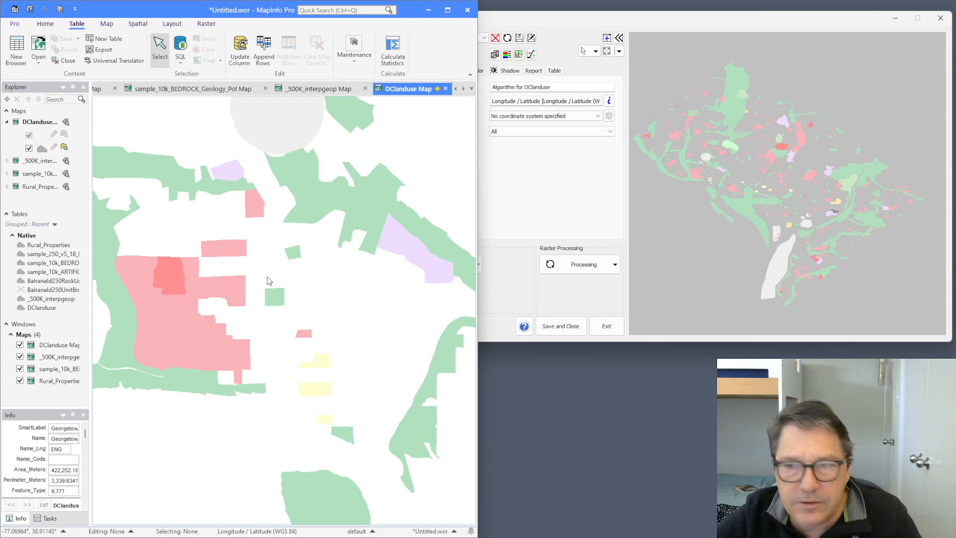
{"action": "scroll", "coordinate": [697, 174], "scroll_direction": "up", "scroll_amount": 3}
{"action": "scroll", "coordinate": [694, 174], "scroll_direction": "up", "scroll_amount": 3}
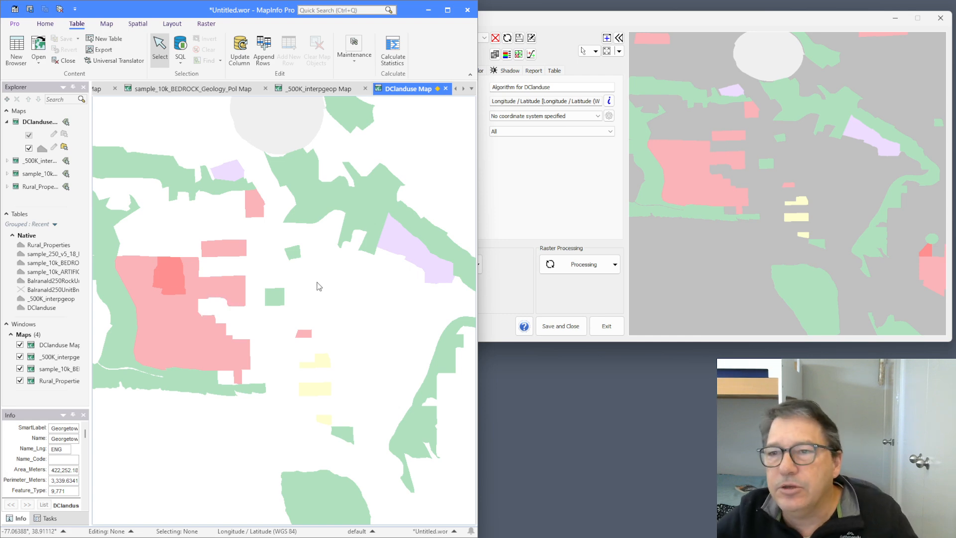
{"action": "scroll", "coordinate": [217, 286], "scroll_direction": "down", "scroll_amount": 1}
{"action": "scroll", "coordinate": [217, 288], "scroll_direction": "down", "scroll_amount": 2}
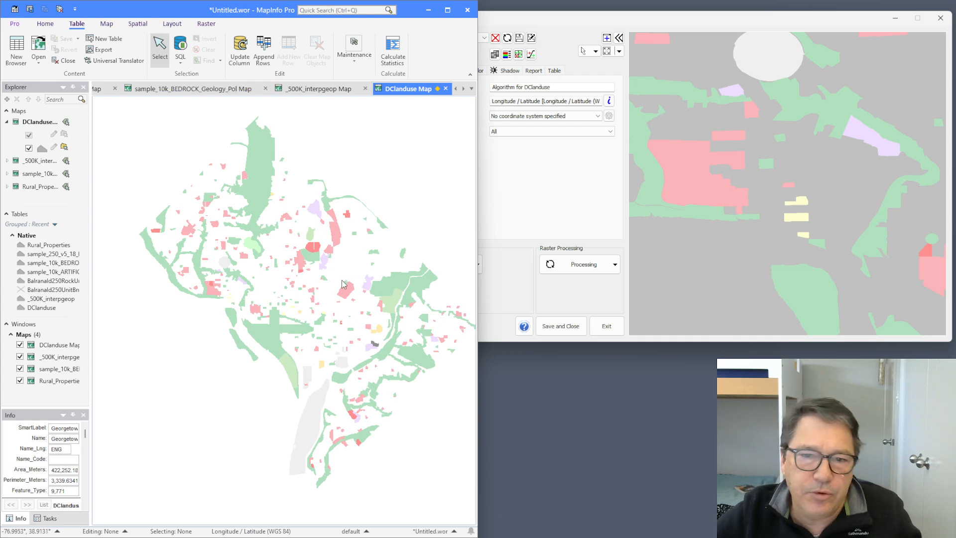
{"action": "left_click", "coordinate": [778, 193]}
{"action": "scroll", "coordinate": [764, 198], "scroll_direction": "down", "scroll_amount": 4}
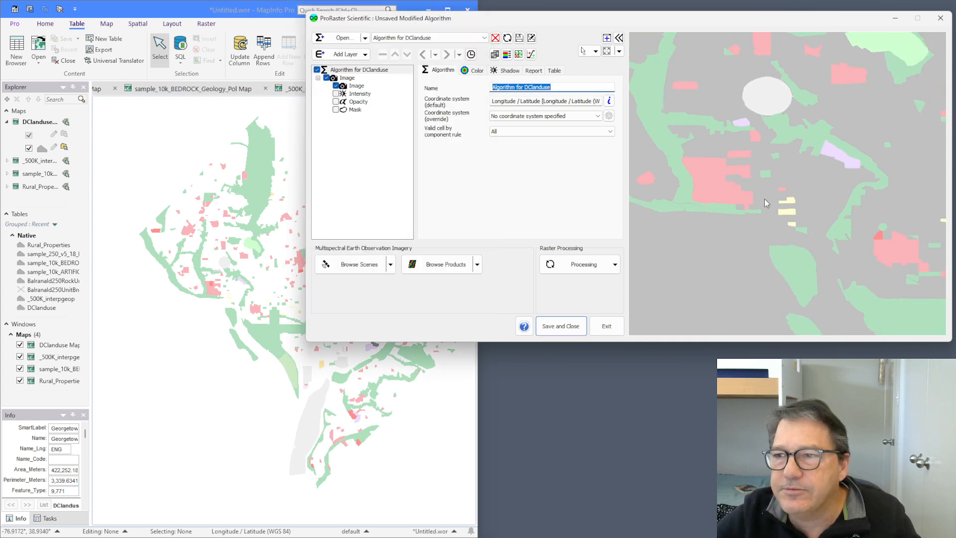
{"action": "scroll", "coordinate": [775, 204], "scroll_direction": "down", "scroll_amount": 1}
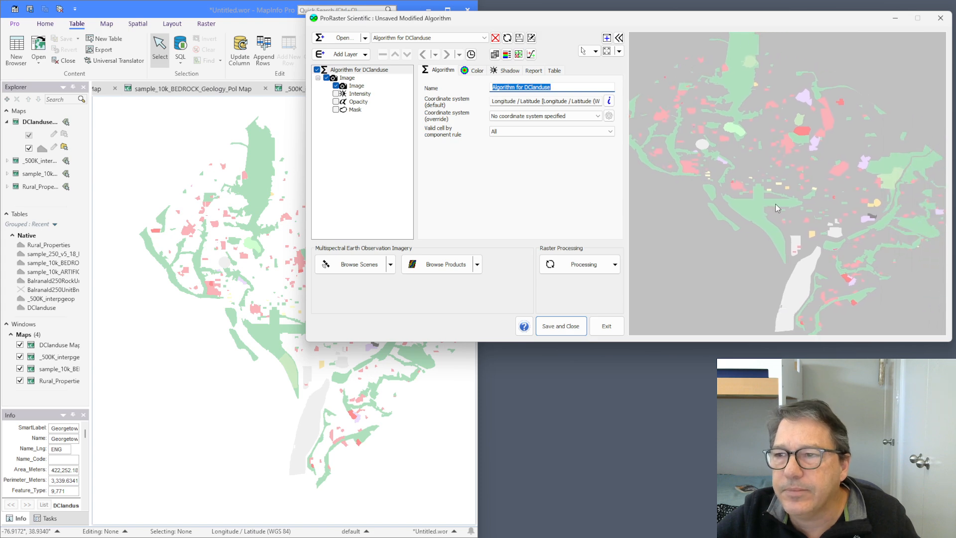
Enable the key data value tooltip and inspect the labels of several land use areas in the raster preview.
{"action": "left_click", "coordinate": [595, 51]}
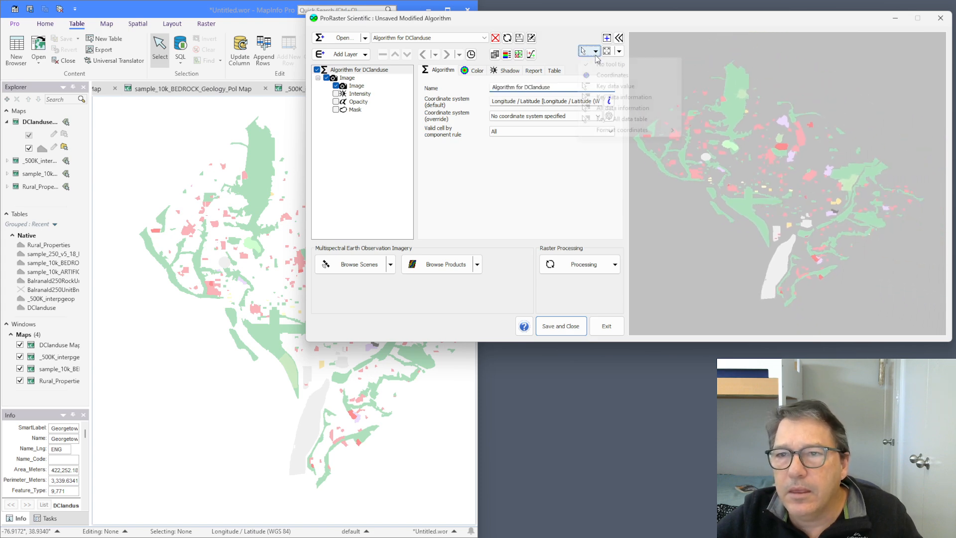
{"action": "left_click", "coordinate": [615, 85]}
{"action": "mouse_move", "coordinate": [736, 113]}
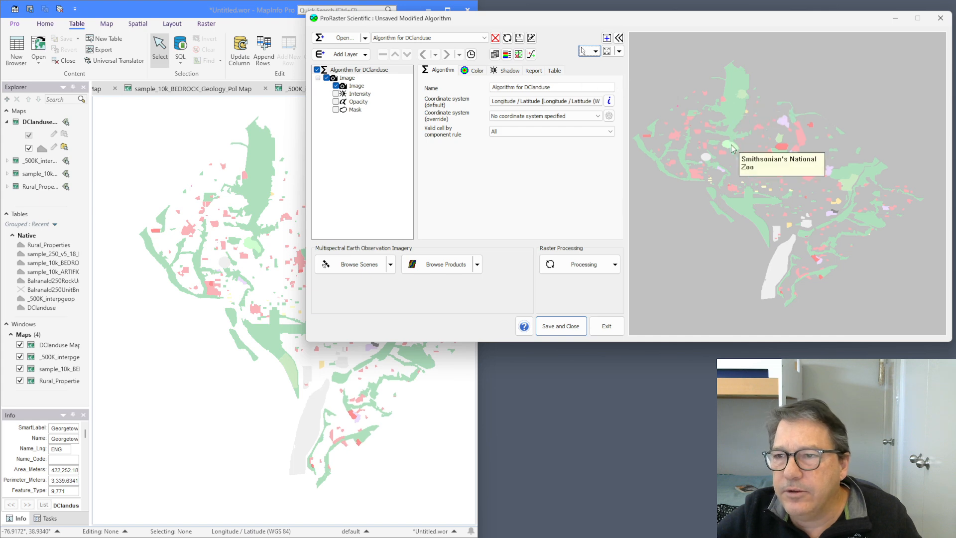
{"action": "mouse_move", "coordinate": [781, 258]}
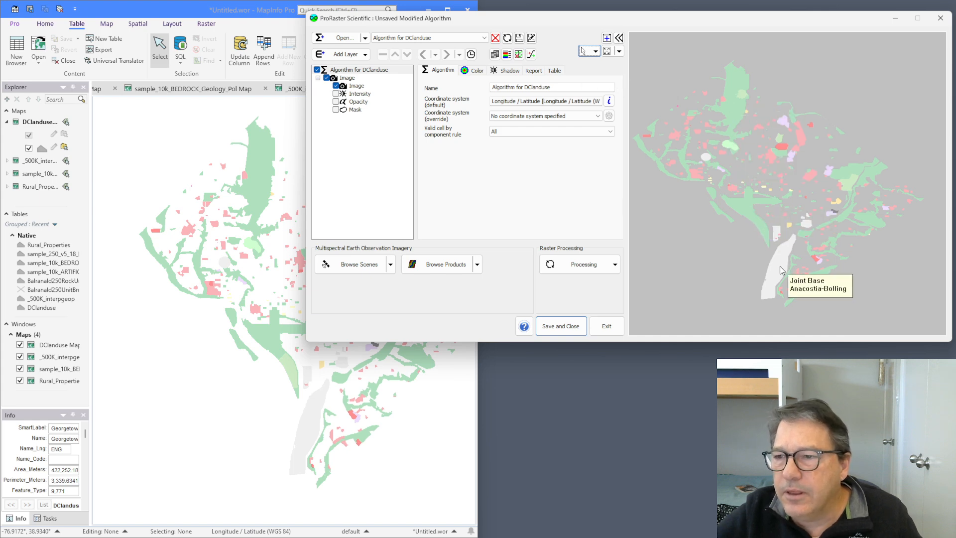
{"action": "mouse_move", "coordinate": [825, 273]}
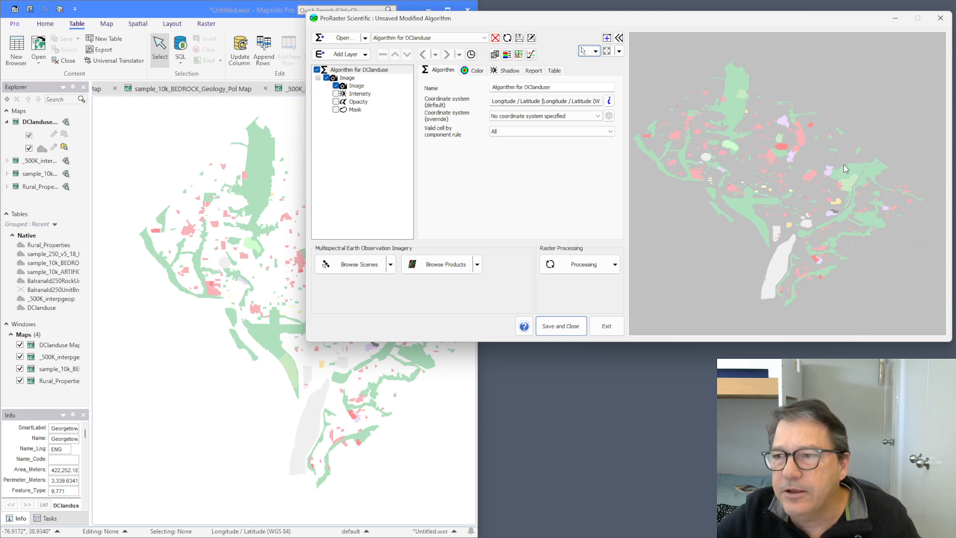
Start another Classify (Polygons) operation with DClanduse.TAB as the source table.
{"action": "left_click", "coordinate": [558, 268]}
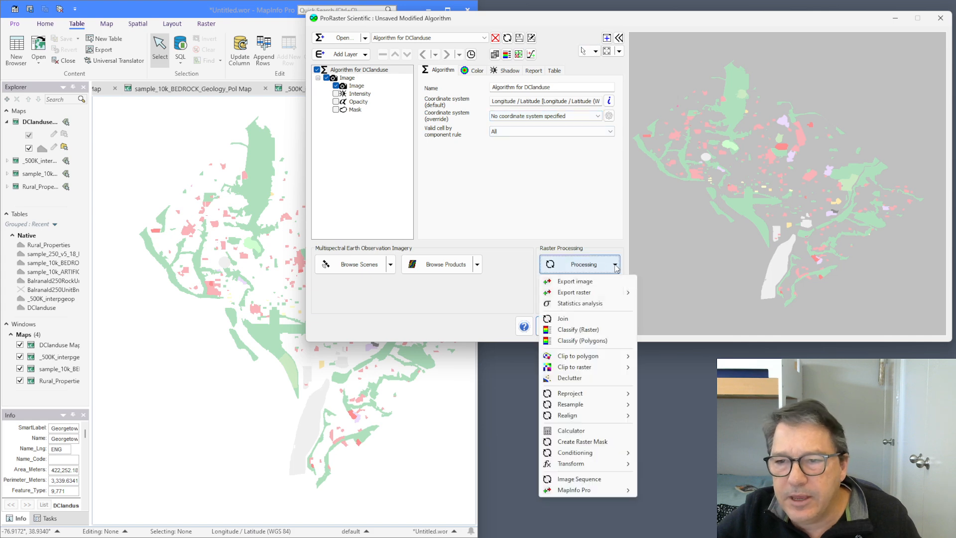
{"action": "left_click", "coordinate": [585, 341]}
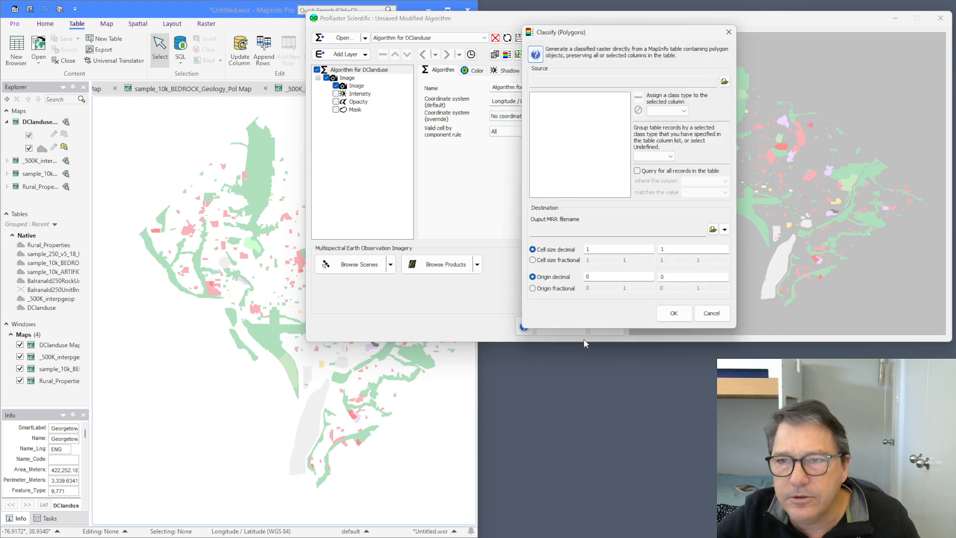
{"action": "left_click_drag", "start_coordinate": [591, 31], "coordinate": [514, 63]}
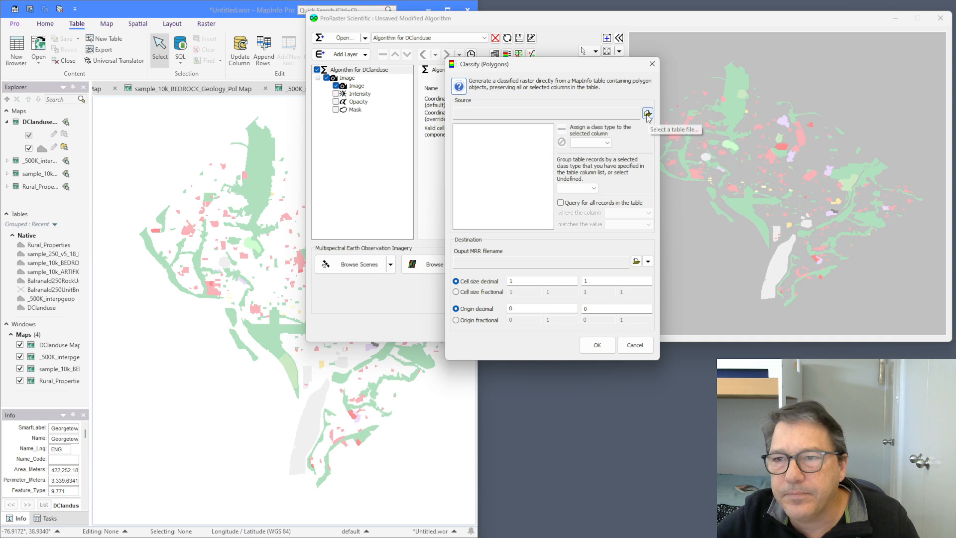
{"action": "left_click", "coordinate": [648, 114]}
{"action": "double_click", "coordinate": [589, 164]}
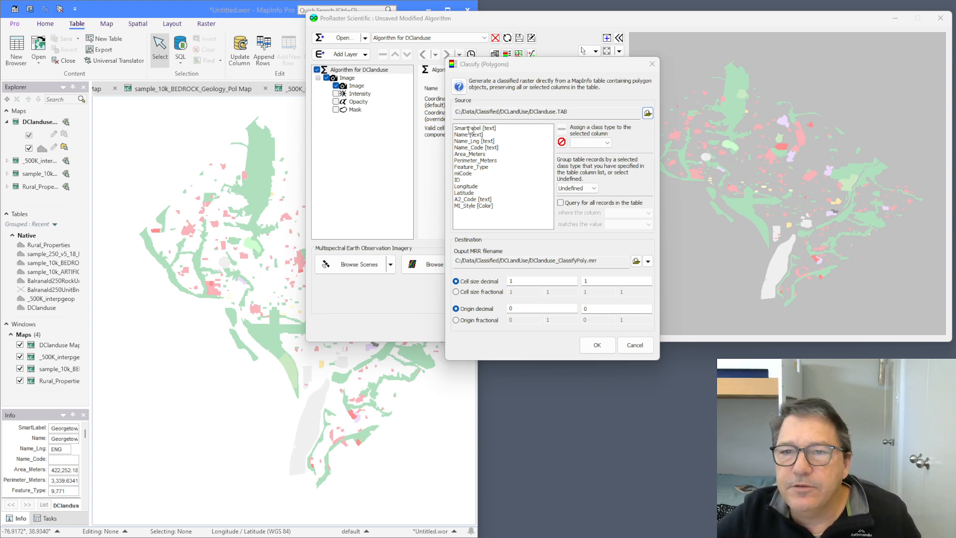
Remove the Area_Meters, Perimeter_Meters, miCode, Longitude and Latitude columns from the table's column list, and restore the full list.
{"action": "left_click", "coordinate": [470, 154]}
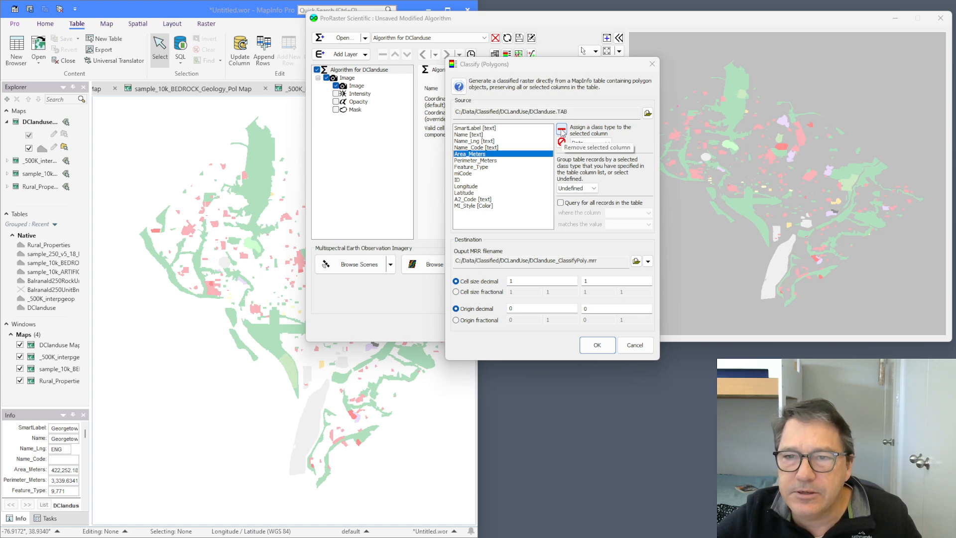
{"action": "left_click", "coordinate": [560, 130]}
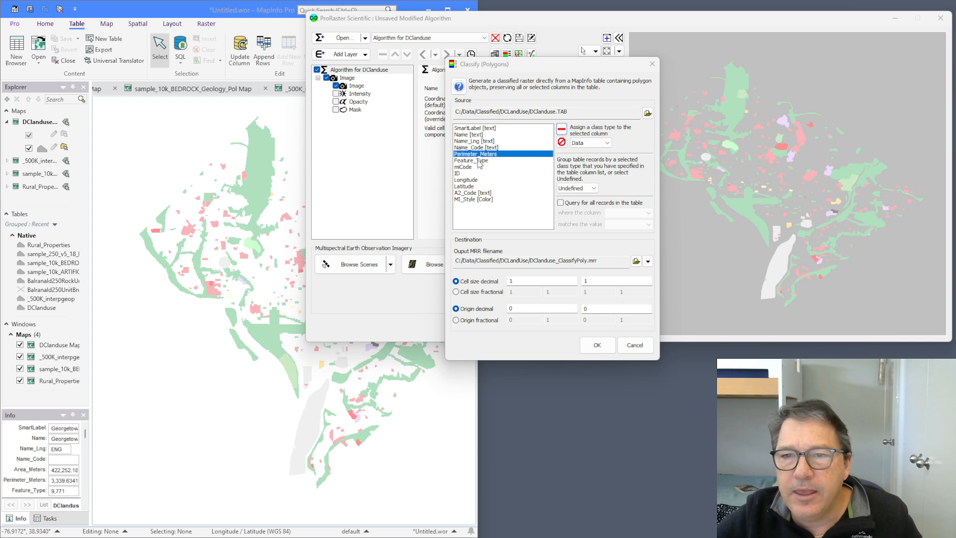
{"action": "left_click", "coordinate": [561, 130]}
{"action": "left_click", "coordinate": [465, 160]}
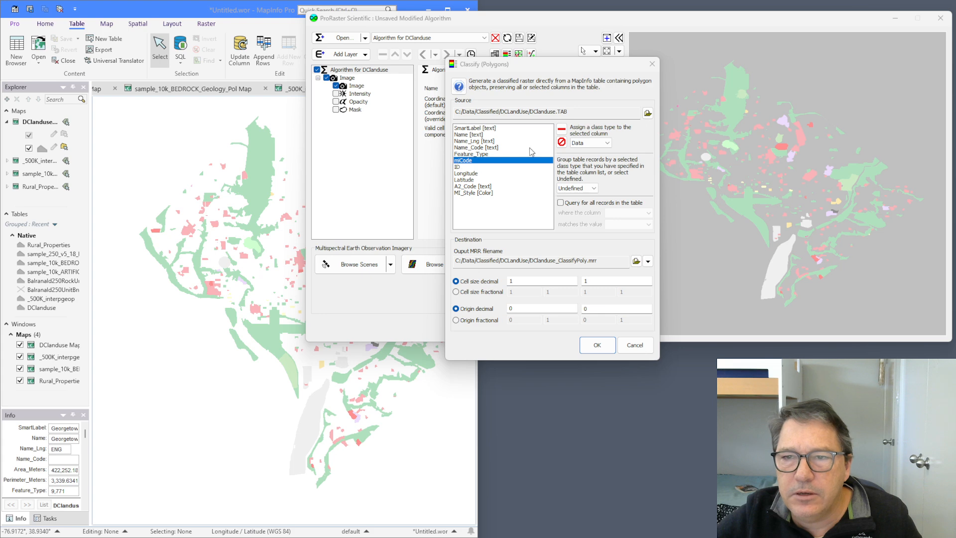
{"action": "left_click", "coordinate": [561, 130]}
{"action": "left_click", "coordinate": [484, 167]}
{"action": "left_click", "coordinate": [561, 131]}
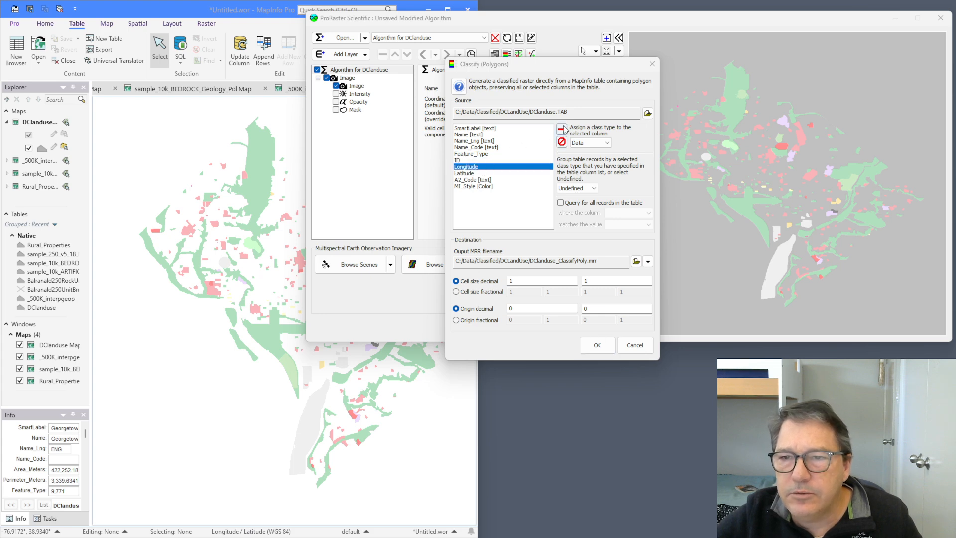
{"action": "left_click", "coordinate": [561, 131]}
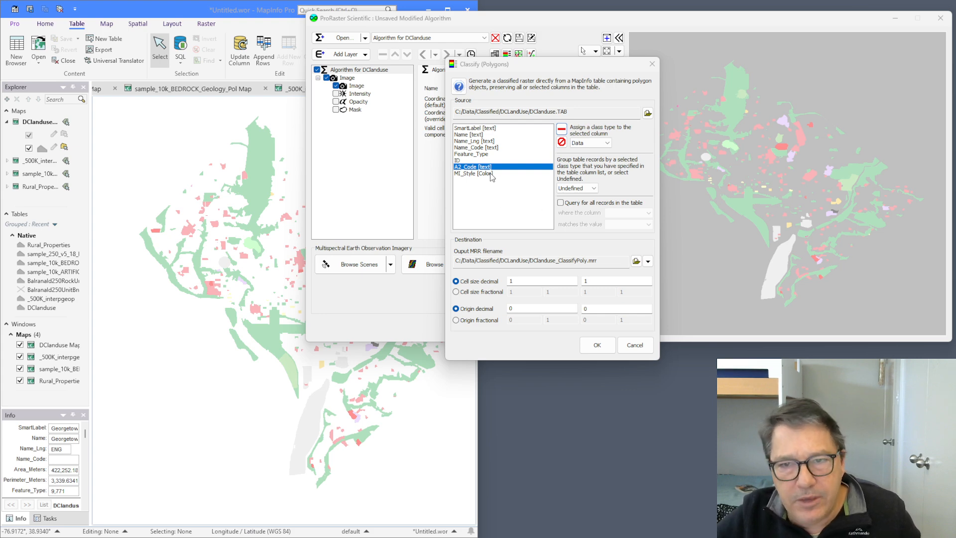
{"action": "left_click", "coordinate": [561, 145]}
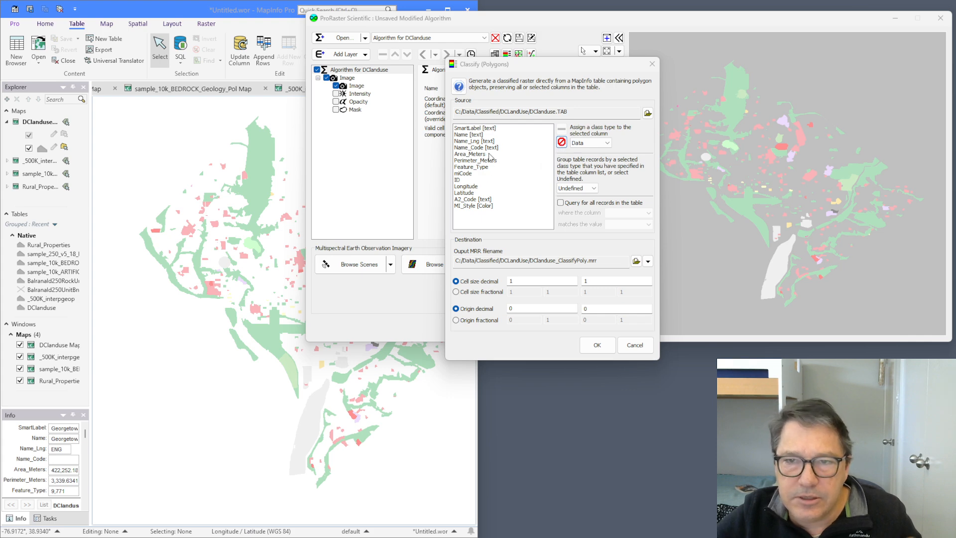
Assign the Label class type to the SmartLabel column.
{"action": "left_click", "coordinate": [473, 128]}
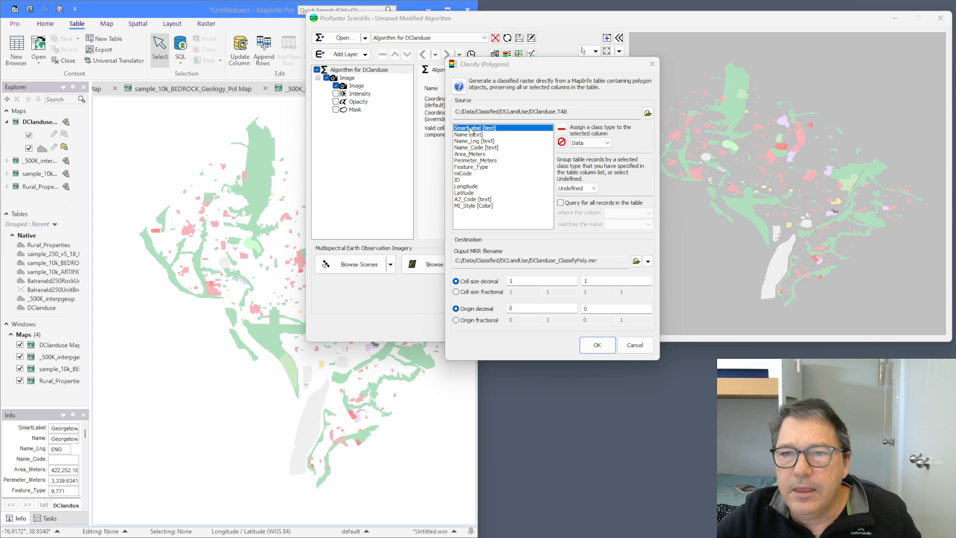
{"action": "left_click", "coordinate": [607, 143]}
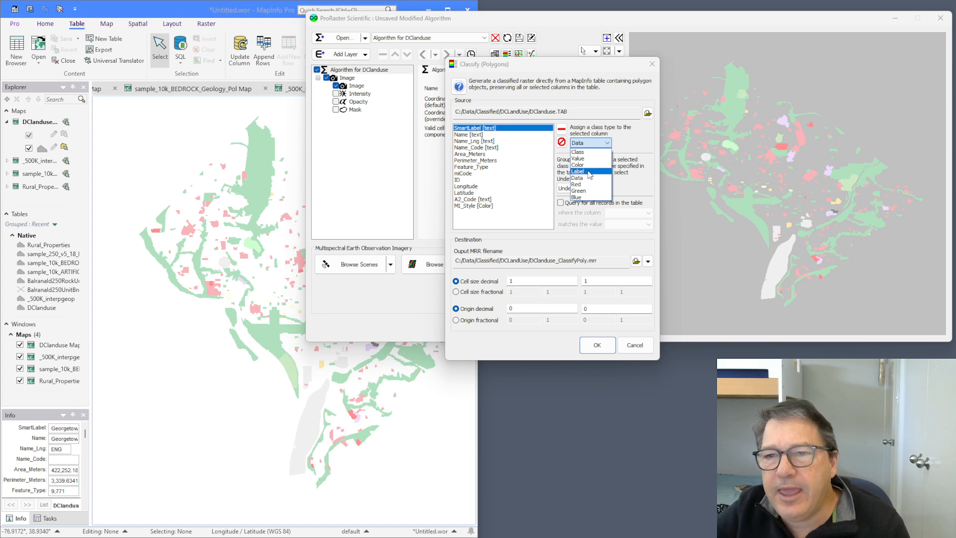
{"action": "left_click", "coordinate": [507, 173]}
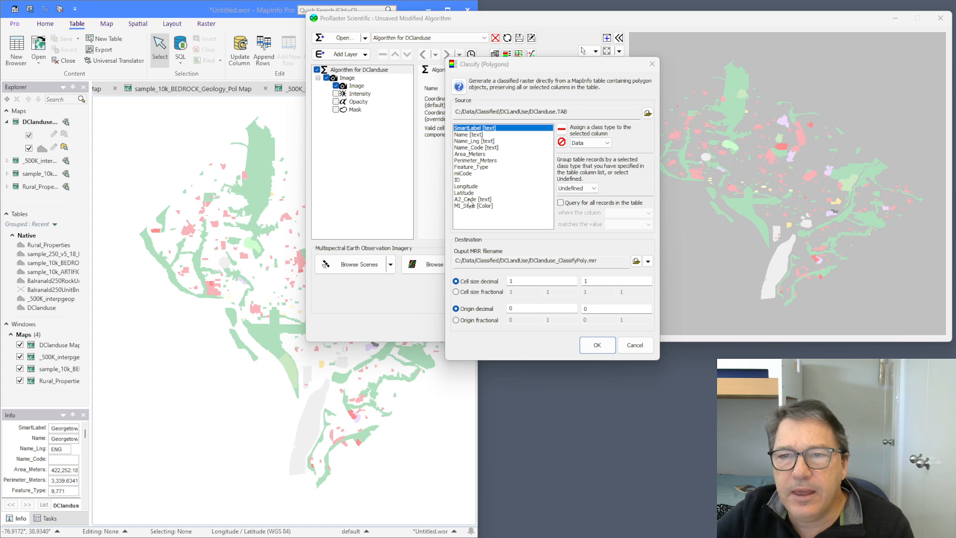
{"action": "left_click", "coordinate": [468, 134]}
{"action": "left_click", "coordinate": [471, 128]}
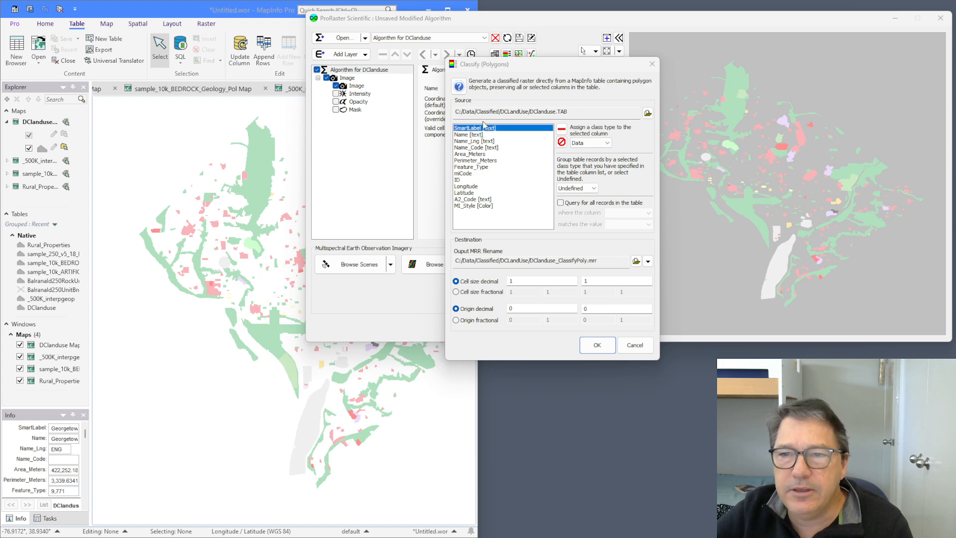
{"action": "left_click", "coordinate": [591, 144]}
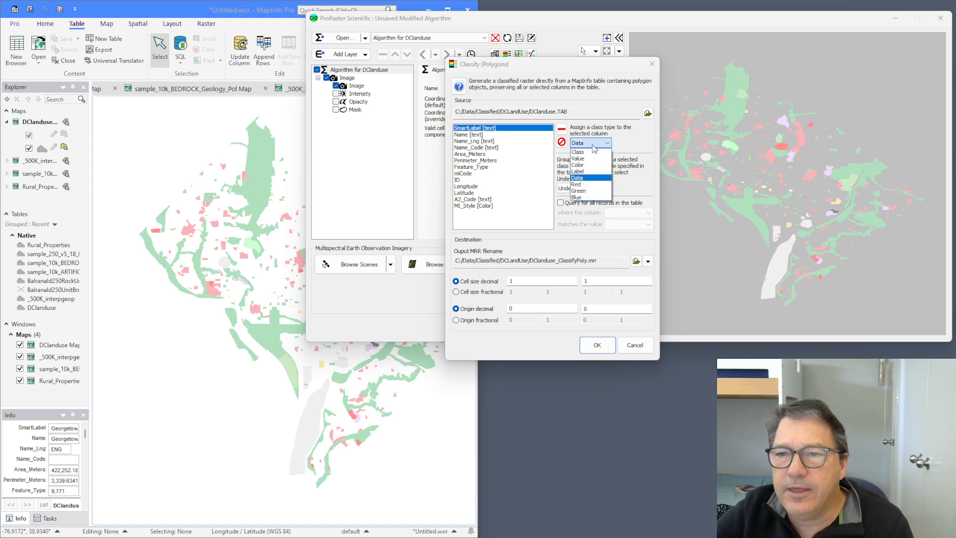
{"action": "left_click", "coordinate": [587, 171]}
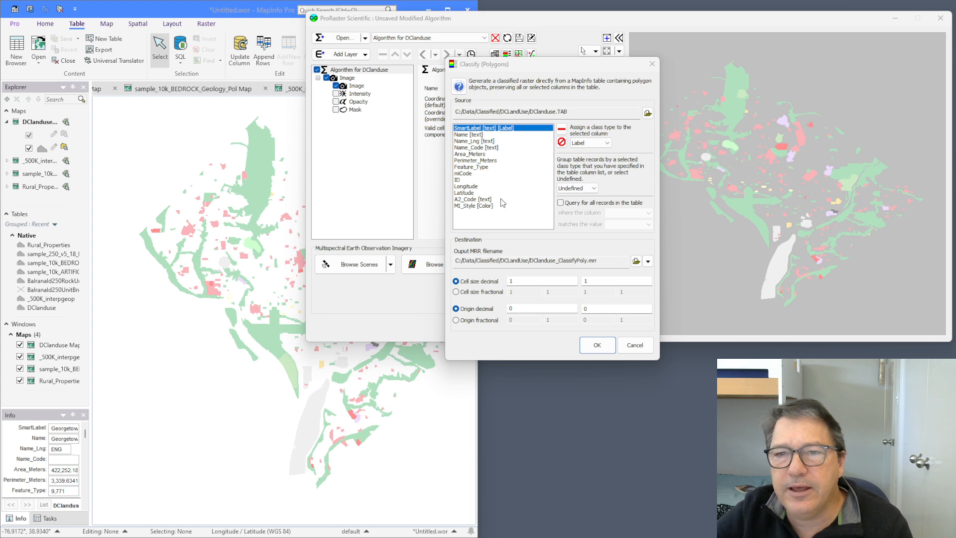
Check the class types of the Name, SmartLabel and MI_Style columns and review the class type options available for MI_Style.
{"action": "left_click", "coordinate": [504, 134]}
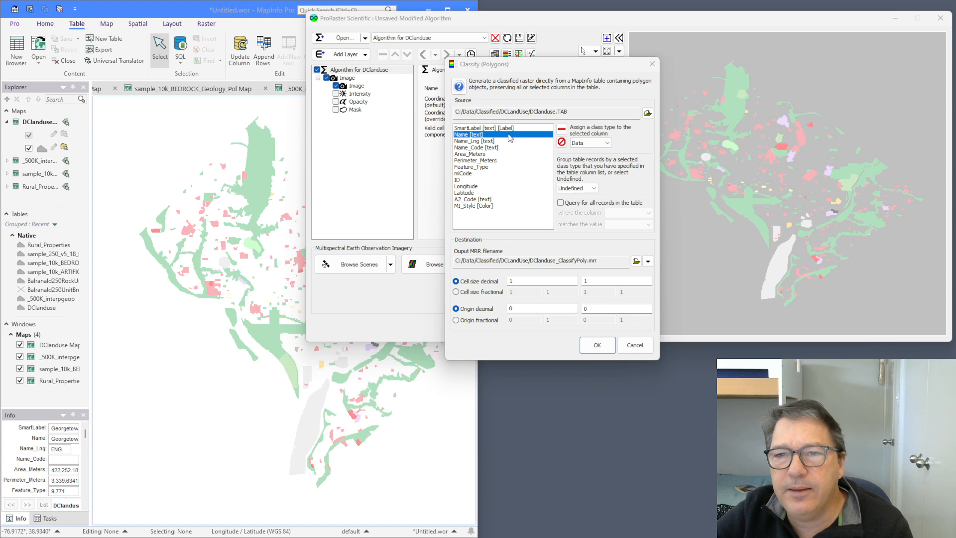
{"action": "left_click", "coordinate": [474, 207]}
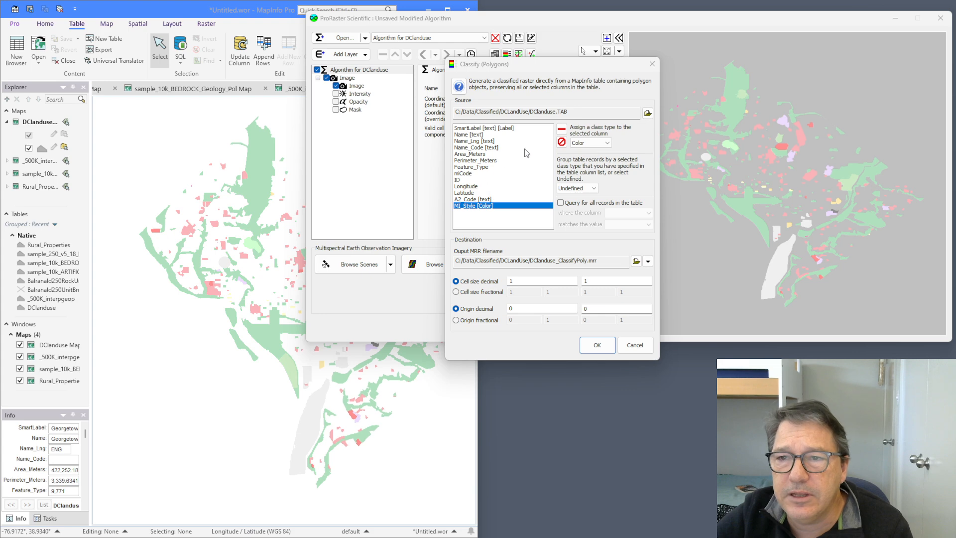
{"action": "left_click", "coordinate": [607, 143]}
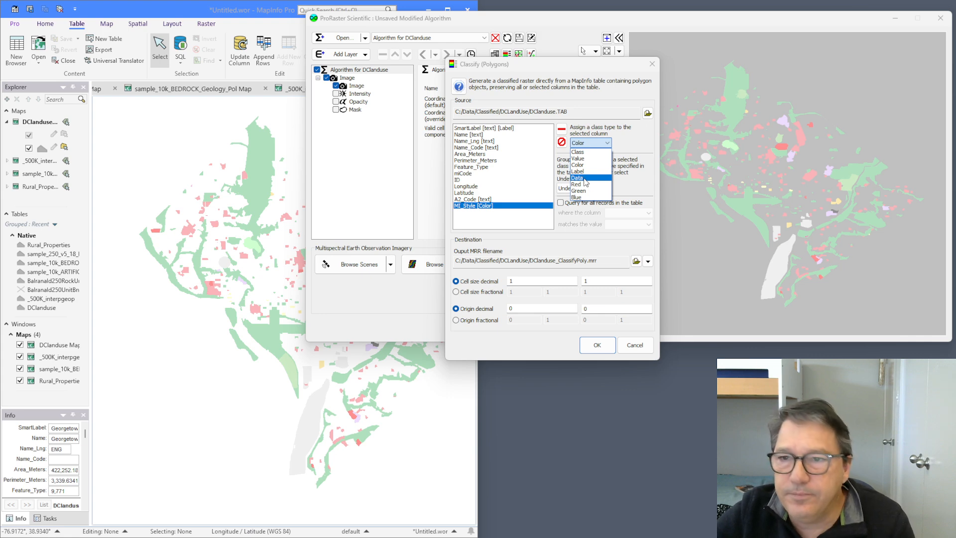
{"action": "left_click", "coordinate": [632, 145]}
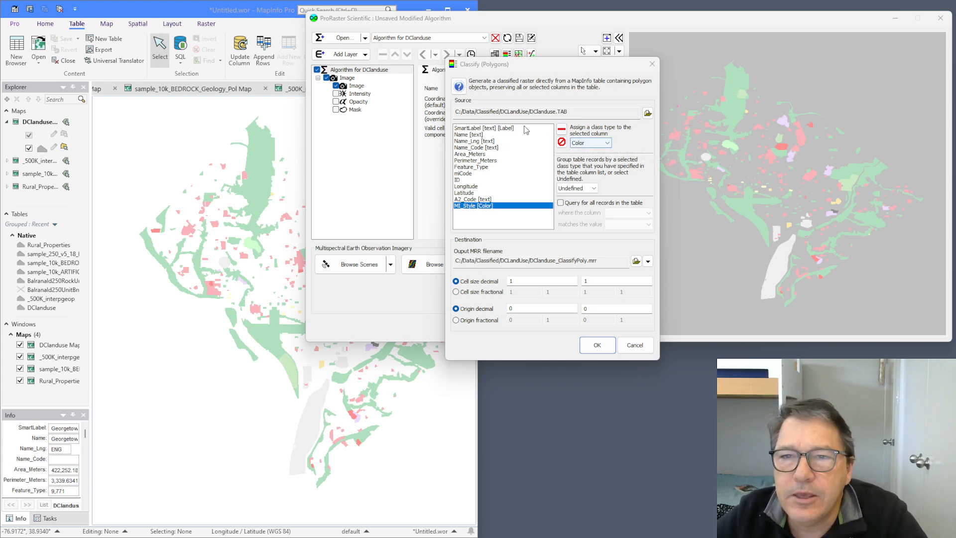
{"action": "left_click", "coordinate": [496, 128]}
{"action": "left_click", "coordinate": [482, 206]}
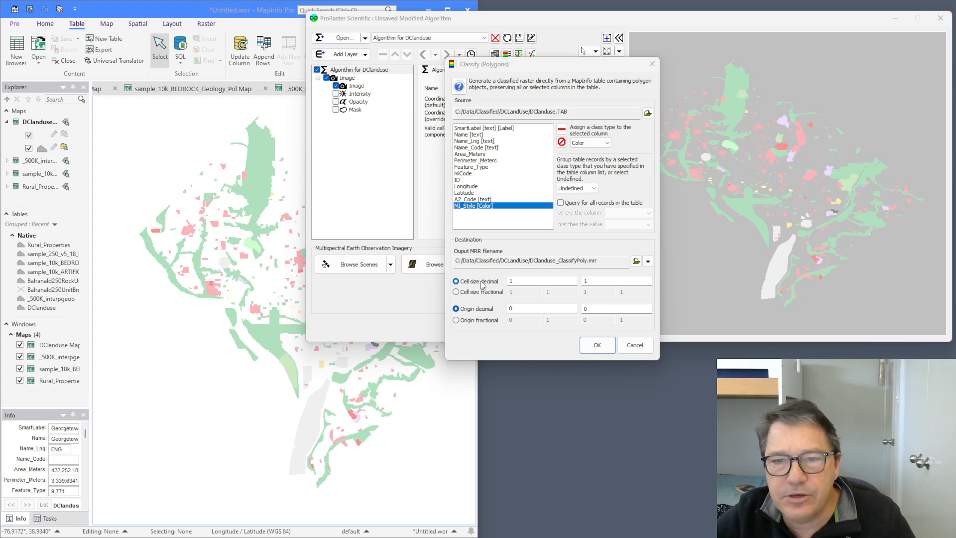
Set the decimal cell size of the output raster to 15 in both width and height.
{"action": "left_click", "coordinate": [528, 280]}
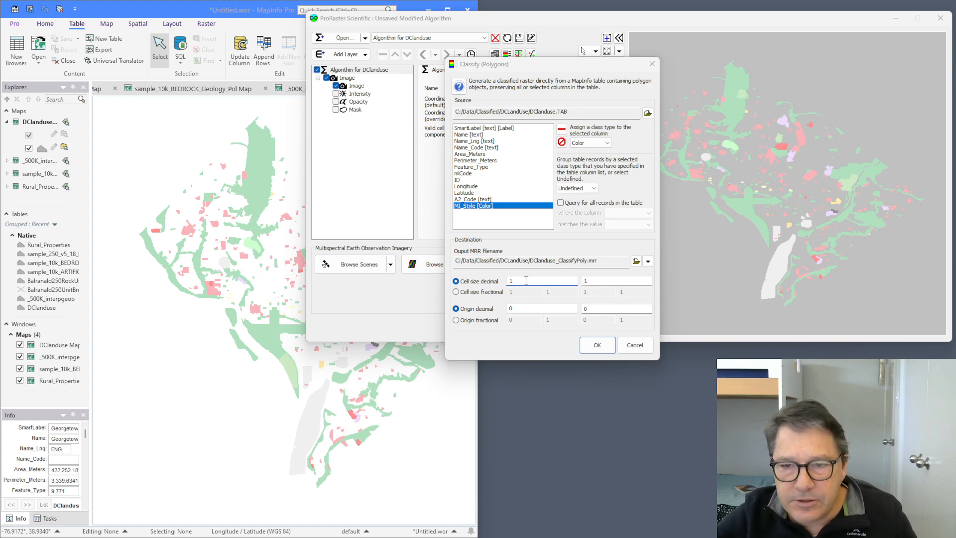
{"action": "left_click_drag", "start_coordinate": [528, 280], "coordinate": [503, 284]}
{"action": "type", "text": "15"}
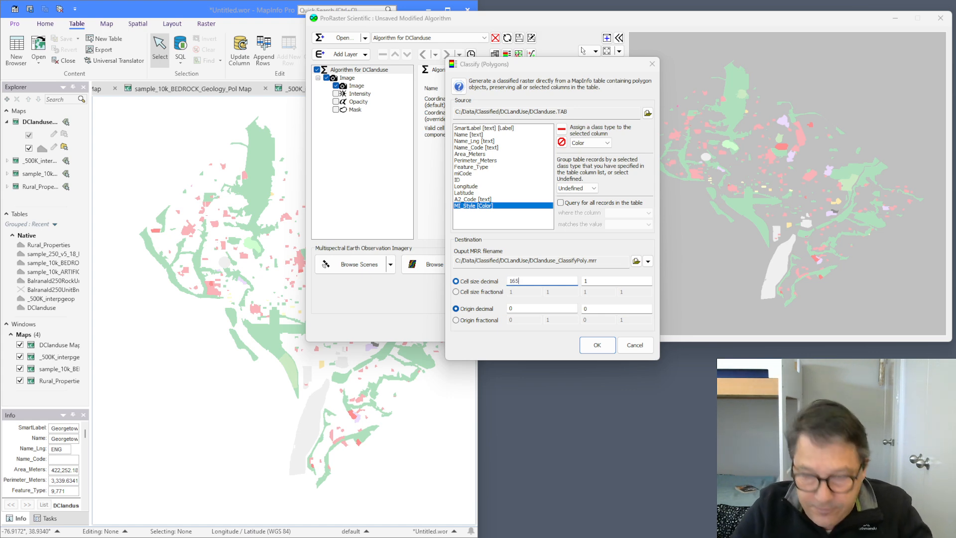
{"action": "double_click", "coordinate": [617, 282]}
{"action": "type", "text": "15"}
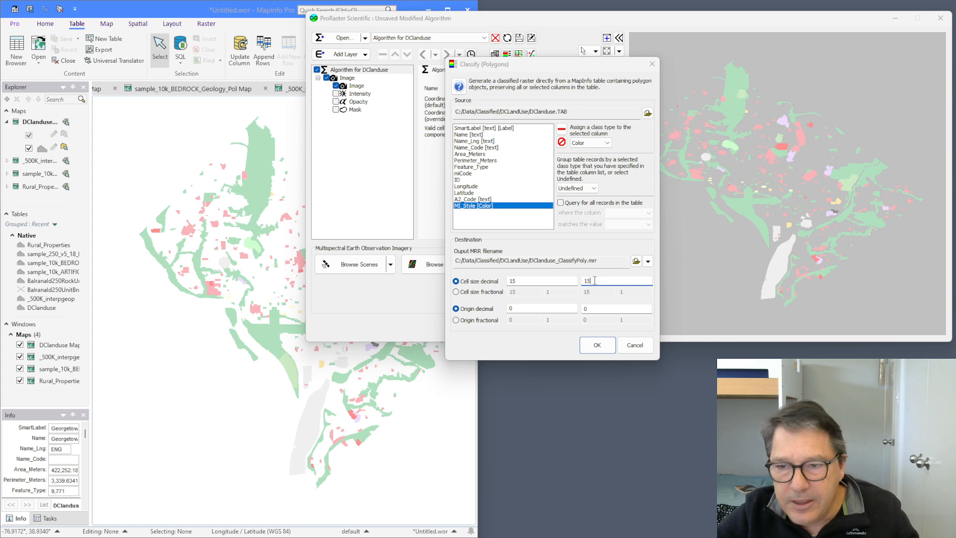
Set the decimal cell height to 25 to give the raster non-square cells.
{"action": "left_click_drag", "start_coordinate": [597, 281], "coordinate": [561, 277]}
{"action": "type", "text": "25"}
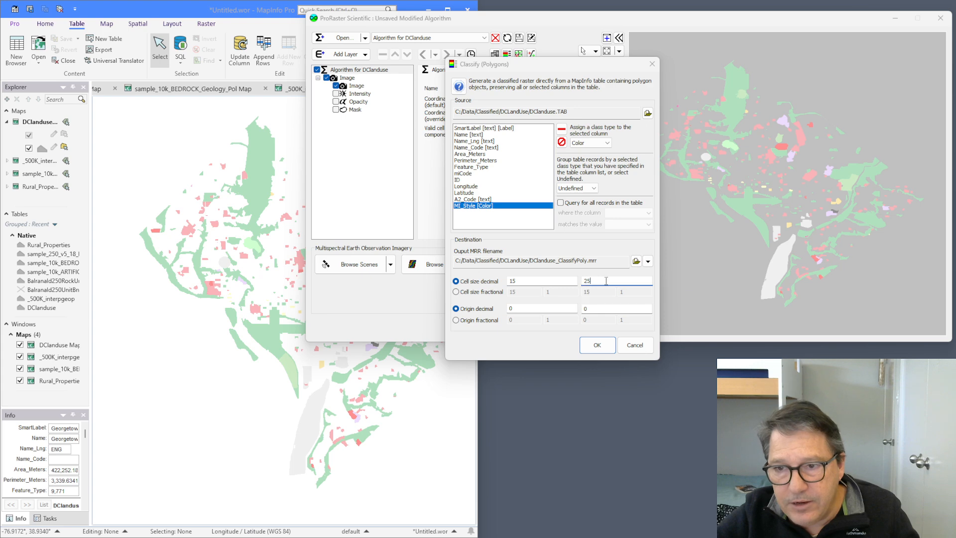
{"action": "left_click", "coordinate": [536, 280]}
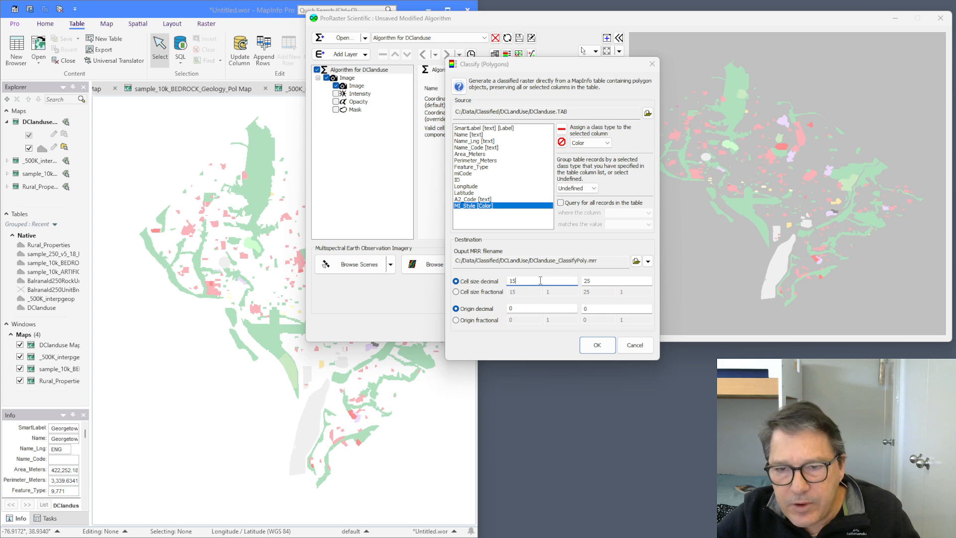
Switch the cell size to fractional form and set it to 1/100.
{"action": "left_click", "coordinate": [474, 294]}
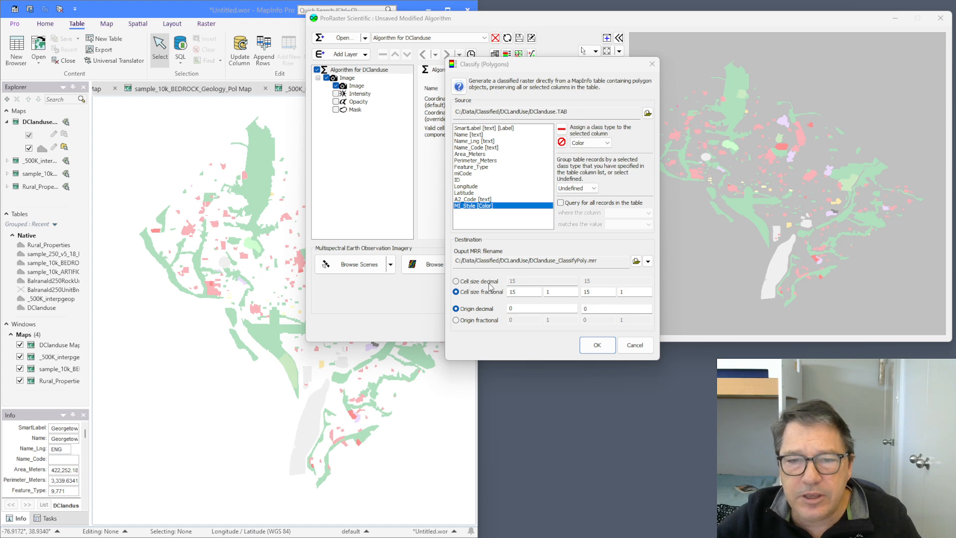
{"action": "left_click_drag", "start_coordinate": [520, 291], "coordinate": [501, 291]}
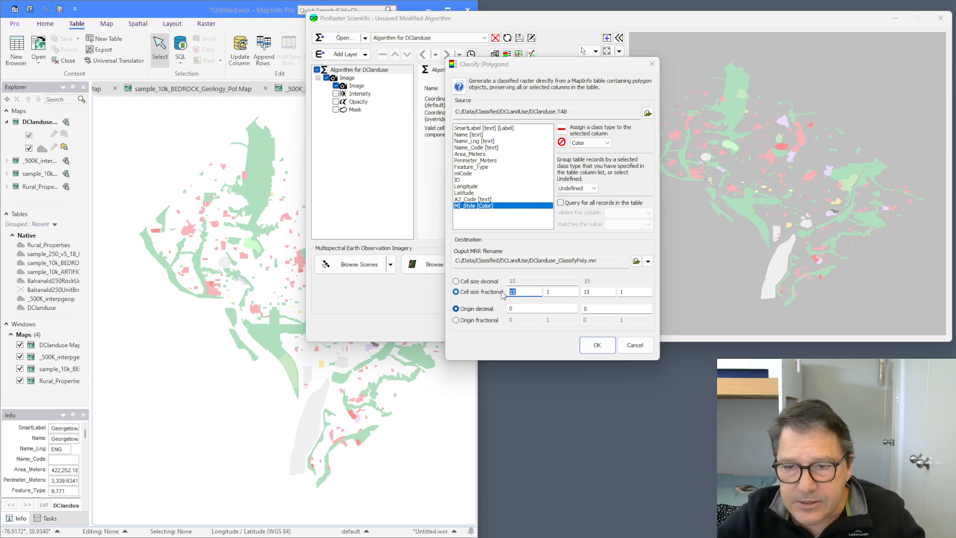
{"action": "type", "text": "1"}
{"action": "left_click", "coordinate": [557, 291]}
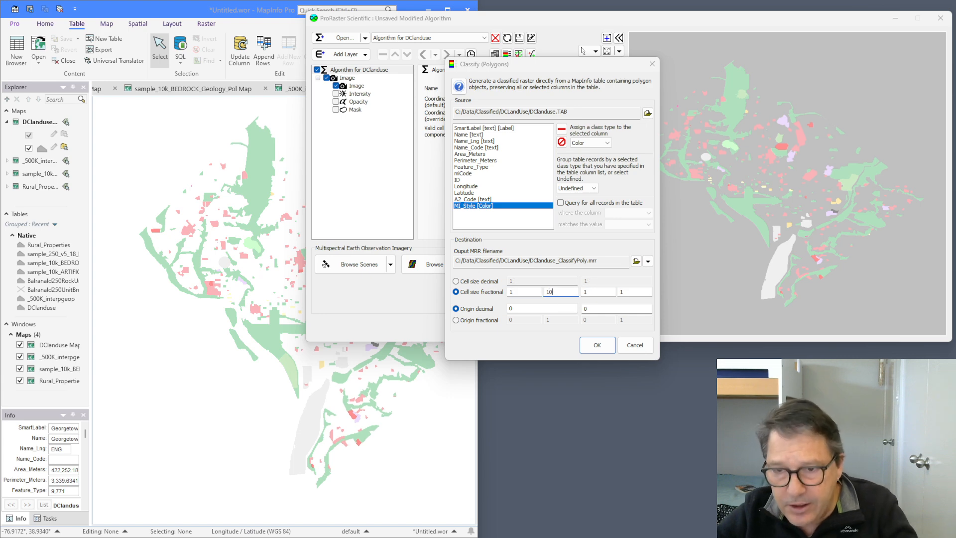
{"action": "type", "text": "00"}
{"action": "left_click", "coordinate": [602, 294]}
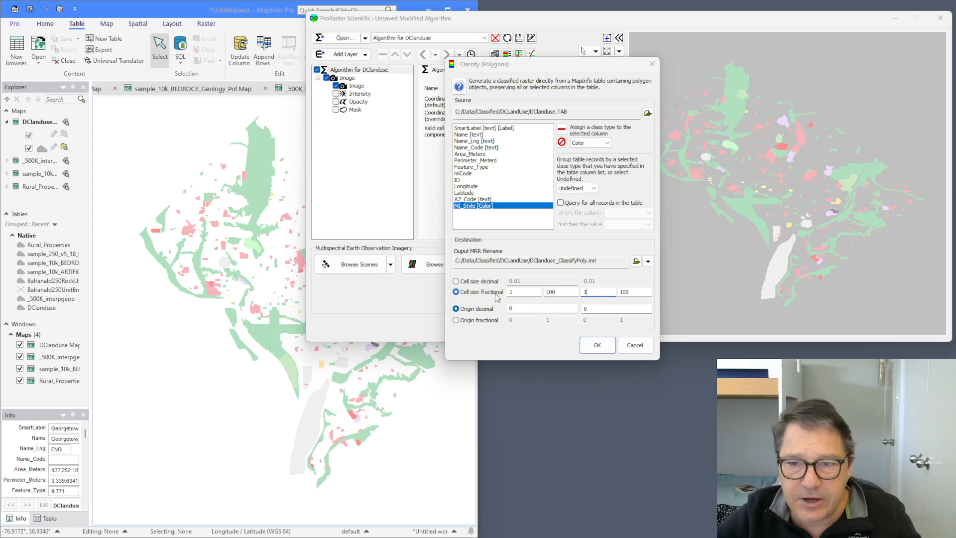
Set the fractional cell size to 1/3600 by entering 3600 as the cell width denominator.
{"action": "double_click", "coordinate": [563, 292]}
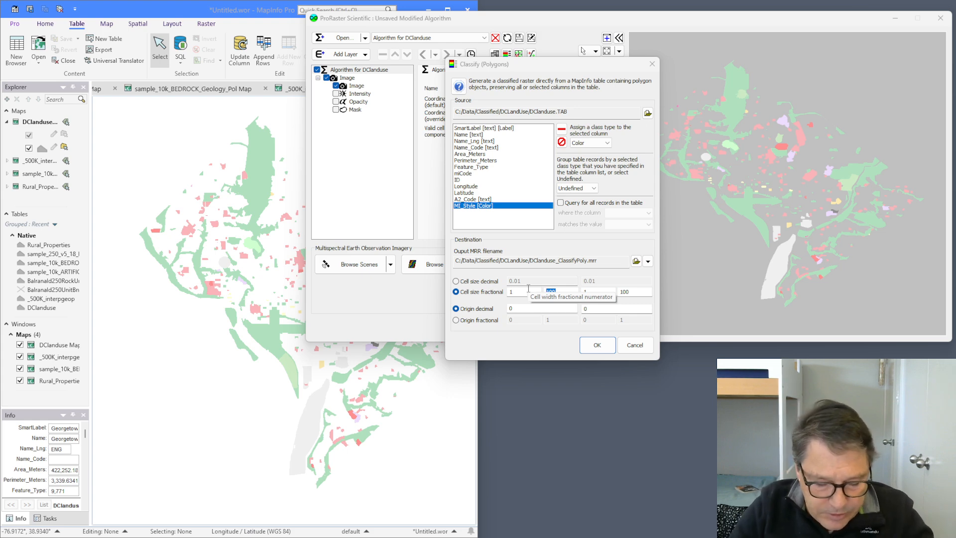
{"action": "type", "text": "25"}
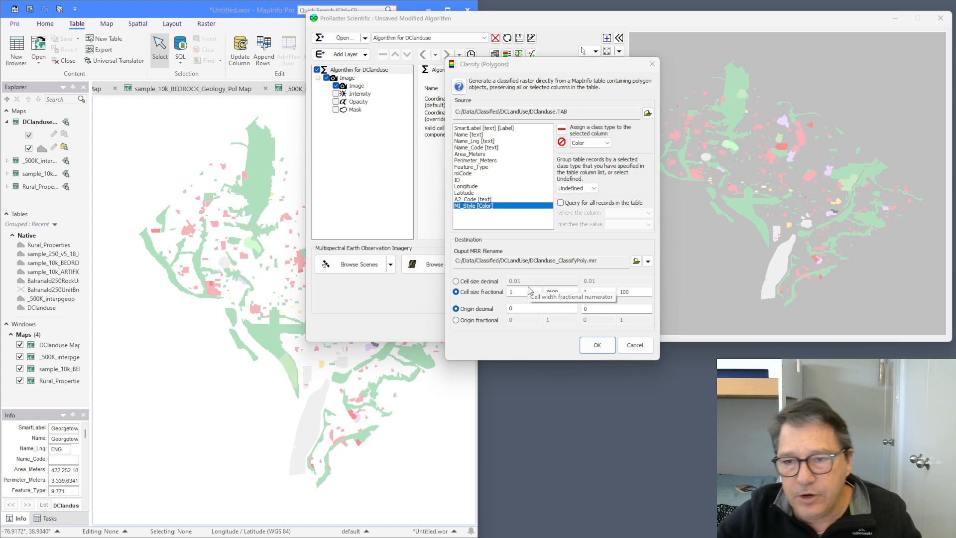
{"action": "left_click", "coordinate": [608, 292]}
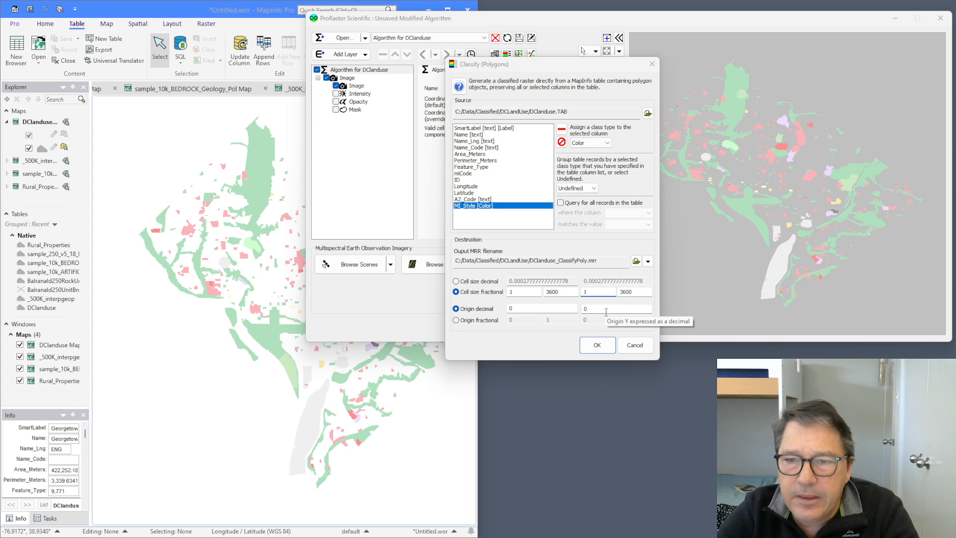
Change the cell width denominator to 10800 for a fractional cell size of 1/10800.
{"action": "double_click", "coordinate": [563, 293]}
{"action": "type", "text": "12"}
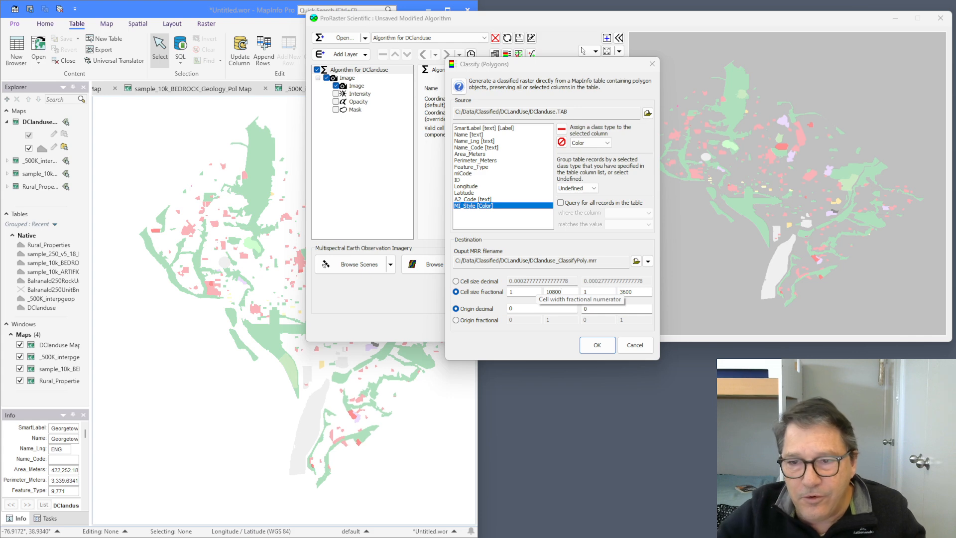
{"action": "left_click", "coordinate": [596, 292]}
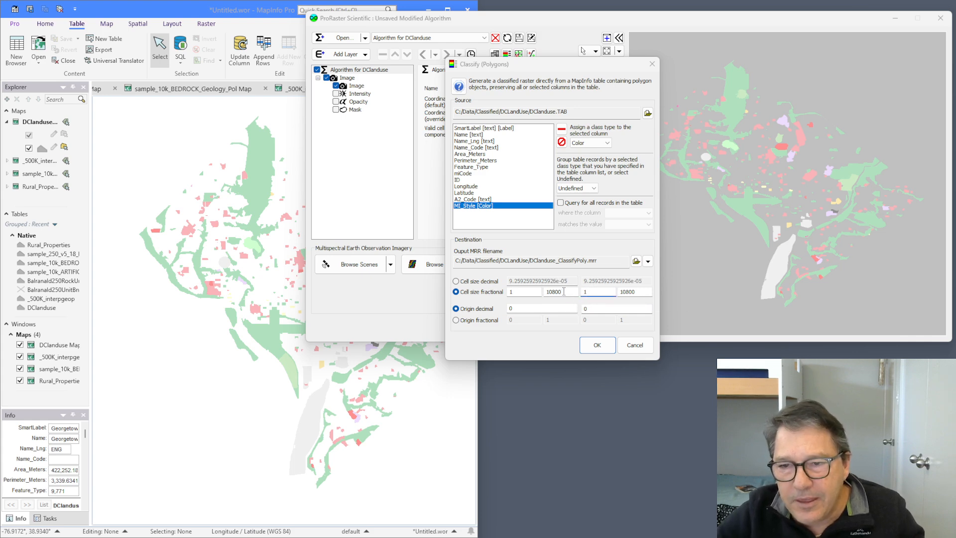
{"action": "left_click", "coordinate": [564, 292]}
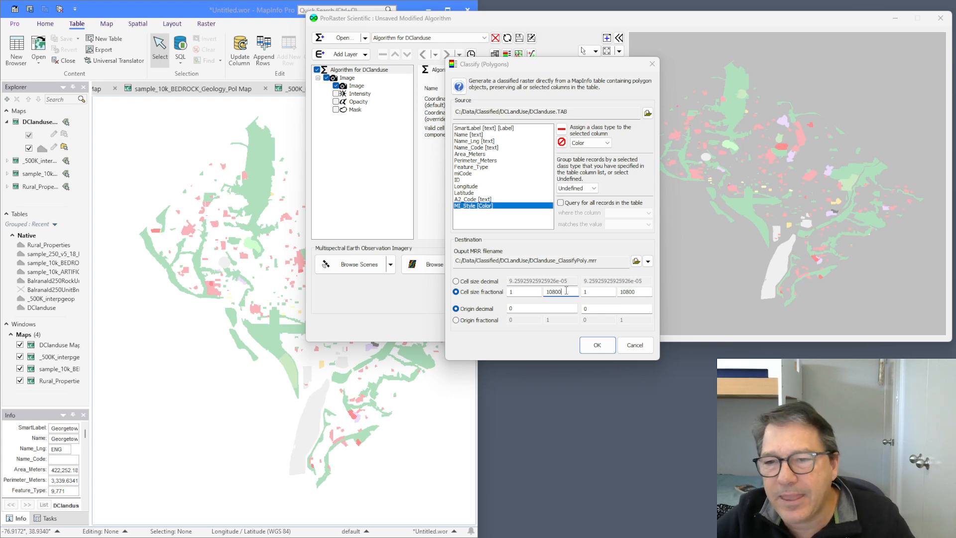
{"action": "left_click", "coordinate": [597, 291]}
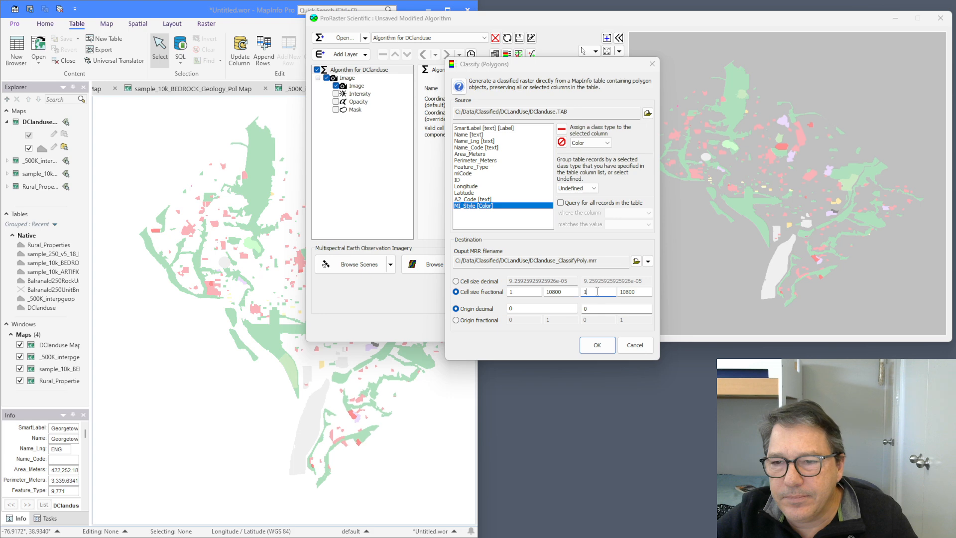
{"action": "left_click", "coordinate": [543, 308]}
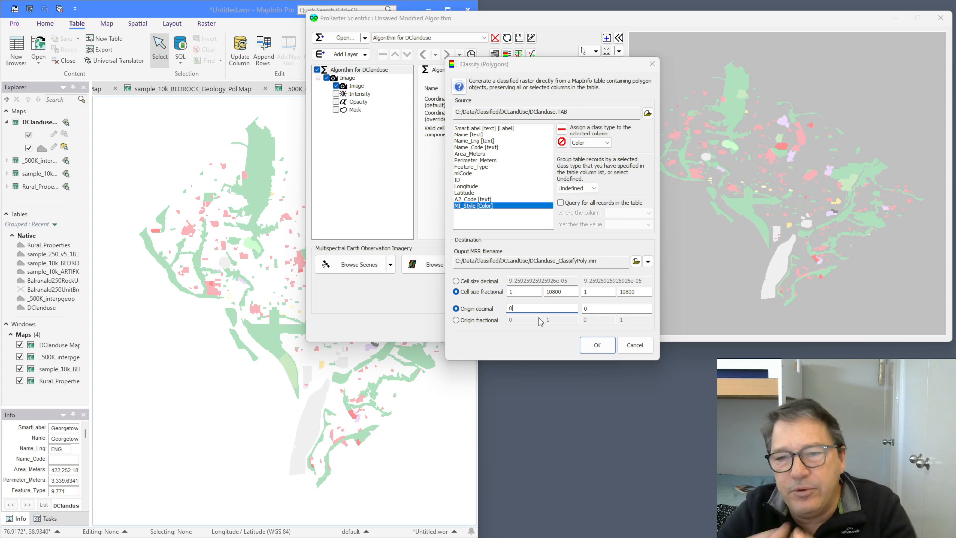
{"action": "left_click", "coordinate": [600, 309]}
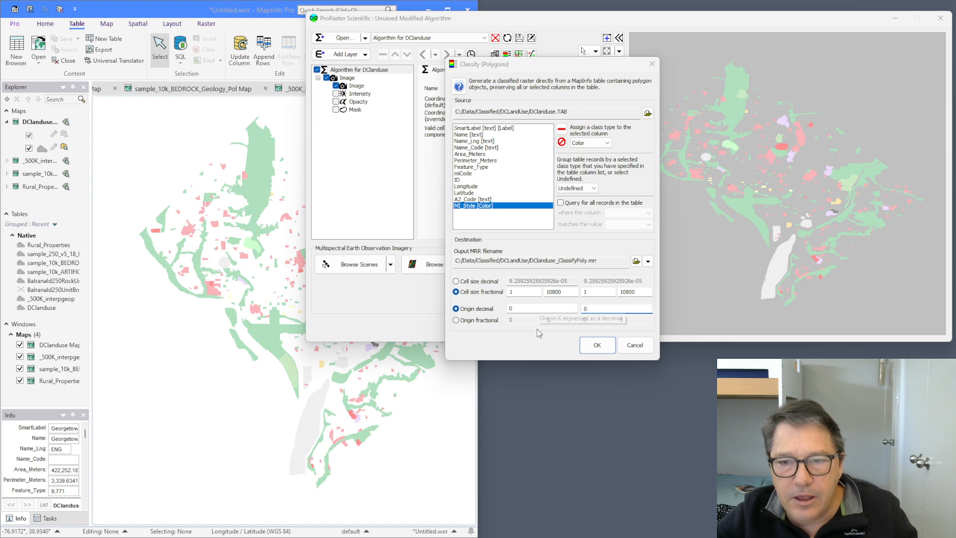
Switch the raster origin to fractional form, enter 1/216000 for both coordinates, and cancel the polygon classification.
{"action": "left_click", "coordinate": [480, 320]}
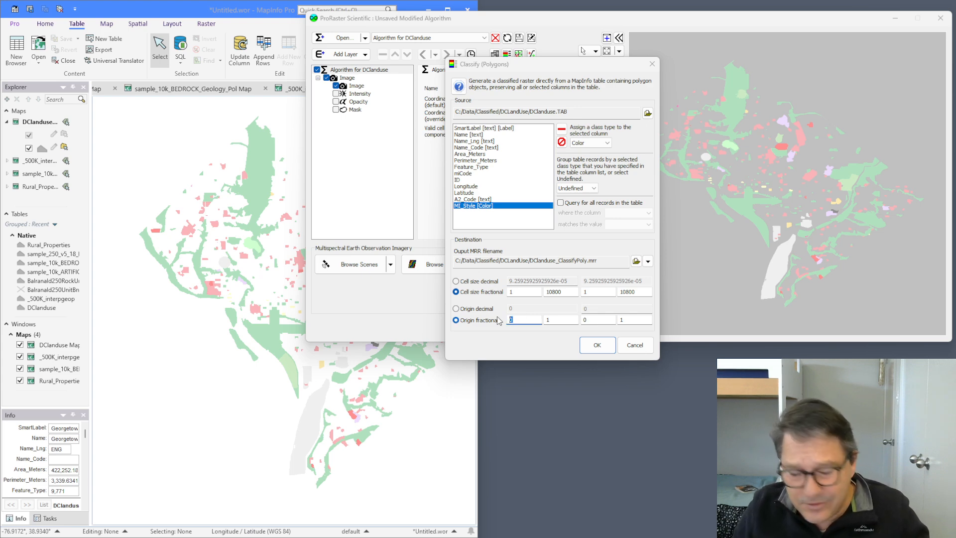
{"action": "type", "text": "1"}
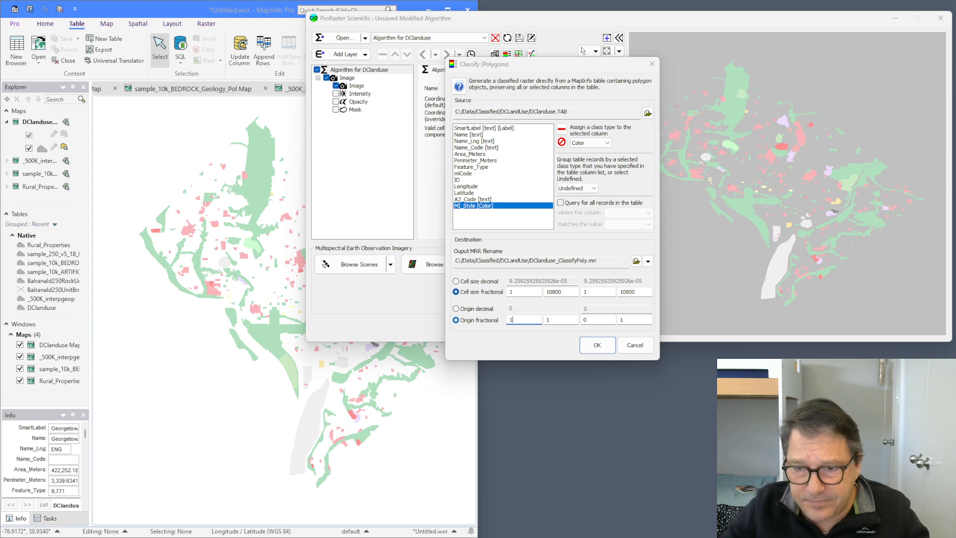
{"action": "left_click_drag", "start_coordinate": [561, 320], "coordinate": [532, 316]}
{"action": "type", "text": "2"}
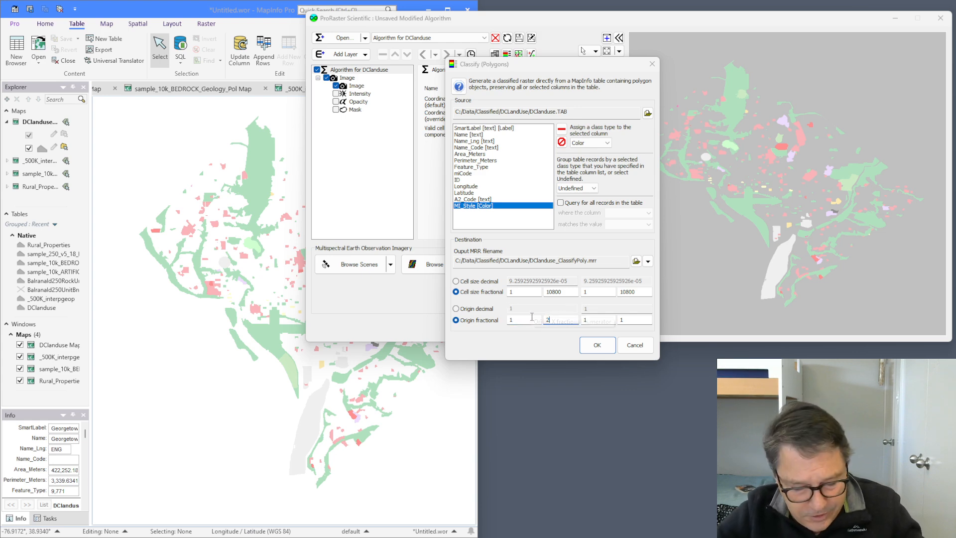
{"action": "type", "text": "16000"}
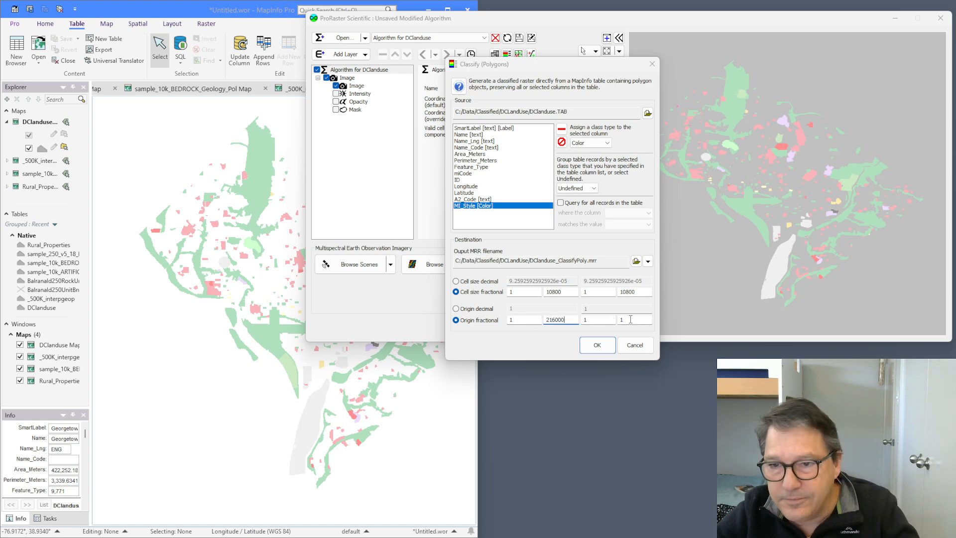
{"action": "left_click_drag", "start_coordinate": [628, 320], "coordinate": [624, 320]}
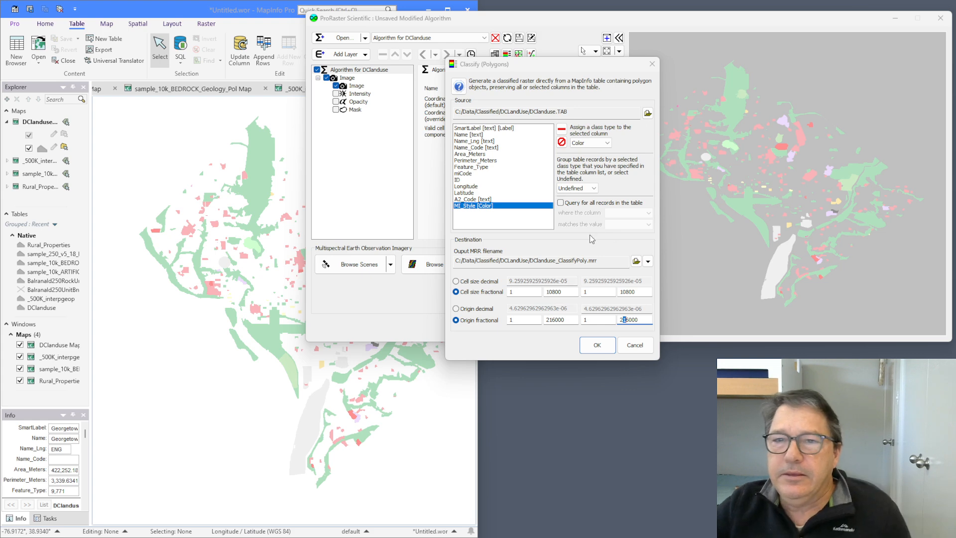
{"action": "left_click", "coordinate": [635, 345]}
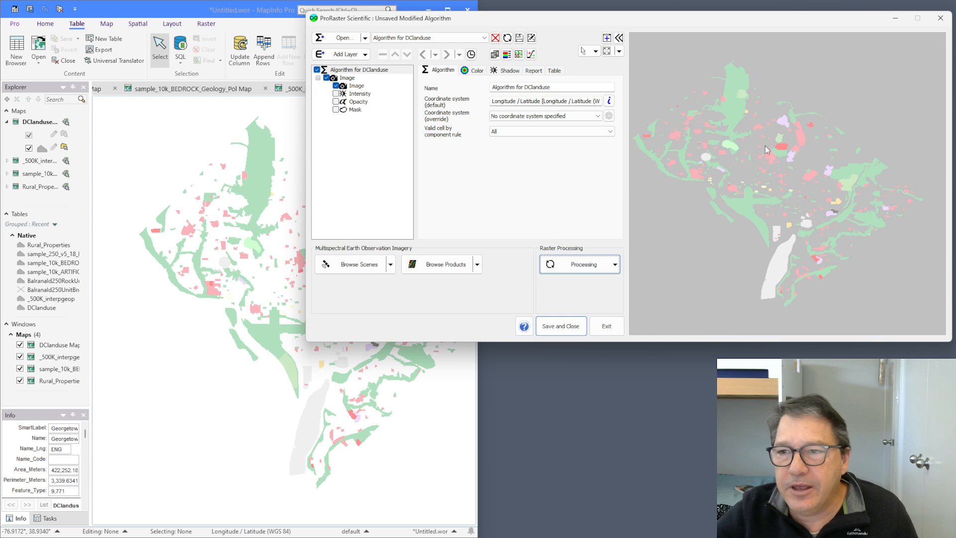
Unload the DClanduse algorithm without saving it and bring up the _500K_interpgeop map in MapInfo Pro.
{"action": "left_click", "coordinate": [495, 38]}
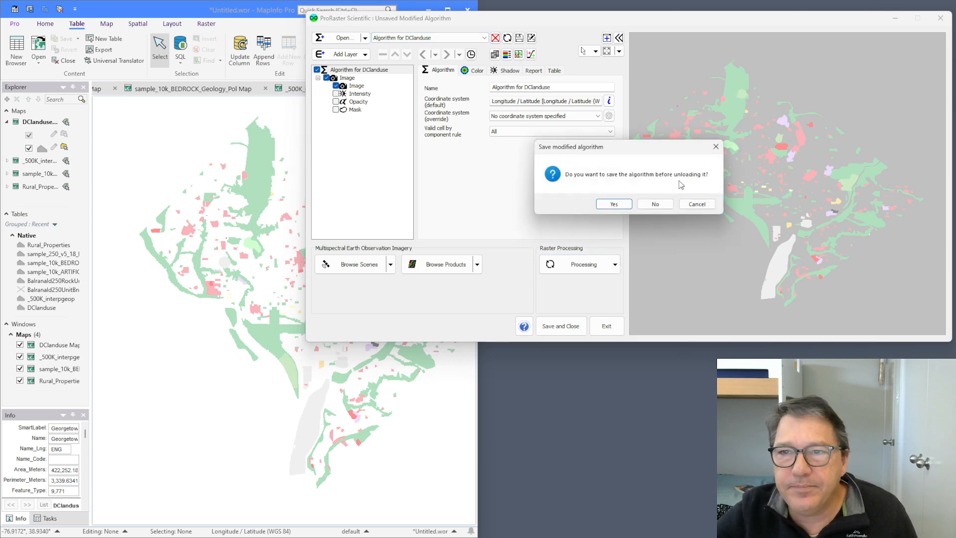
{"action": "left_click", "coordinate": [655, 204]}
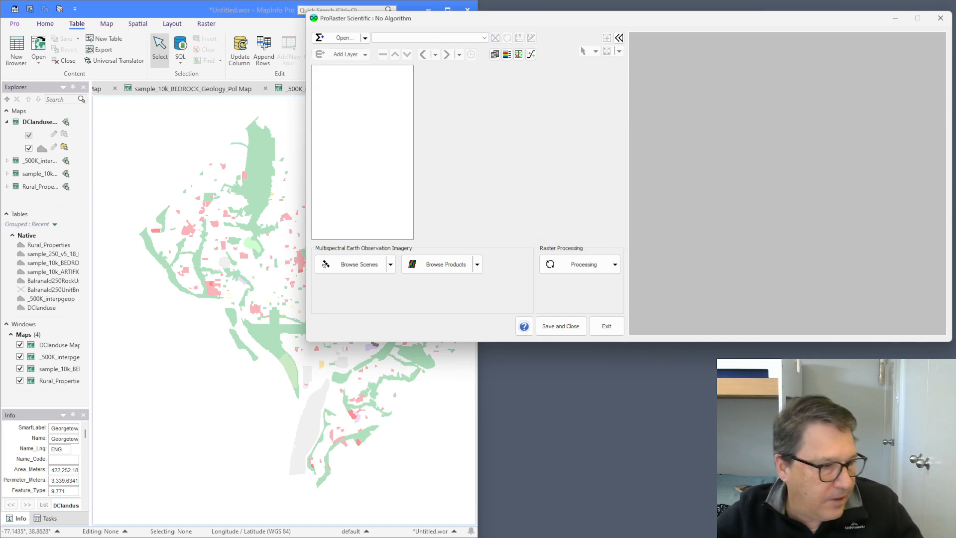
{"action": "left_click", "coordinate": [205, 87]}
{"action": "left_click", "coordinate": [410, 89]}
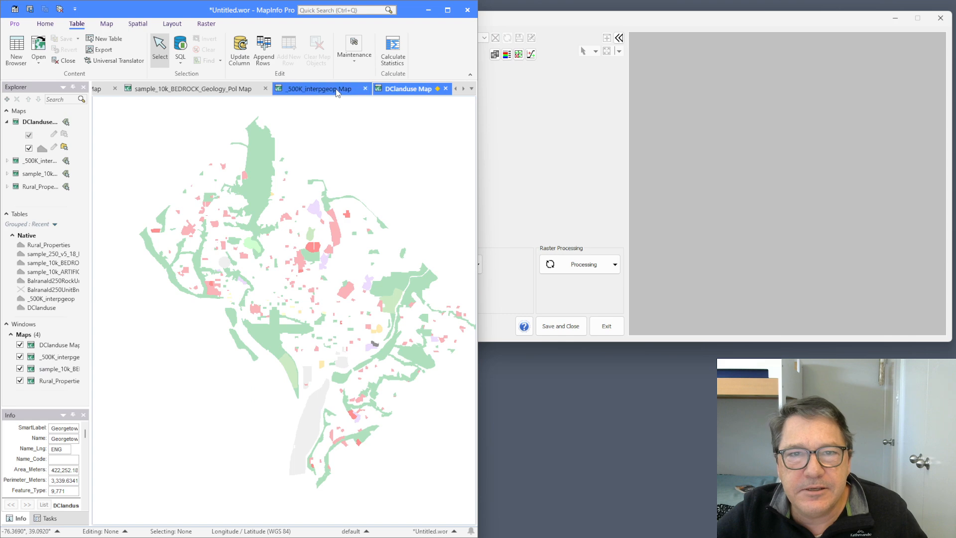
{"action": "left_click", "coordinate": [311, 88]}
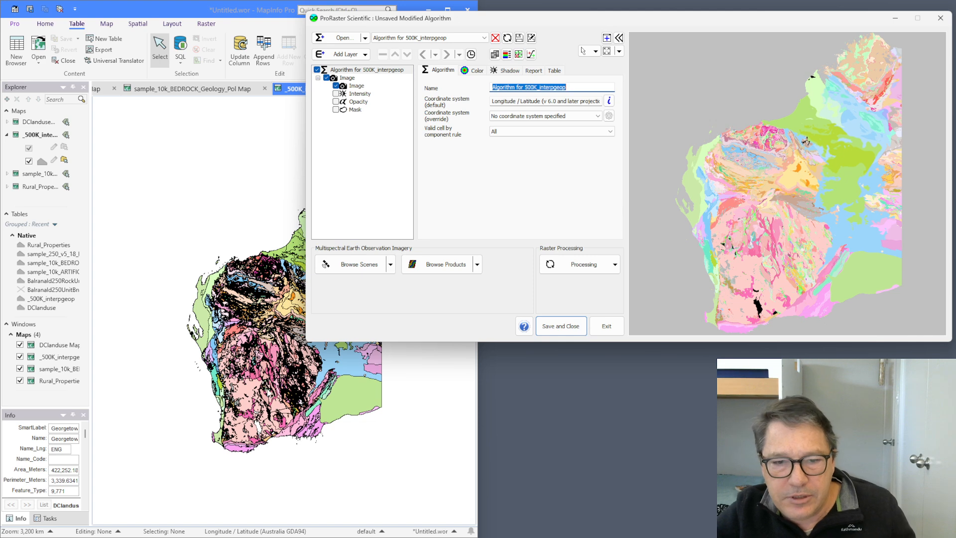
Generate the information report for the source raster Classified_WA_500K_interpgeop.mrr in ProRaster Scientific.
{"action": "scroll", "coordinate": [765, 197], "scroll_direction": "up", "scroll_amount": 5}
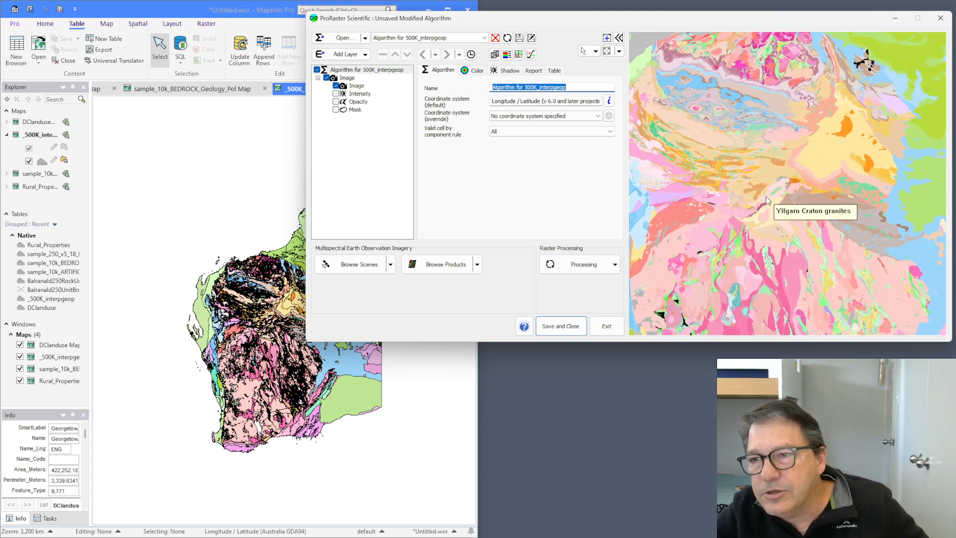
{"action": "scroll", "coordinate": [755, 186], "scroll_direction": "up", "scroll_amount": 3}
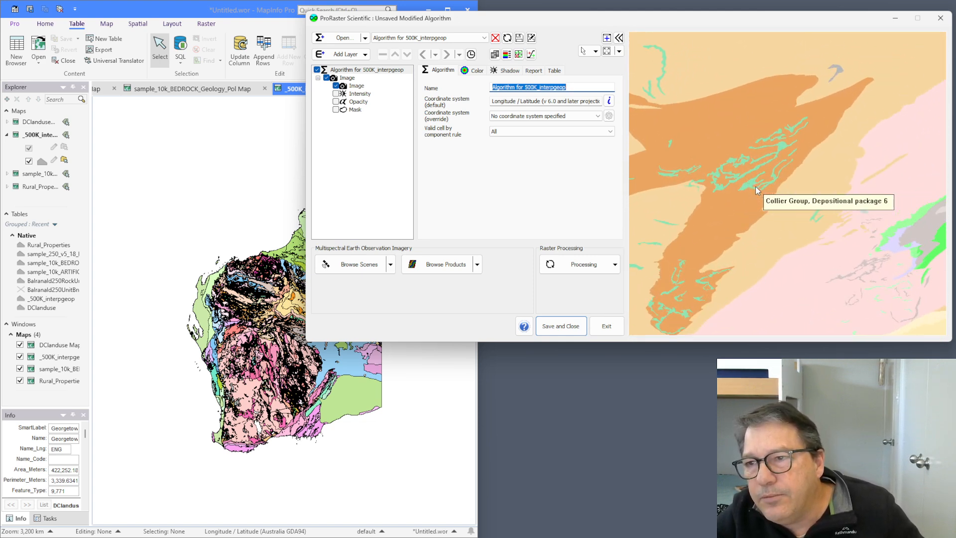
{"action": "left_click", "coordinate": [494, 55]}
{"action": "left_click", "coordinate": [543, 167]}
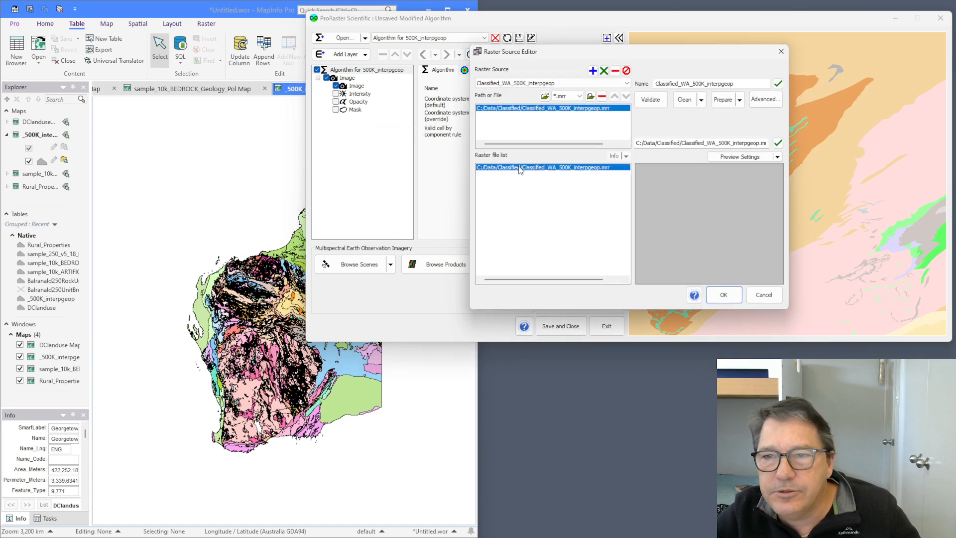
{"action": "left_click", "coordinate": [614, 155]}
Examine the ClassTable field's cell size in the raster report, and close the report and the Raster Source Editor.
{"action": "scroll", "coordinate": [611, 152], "scroll_direction": "up", "scroll_amount": 15}
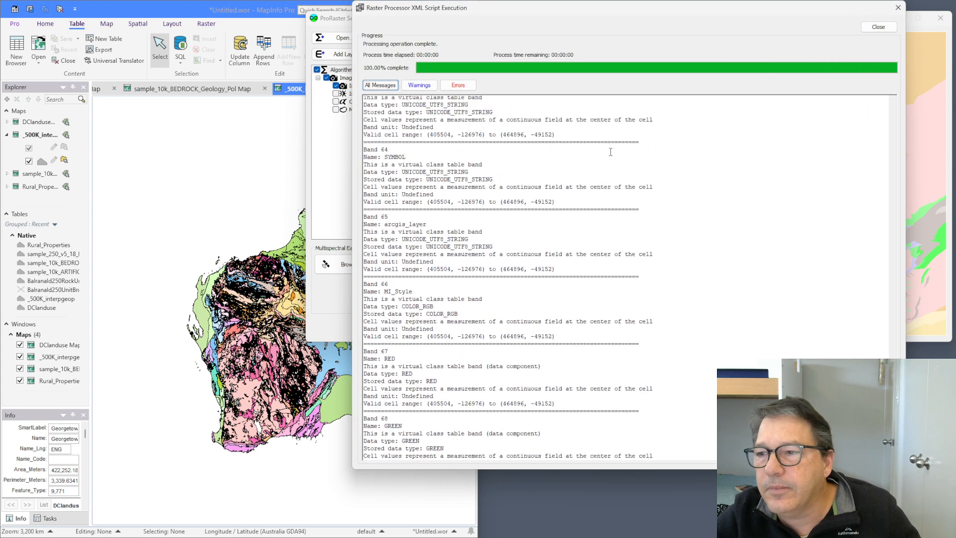
{"action": "left_click_drag", "start_coordinate": [893, 412], "coordinate": [893, 396]}
{"action": "scroll", "coordinate": [500, 210], "scroll_direction": "up", "scroll_amount": 20}
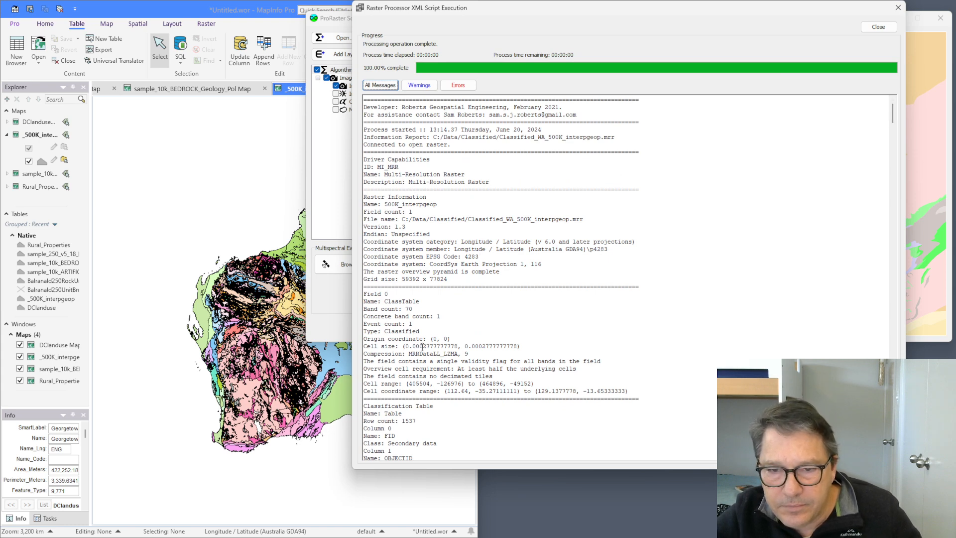
{"action": "left_click_drag", "start_coordinate": [406, 345], "coordinate": [454, 344]}
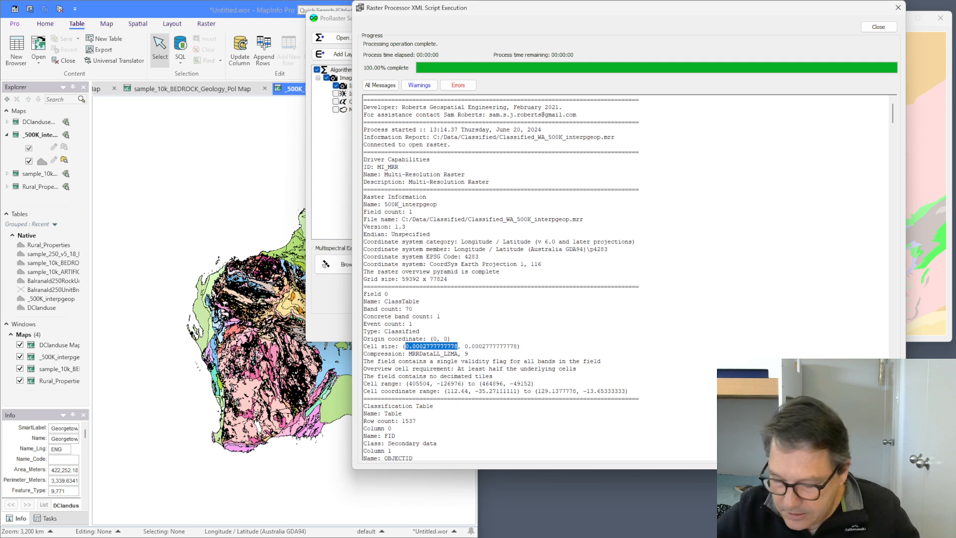
{"action": "key", "text": "super"}
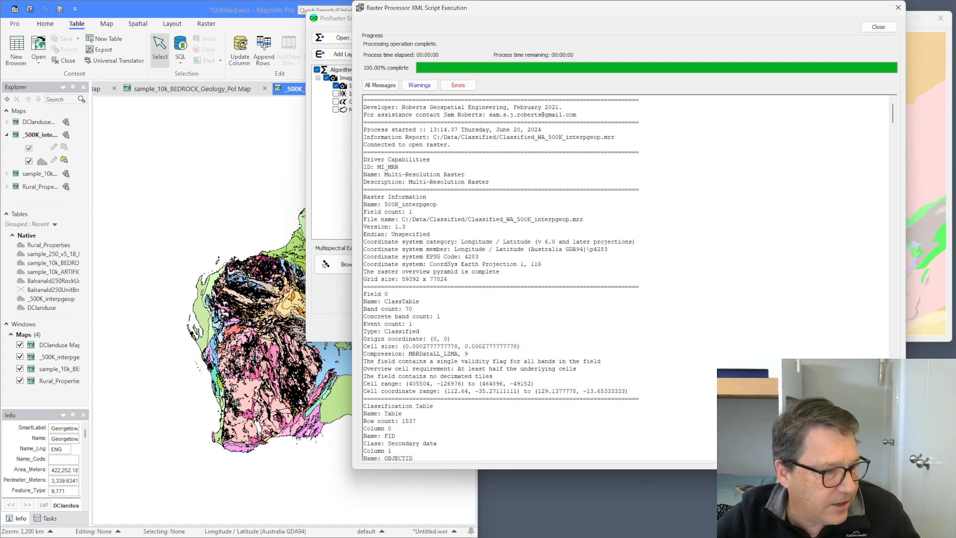
{"action": "key", "text": "alt+Tab"}
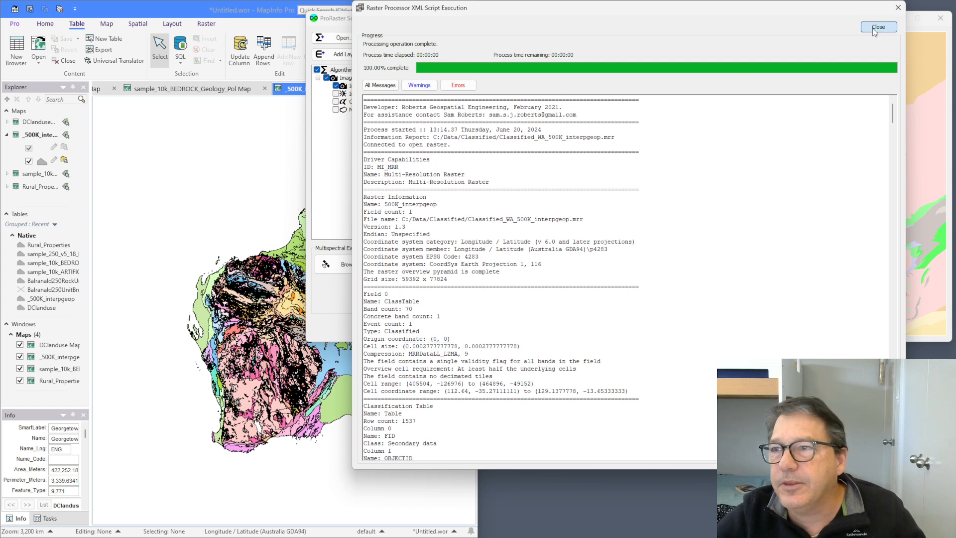
{"action": "left_click", "coordinate": [878, 27]}
{"action": "left_click", "coordinate": [780, 51]}
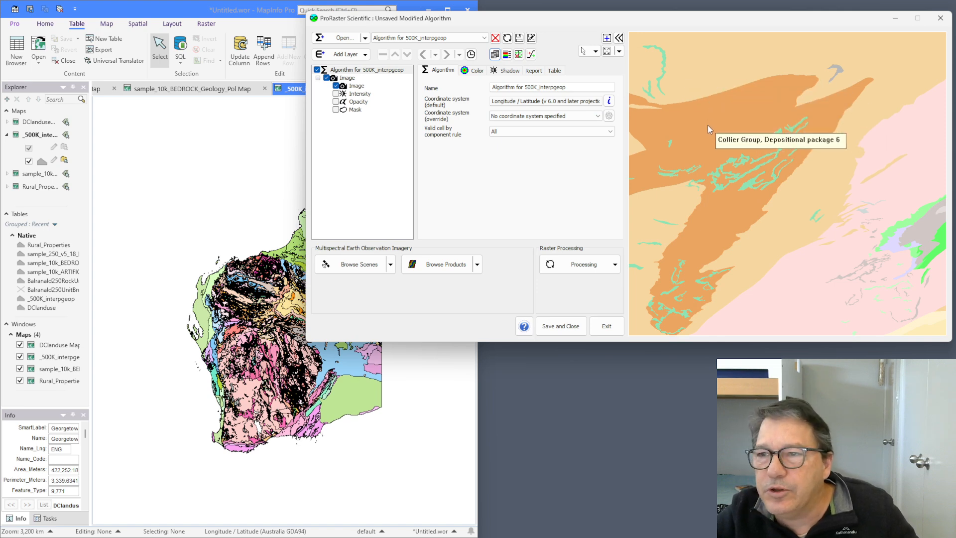
Set the preview's tool tip mode to Key + All data table and inspect the cell data of the geology raster.
{"action": "left_click", "coordinate": [595, 51]}
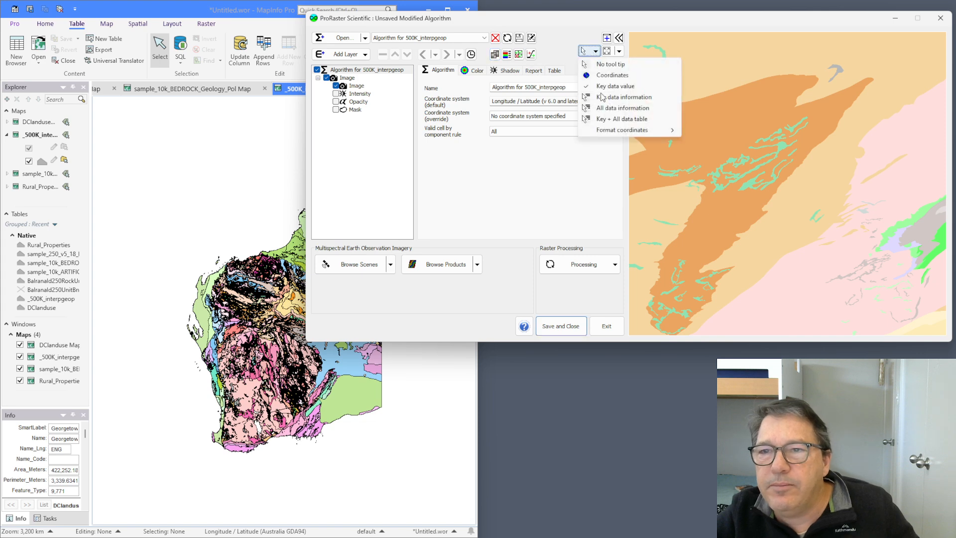
{"action": "left_click", "coordinate": [620, 119]}
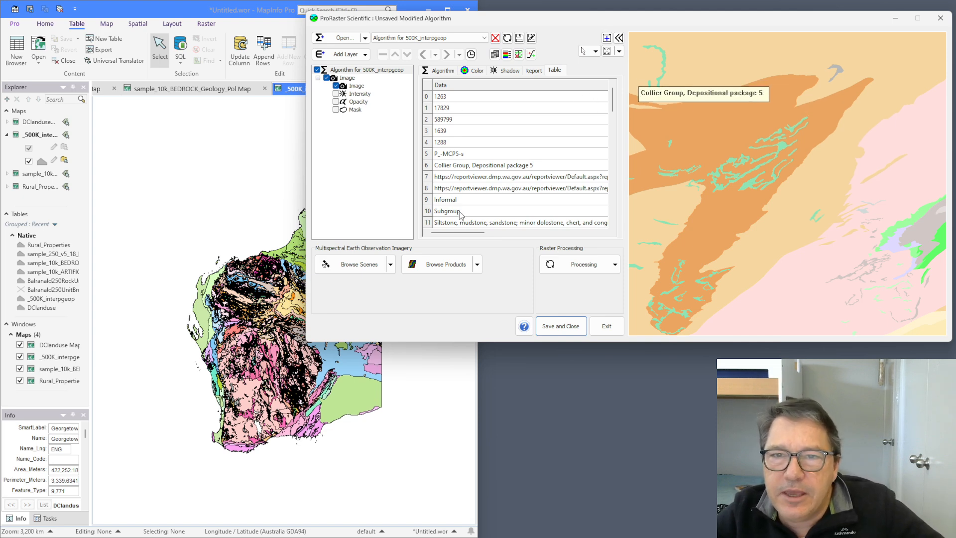
{"action": "mouse_move", "coordinate": [612, 95]}
{"action": "left_mouse_down"}
{"action": "mouse_move", "coordinate": [612, 208]}
{"action": "mouse_move", "coordinate": [615, 92]}
{"action": "left_mouse_up"}
Open the _500K_interpgeop table in a new browser window in MapInfo Pro.
{"action": "left_click", "coordinate": [294, 90]}
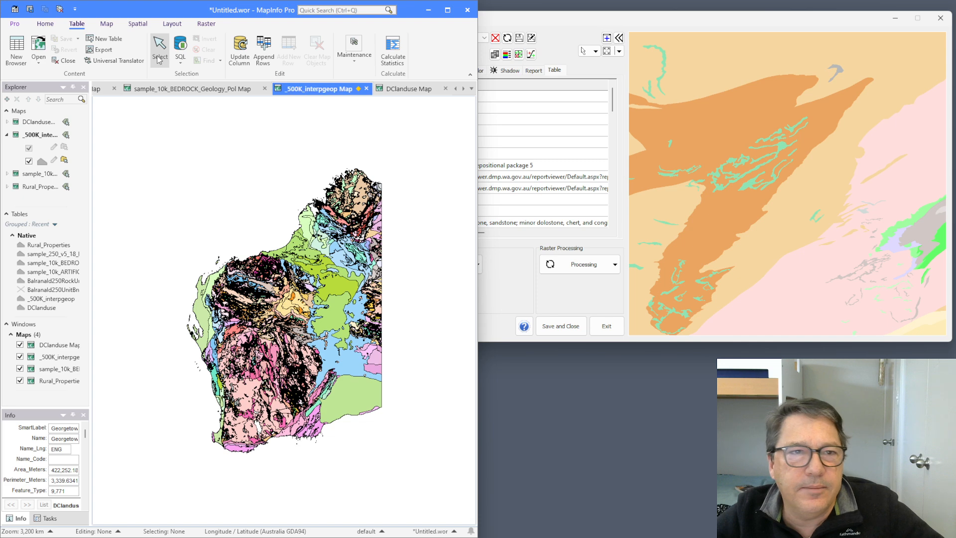
{"action": "left_click", "coordinate": [16, 51]}
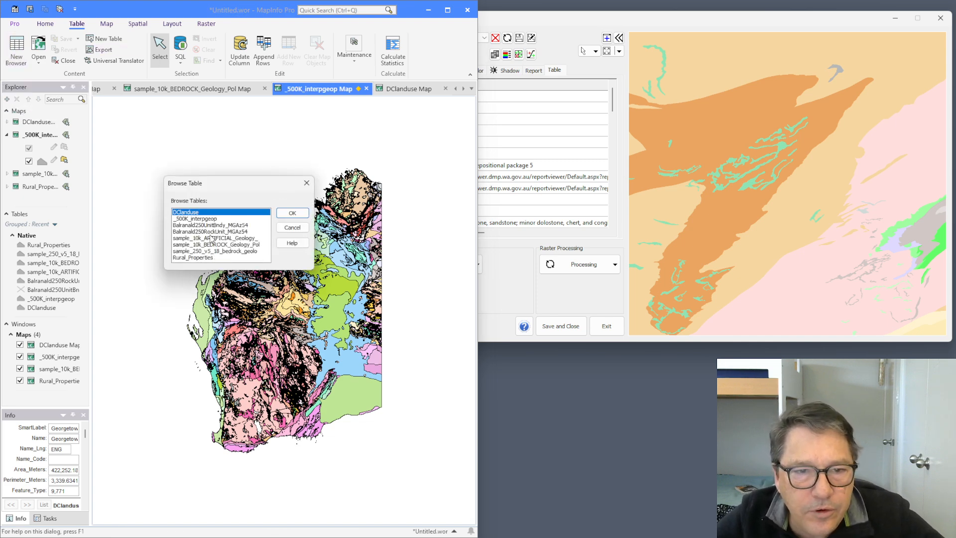
{"action": "left_click", "coordinate": [205, 219]}
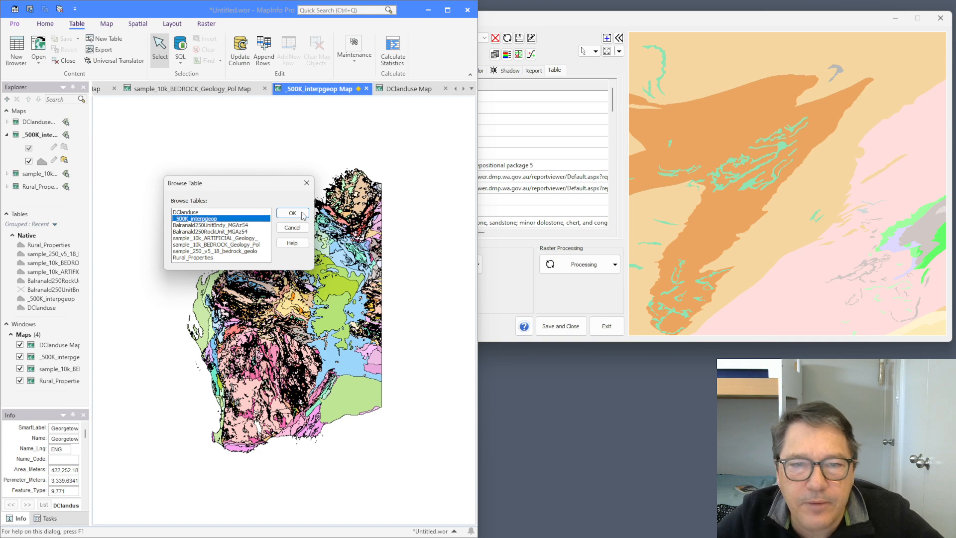
{"action": "left_click", "coordinate": [293, 213]}
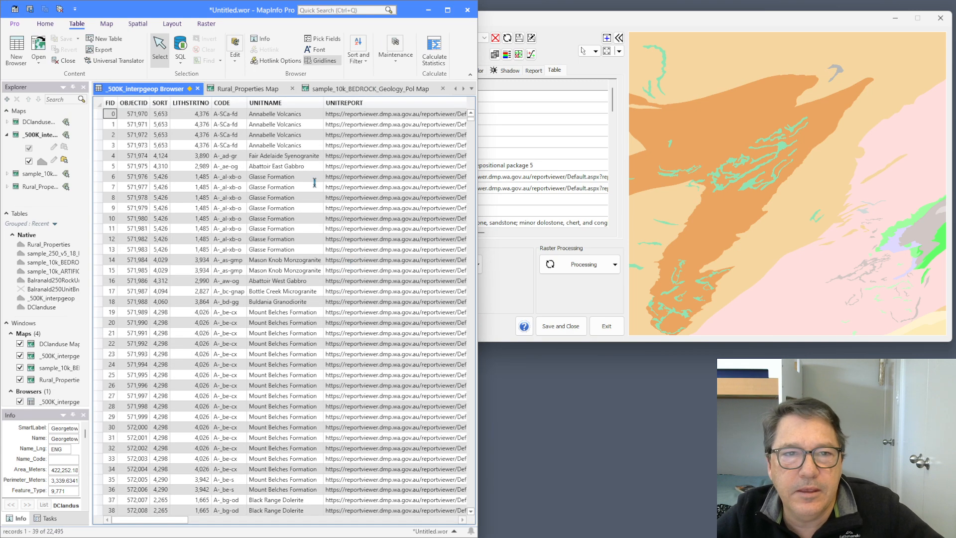
Examine the attribute columns across the _500K_interpgeop table, from the unit descriptions to the tectonic and basin fields.
{"action": "left_click", "coordinate": [255, 519]}
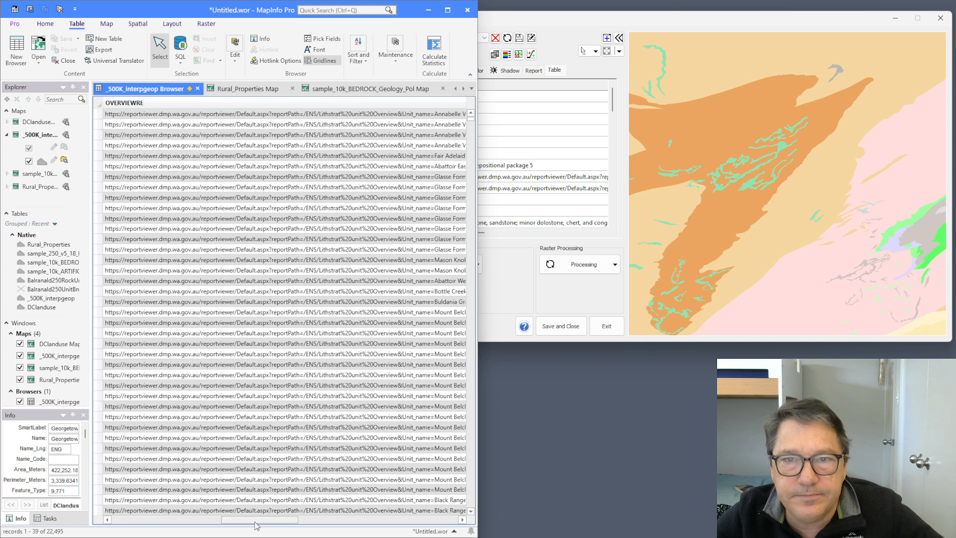
{"action": "left_click", "coordinate": [324, 520]}
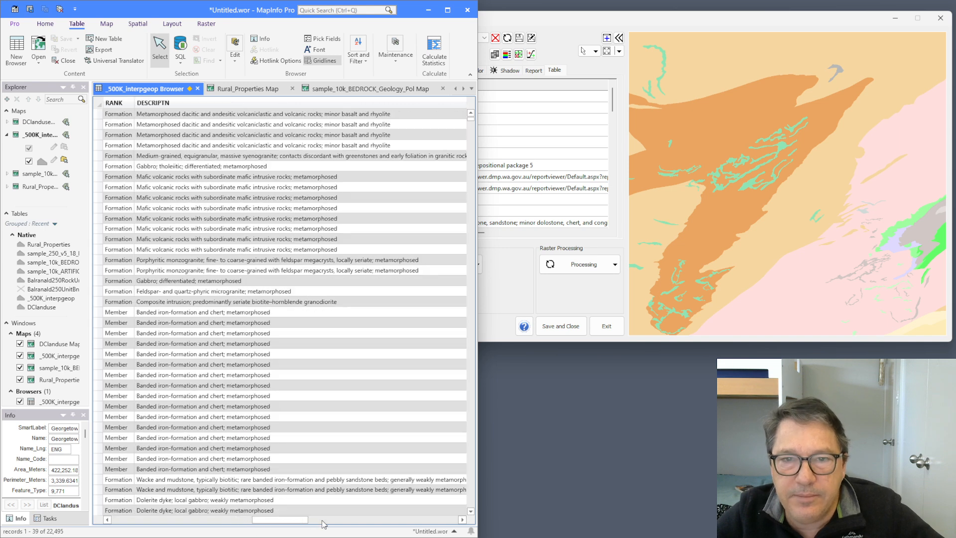
{"action": "left_click", "coordinate": [374, 520]}
{"action": "left_click_drag", "start_coordinate": [335, 520], "coordinate": [426, 523]}
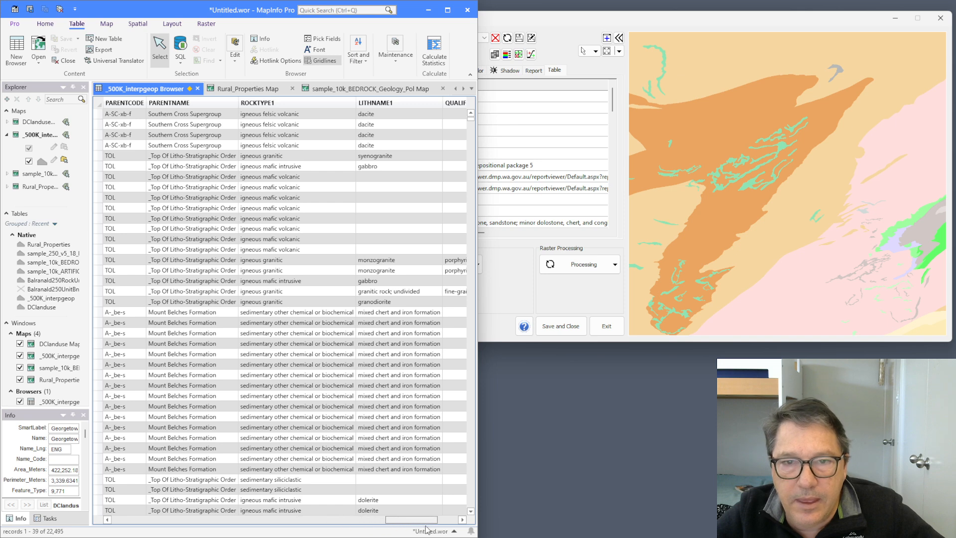
{"action": "left_click", "coordinate": [449, 520]}
{"action": "left_click", "coordinate": [449, 520]}
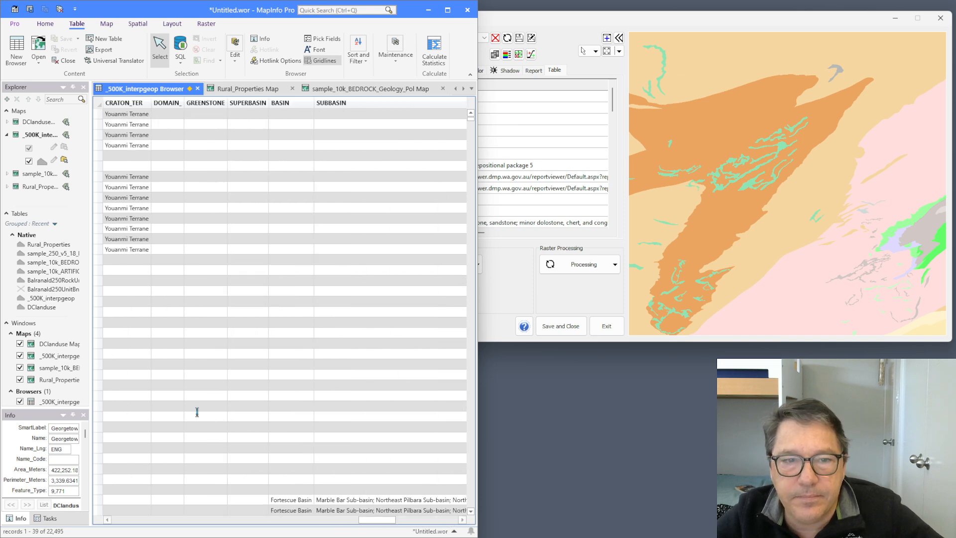
{"action": "left_click", "coordinate": [194, 520]}
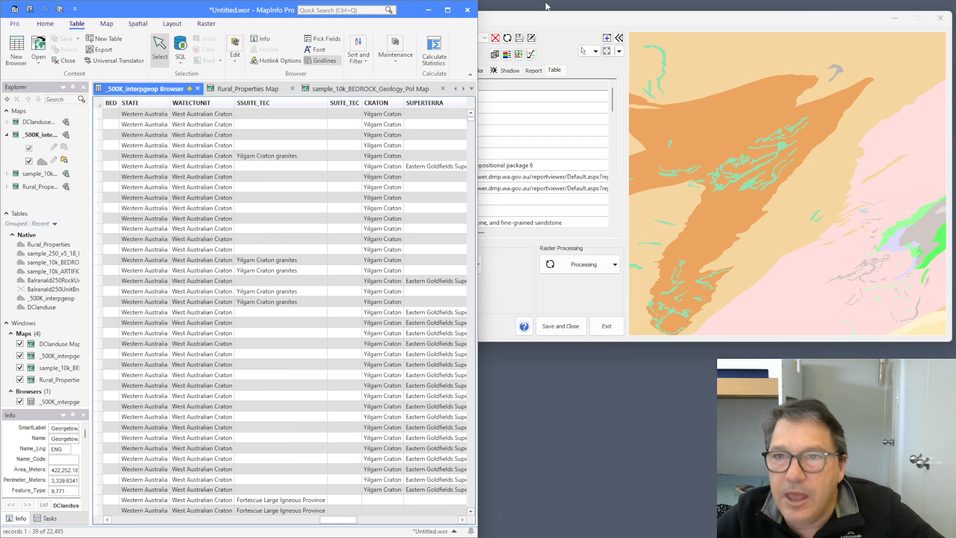
Return to ProRaster Scientific and compare the data, band and field columns in the raster's cell data table.
{"action": "left_click", "coordinate": [539, 20]}
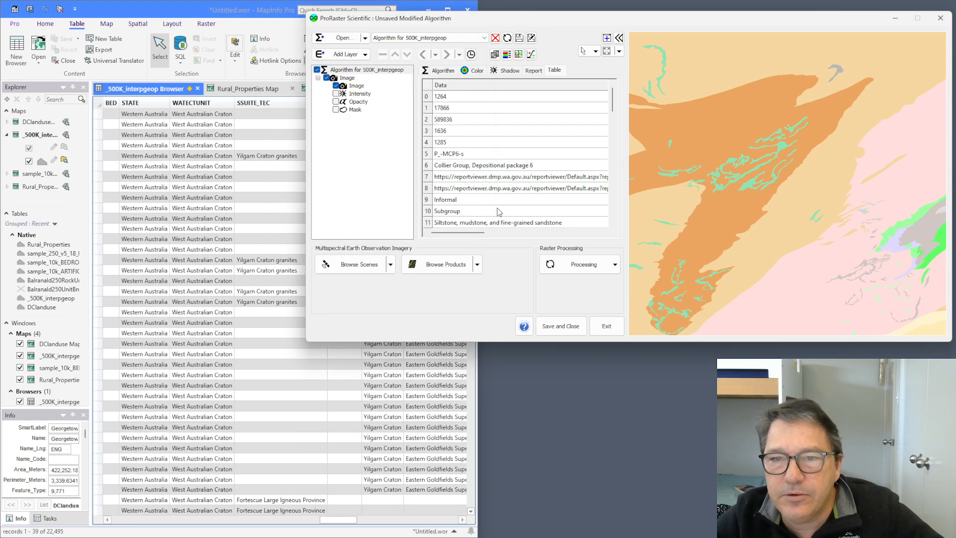
{"action": "left_click", "coordinate": [547, 232]}
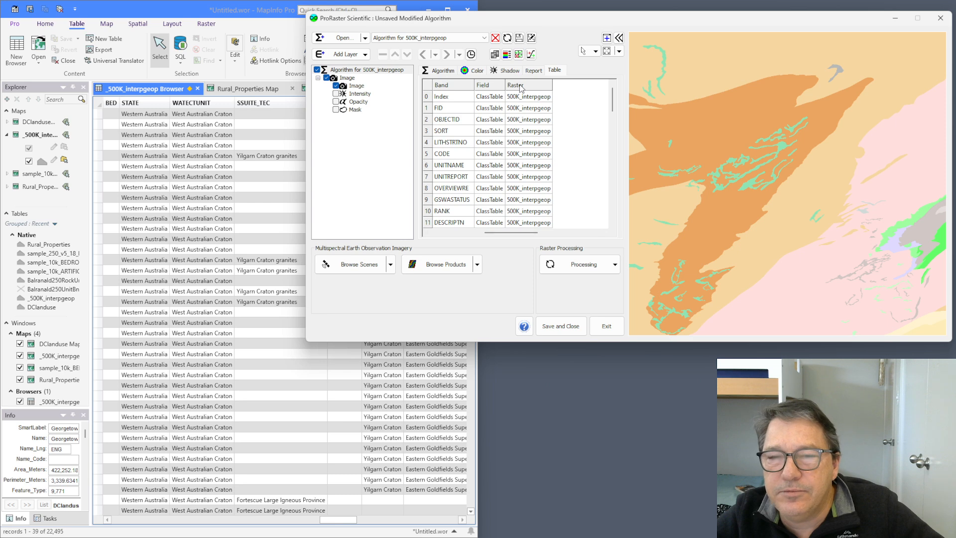
{"action": "left_click", "coordinate": [448, 232]}
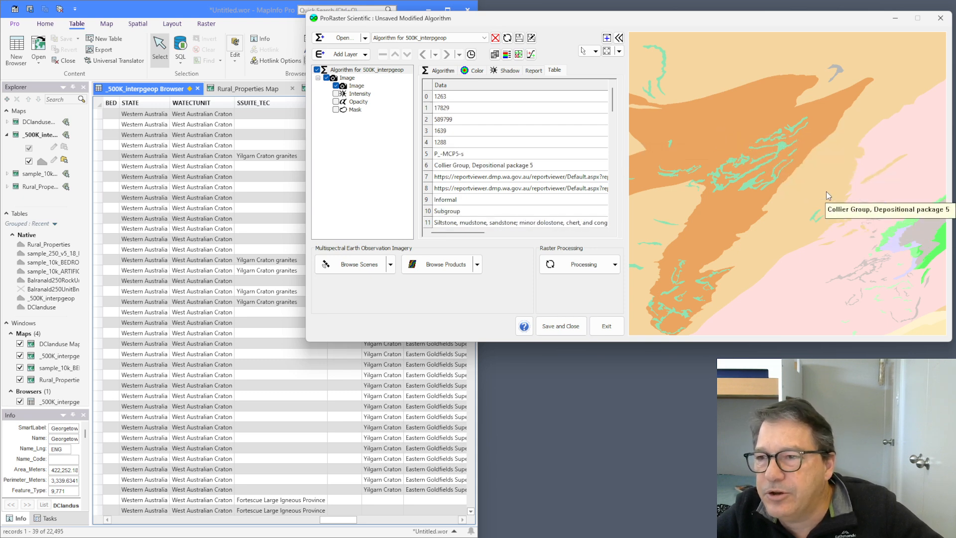
Set the preview's tool tip mode to Key data value and display the algorithm's general properties.
{"action": "left_click", "coordinate": [595, 51]}
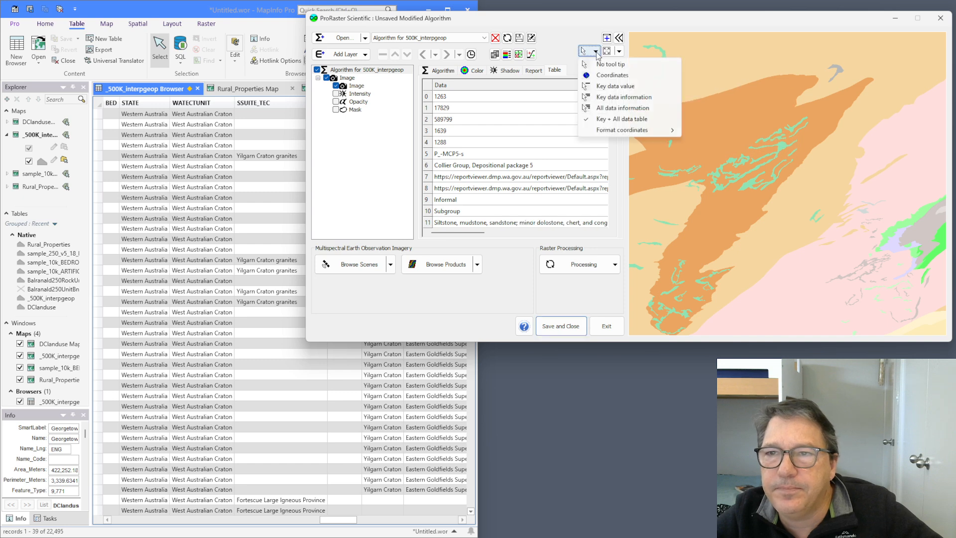
{"action": "left_click", "coordinate": [614, 86]}
{"action": "left_click", "coordinate": [438, 70]}
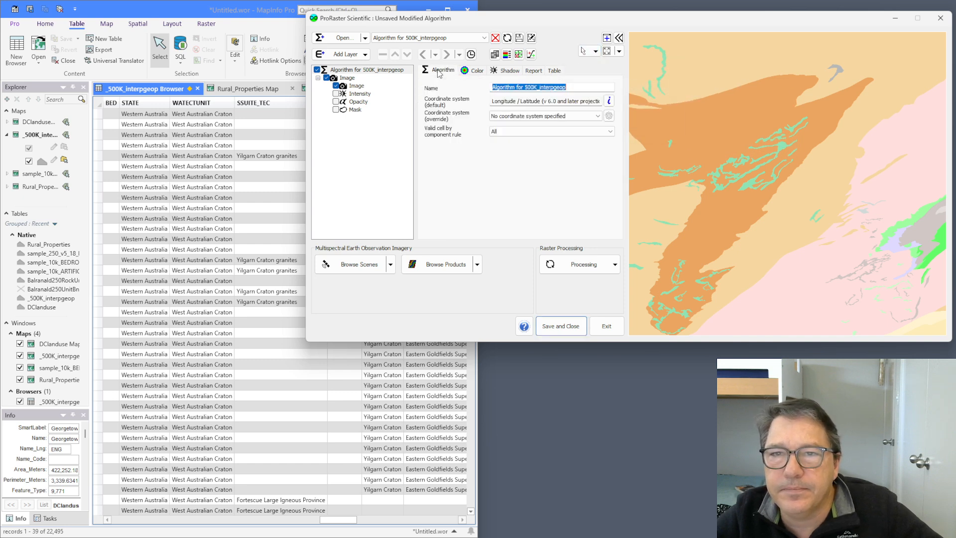
Examine the geological unit names across the 500K_interpgeop raster preview, from a local area out to its full extent.
{"action": "scroll", "coordinate": [771, 159], "scroll_direction": "down", "scroll_amount": 5}
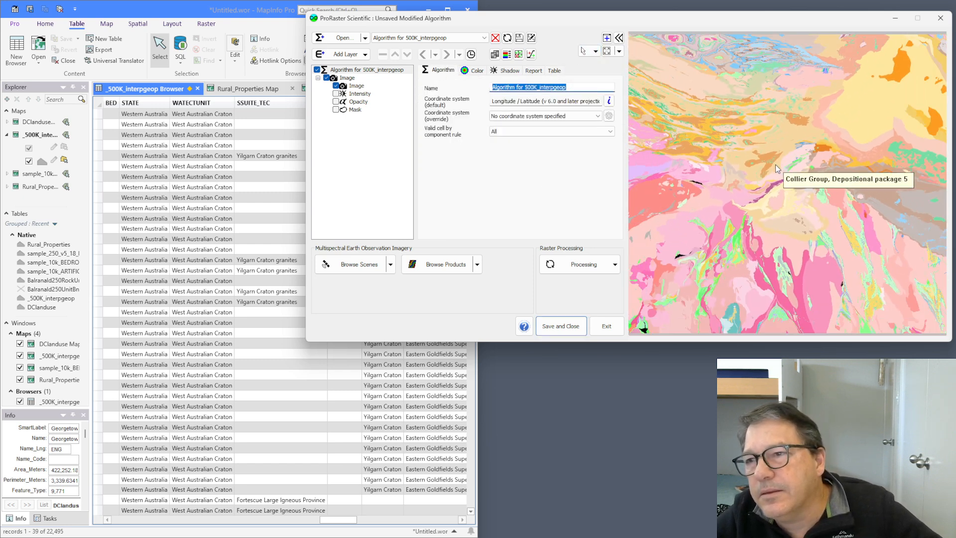
{"action": "scroll", "coordinate": [769, 166], "scroll_direction": "down", "scroll_amount": 4}
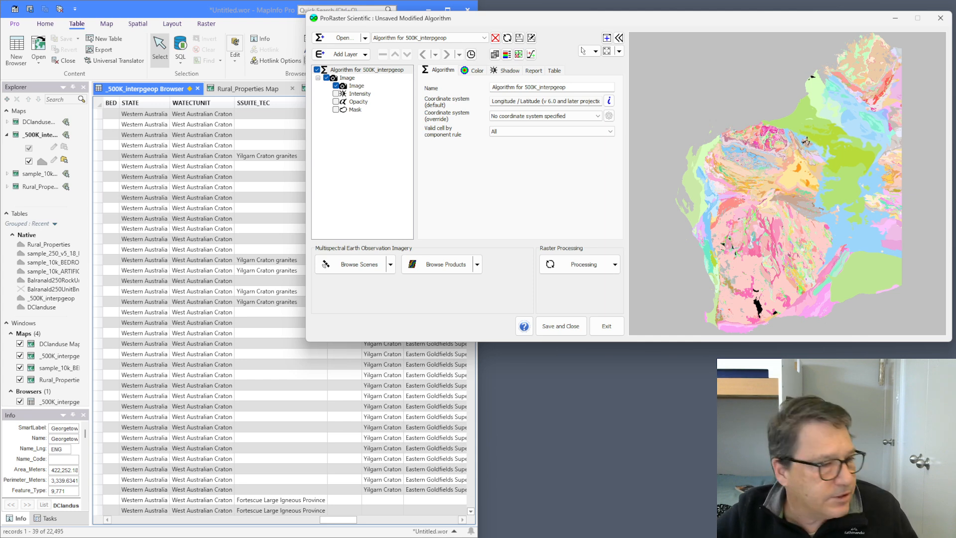
Compare the file sizes of the WA geology rasters and the 3m, 10m and 30m QLD rural property rasters in the Classified folder.
{"action": "left_click_drag", "start_coordinate": [0, 229], "coordinate": [432, 47]}
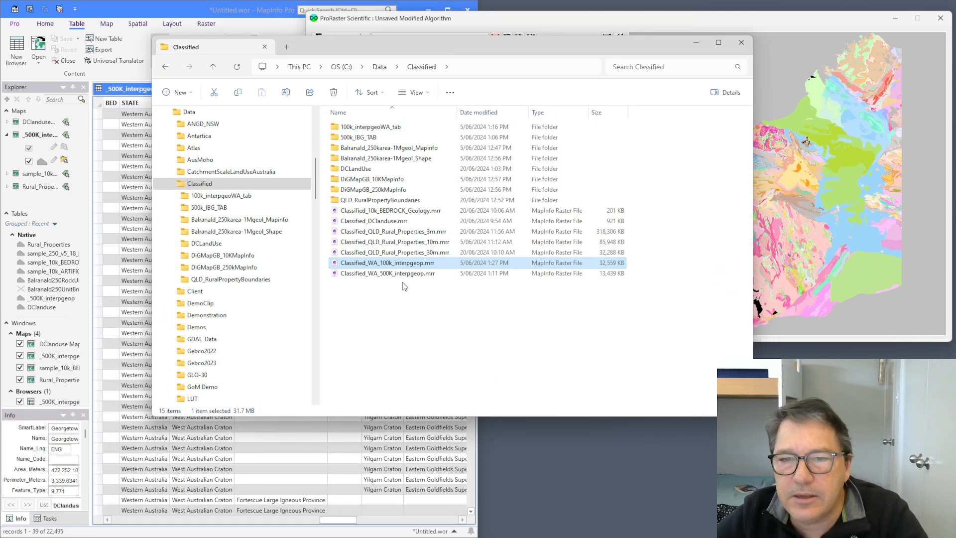
{"action": "left_click", "coordinate": [426, 252]}
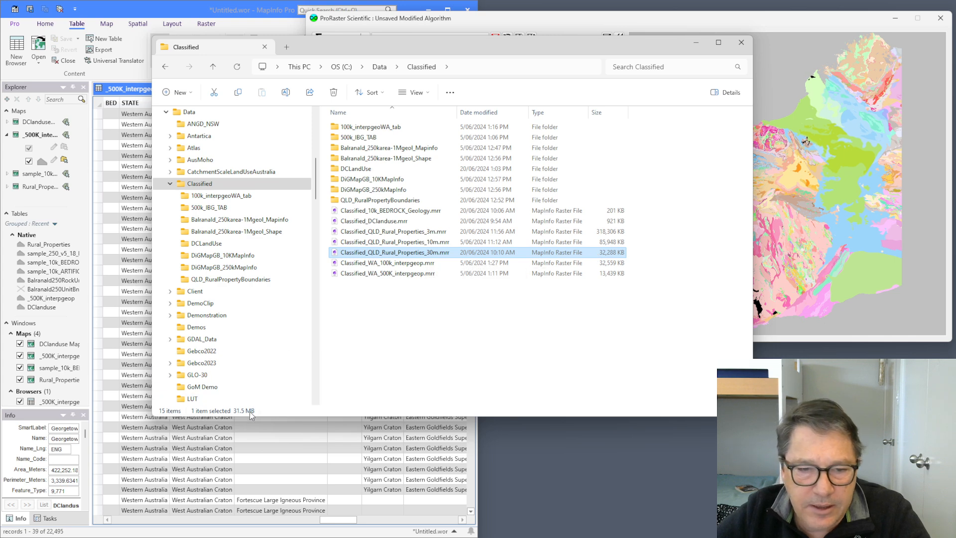
{"action": "left_click", "coordinate": [414, 242]}
{"action": "left_click", "coordinate": [417, 232]}
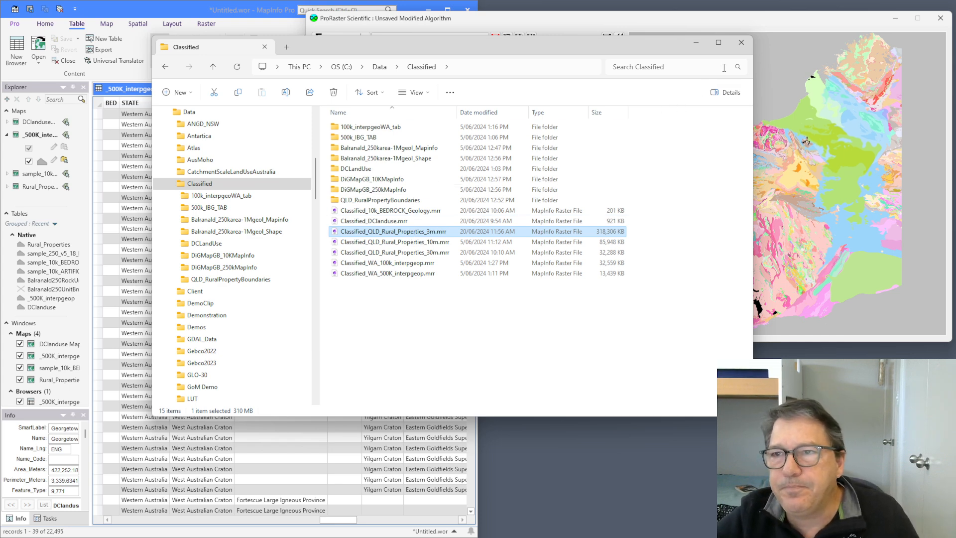
{"action": "left_click", "coordinate": [695, 44]}
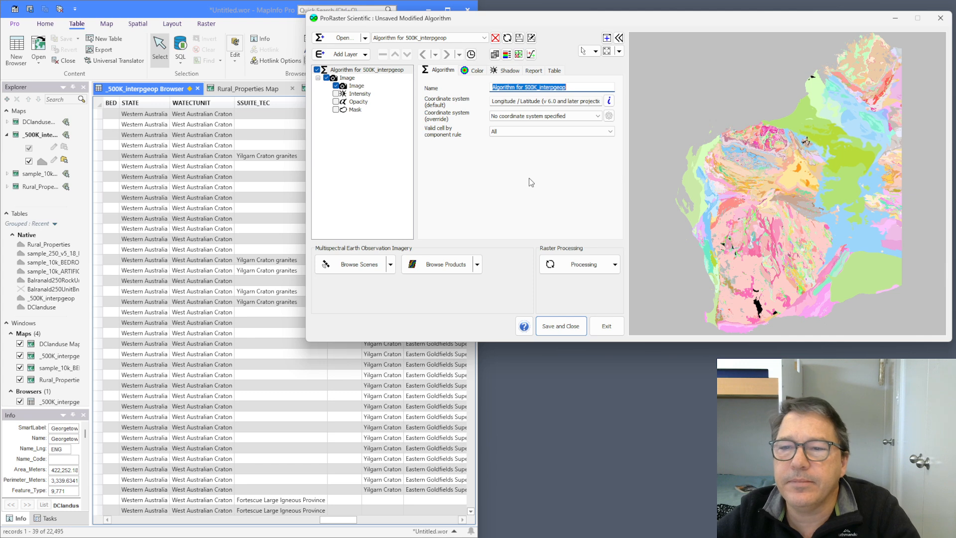
Unload the 500K_interpgeop algorithm without saving and load Rural_Properties.tab from QLD_RuralPropertyBoundaries as the source for Classify (Polygons).
{"action": "left_click", "coordinate": [495, 38]}
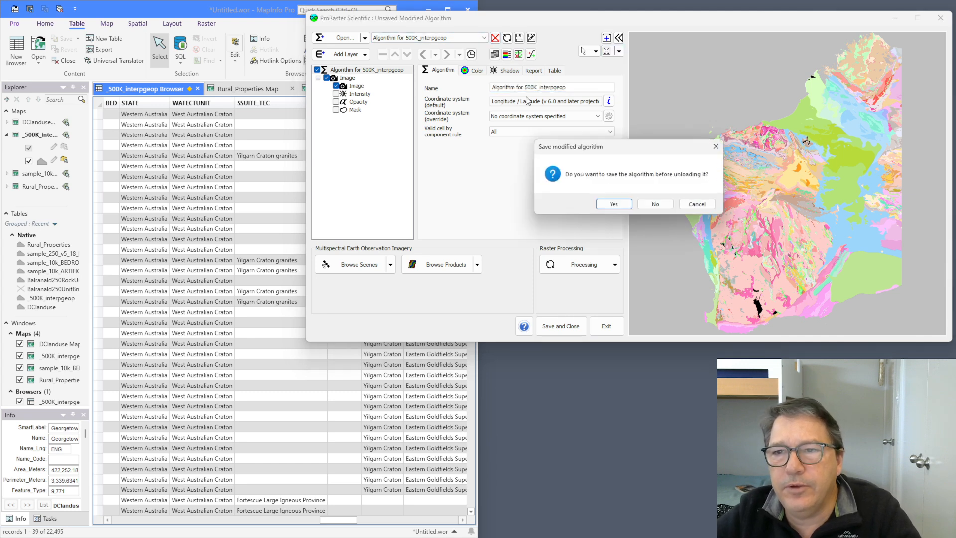
{"action": "left_click", "coordinate": [662, 205]}
{"action": "left_click", "coordinate": [609, 265]}
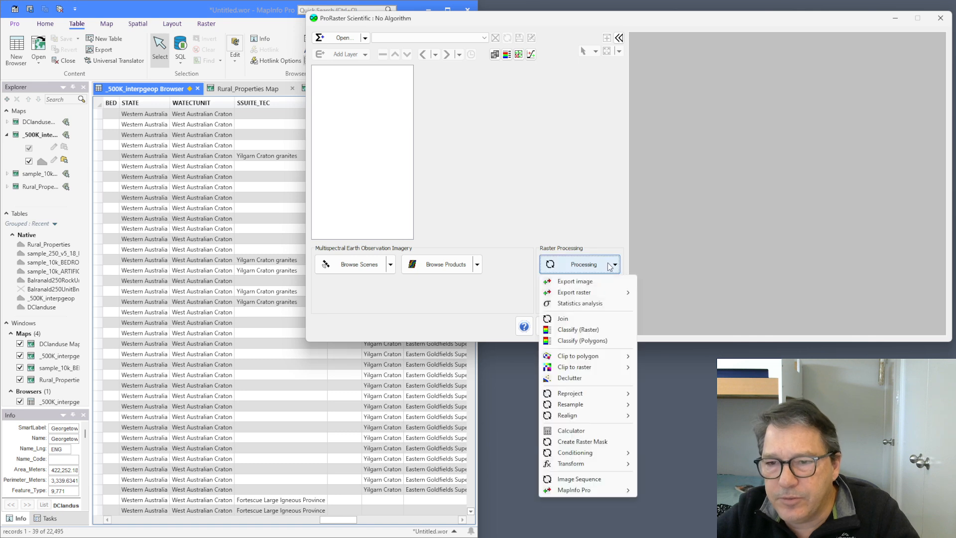
{"action": "left_click", "coordinate": [582, 340]}
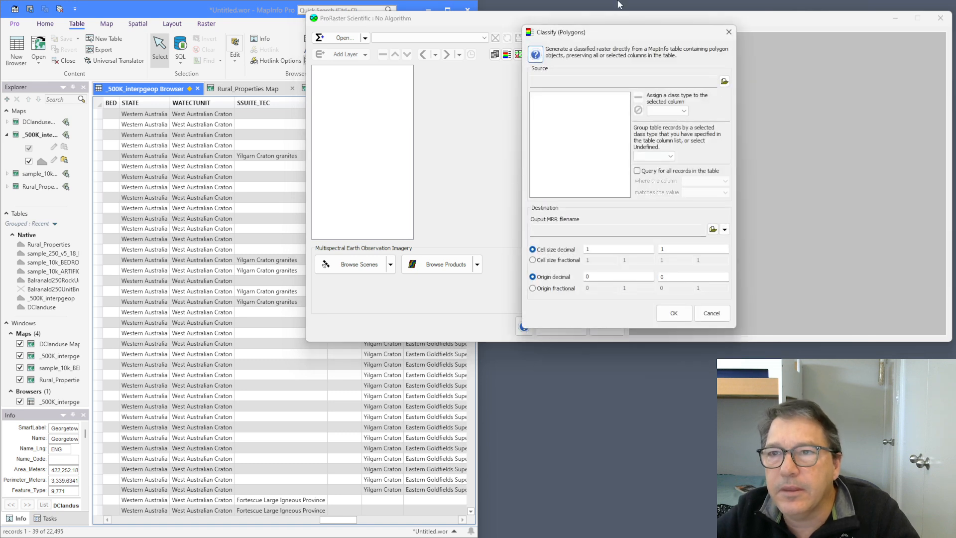
{"action": "left_click_drag", "start_coordinate": [637, 36], "coordinate": [371, 72]}
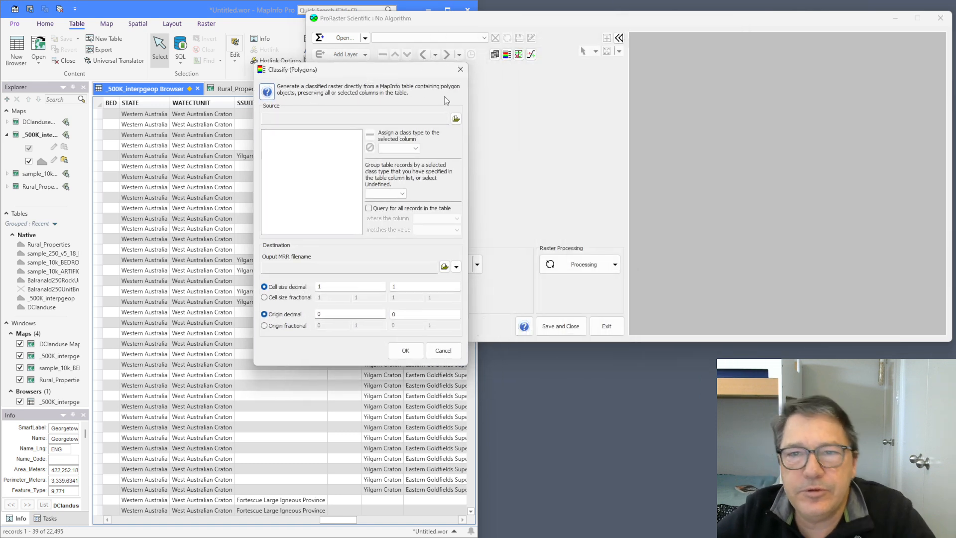
{"action": "left_click", "coordinate": [456, 118]}
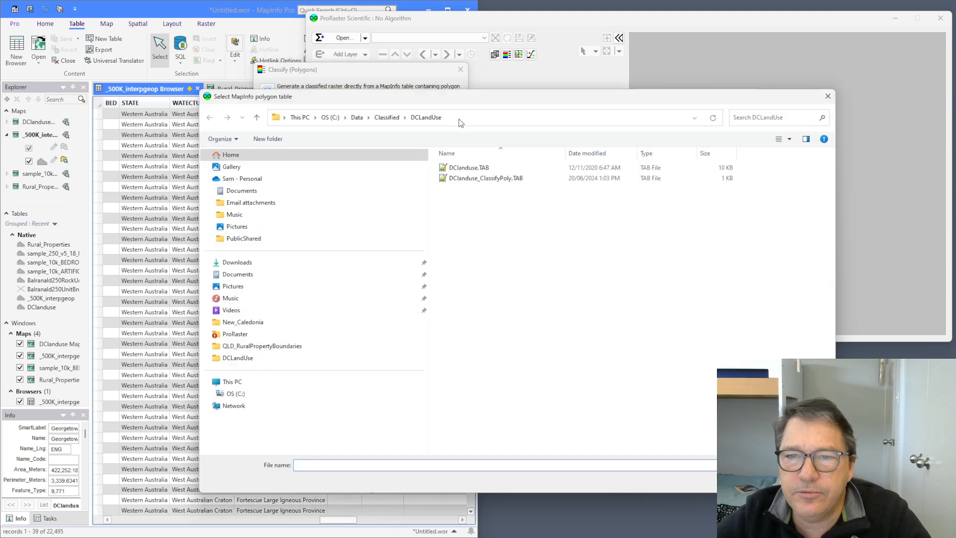
{"action": "key", "text": "alt+Up"}
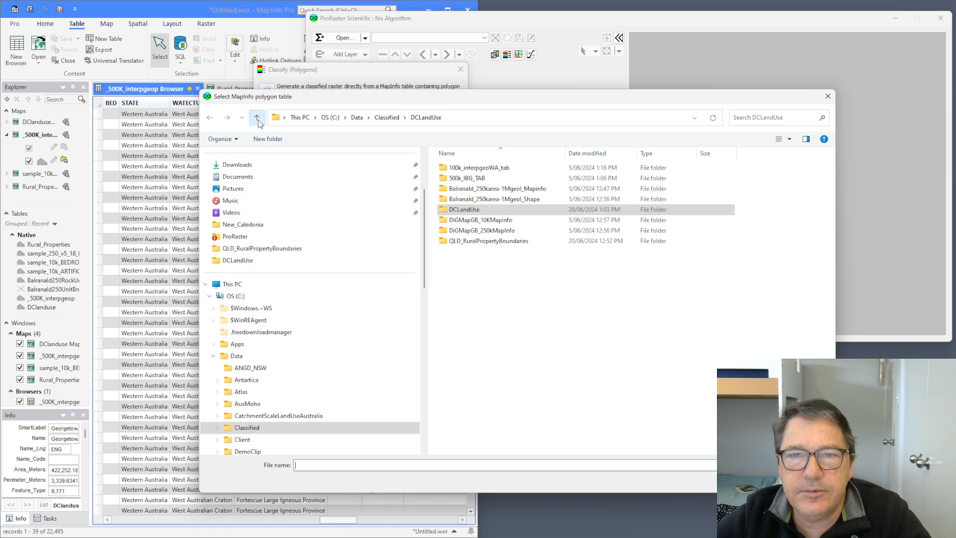
{"action": "double_click", "coordinate": [491, 241]}
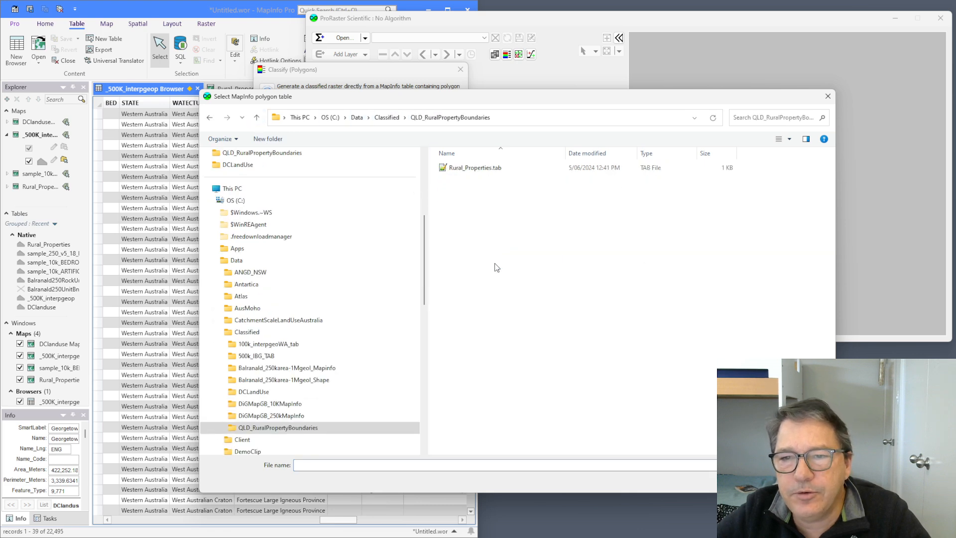
{"action": "double_click", "coordinate": [474, 167]}
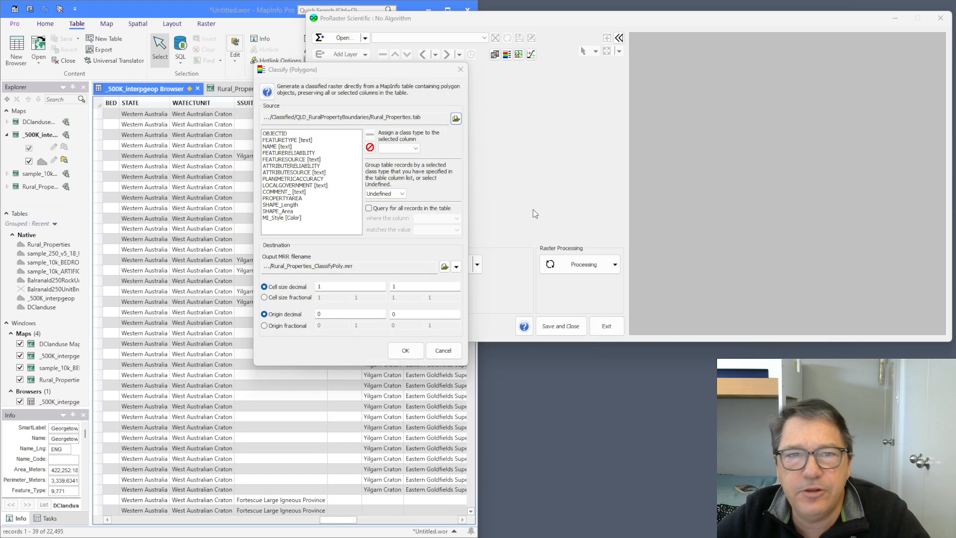
Close the _500K_interpgeop browser in MapInfo Pro so the Rural_Properties map is displayed, keeping the classification dialog beside it.
{"action": "left_click_drag", "start_coordinate": [362, 70], "coordinate": [682, 97]}
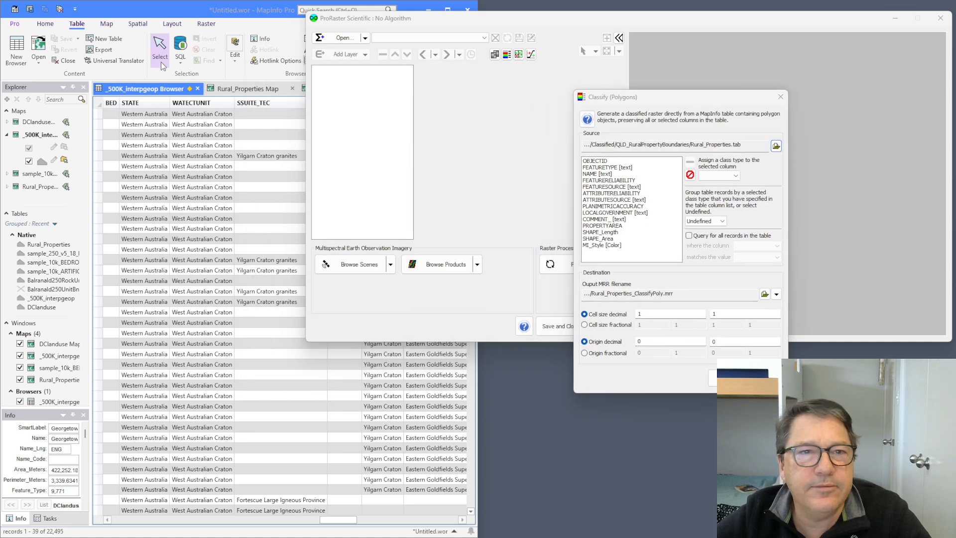
{"action": "left_click", "coordinate": [162, 91]}
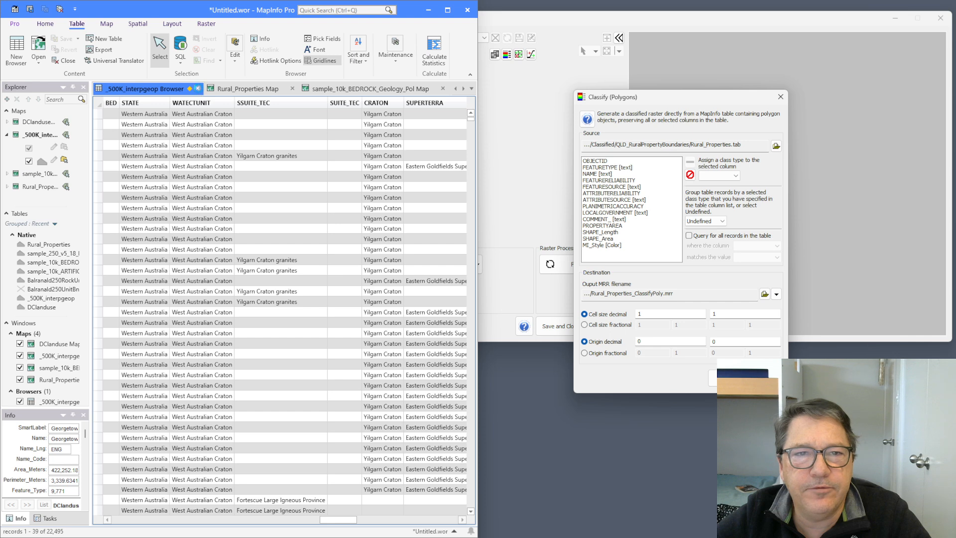
{"action": "left_click", "coordinate": [197, 88]}
{"action": "left_click", "coordinate": [137, 90]}
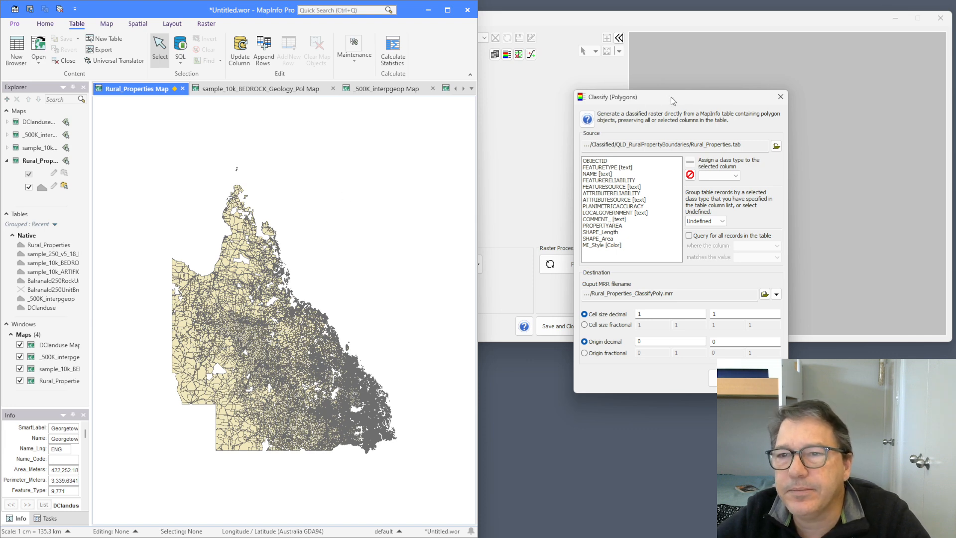
{"action": "left_click_drag", "start_coordinate": [671, 96], "coordinate": [545, 86]}
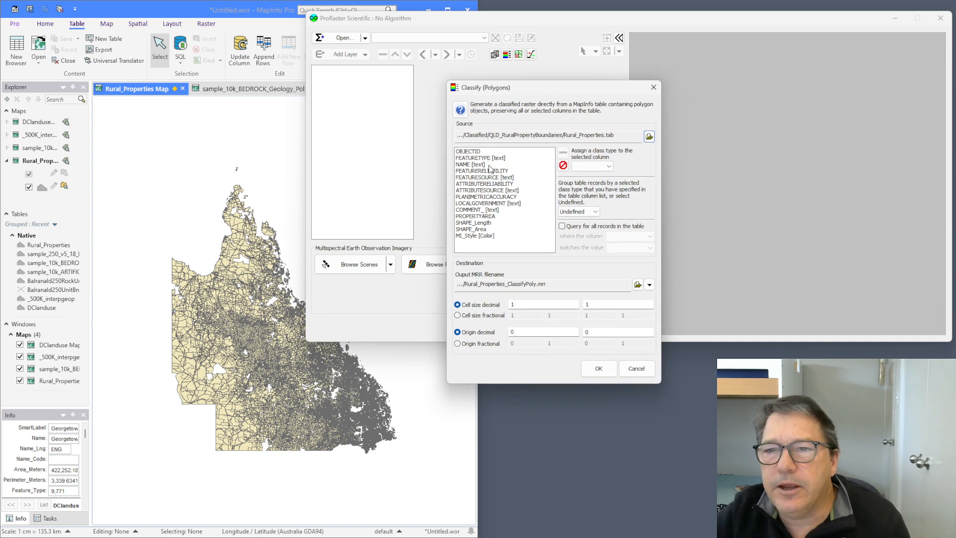
Assign the Label class type to the NAME column of the Rural_Properties table.
{"action": "left_click", "coordinate": [467, 165]}
{"action": "left_click", "coordinate": [605, 167]}
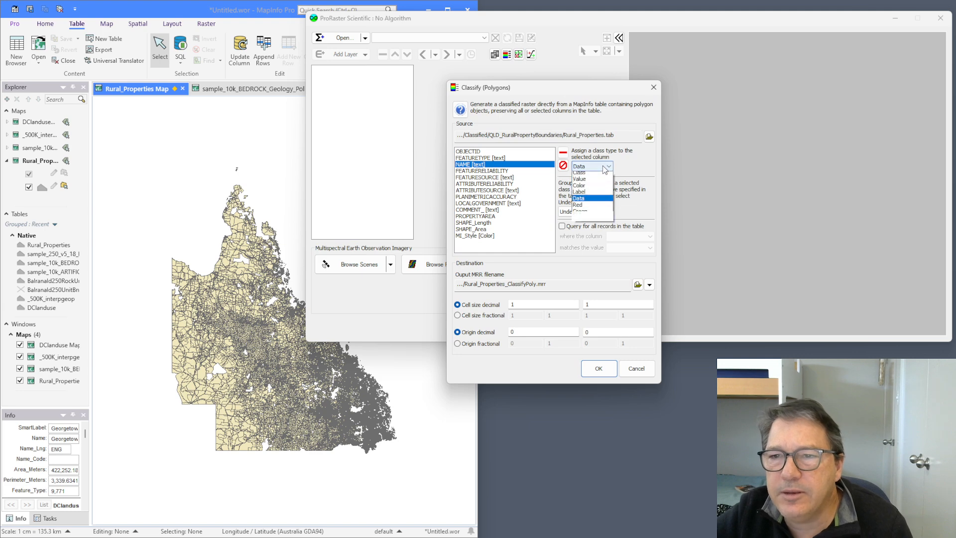
{"action": "left_click", "coordinate": [579, 192]}
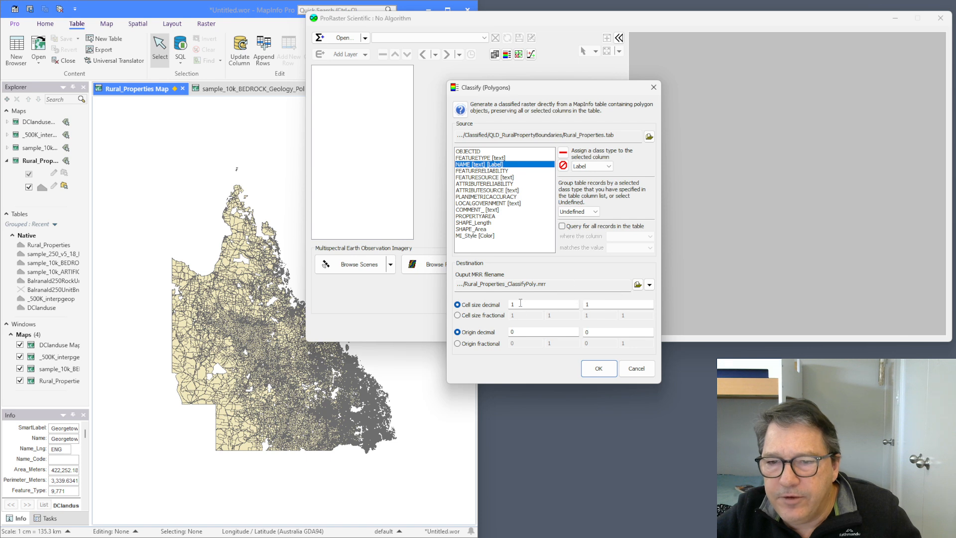
Set a fractional cell size of 1/1200 in both directions and generate the Rural_Properties_ClassifyPoly raster.
{"action": "left_click", "coordinate": [476, 316]}
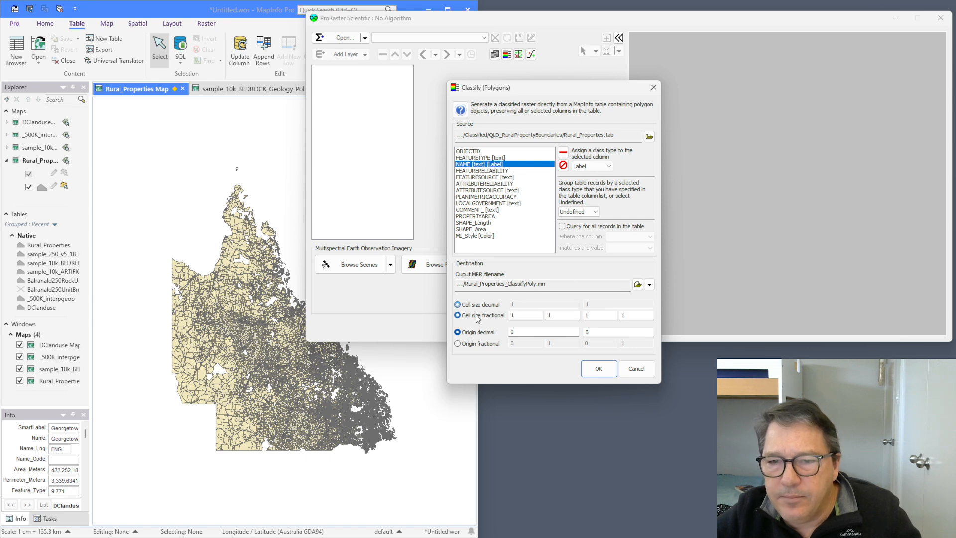
{"action": "left_click", "coordinate": [561, 315]}
{"action": "type", "text": "200"}
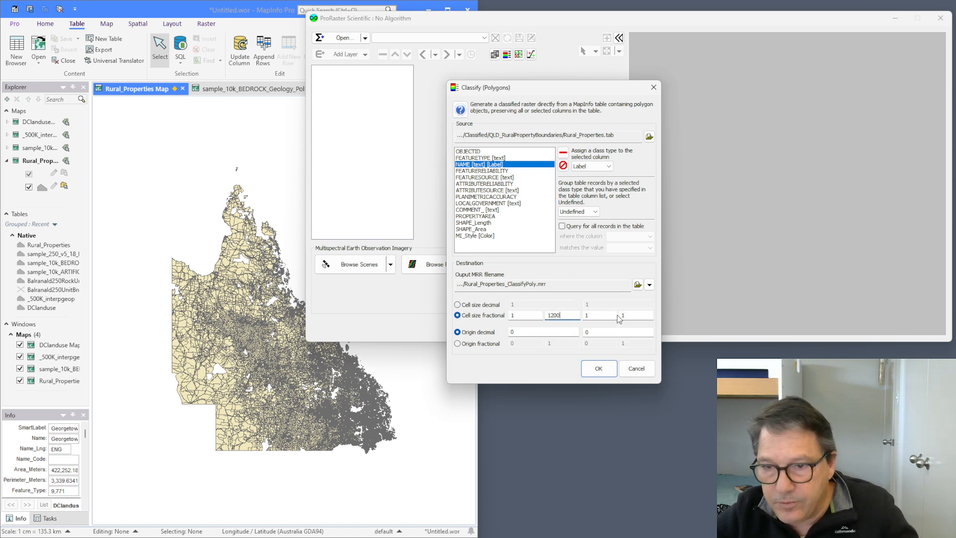
{"action": "left_click", "coordinate": [618, 317]}
{"action": "type", "text": "200"}
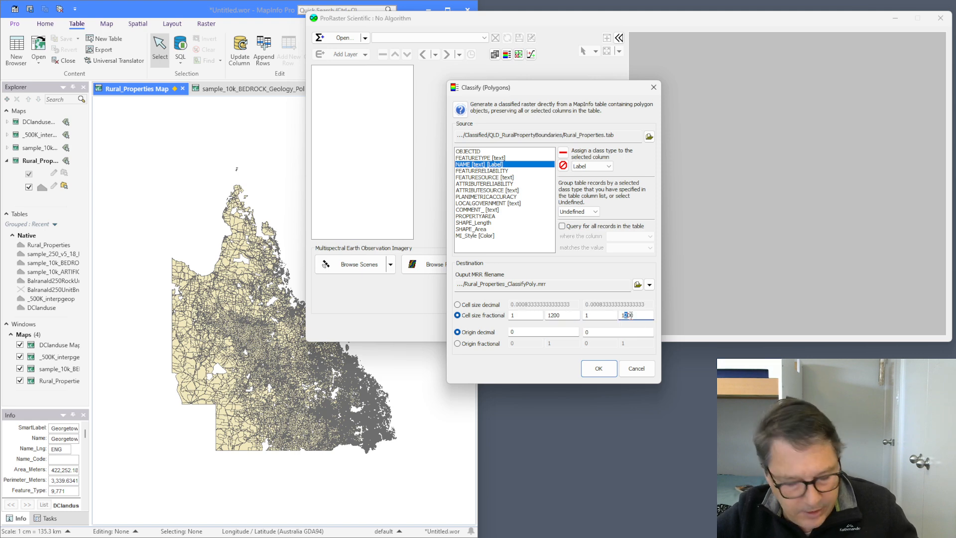
{"action": "left_click", "coordinate": [602, 370]}
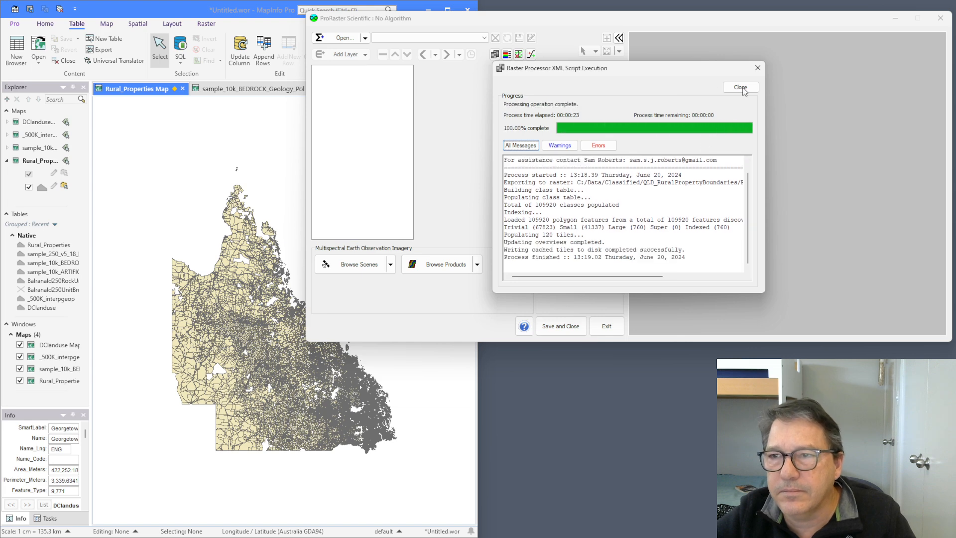
{"action": "left_click", "coordinate": [741, 87]}
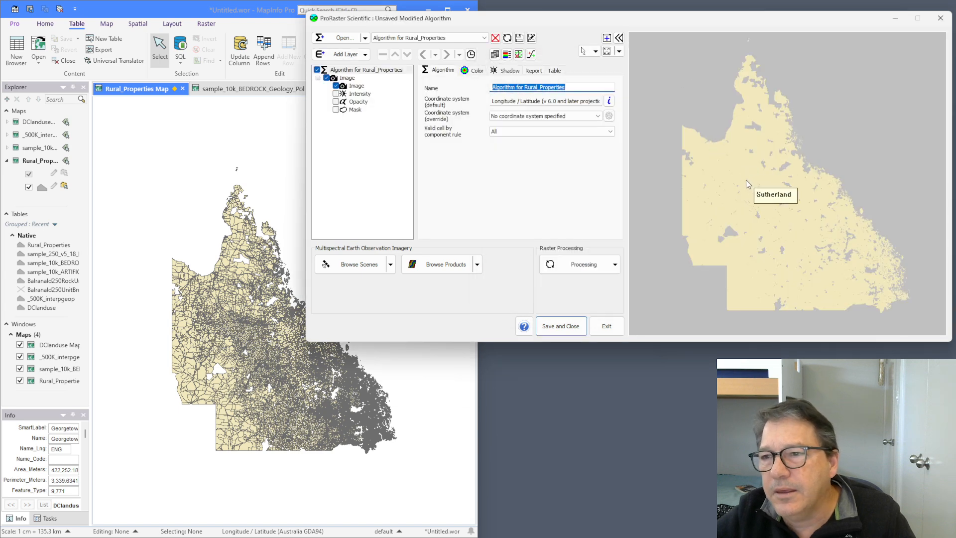
Set the Intensity component's raster source to Rural_Properties_ClassifyPoly and enable it to shade the property boundaries.
{"action": "left_click", "coordinate": [348, 94]}
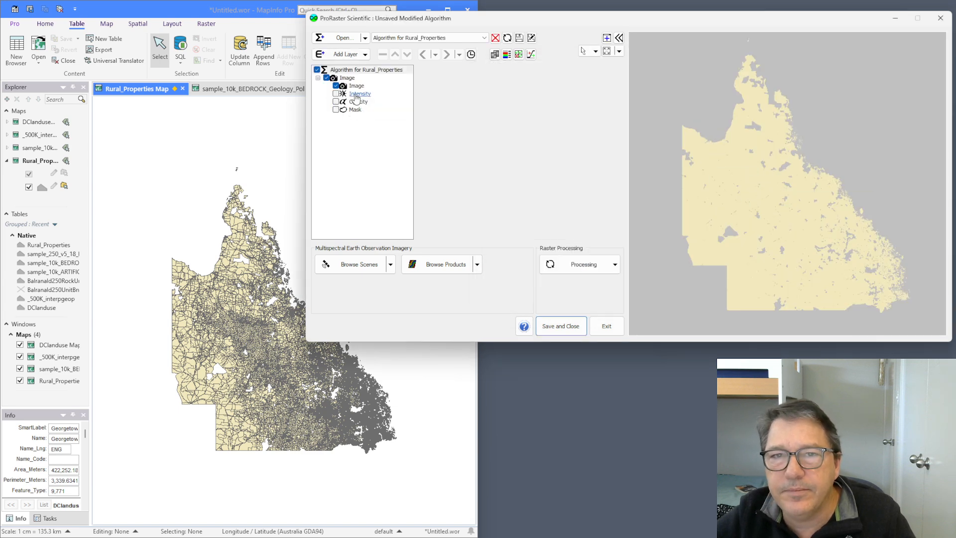
{"action": "left_click", "coordinate": [538, 99]}
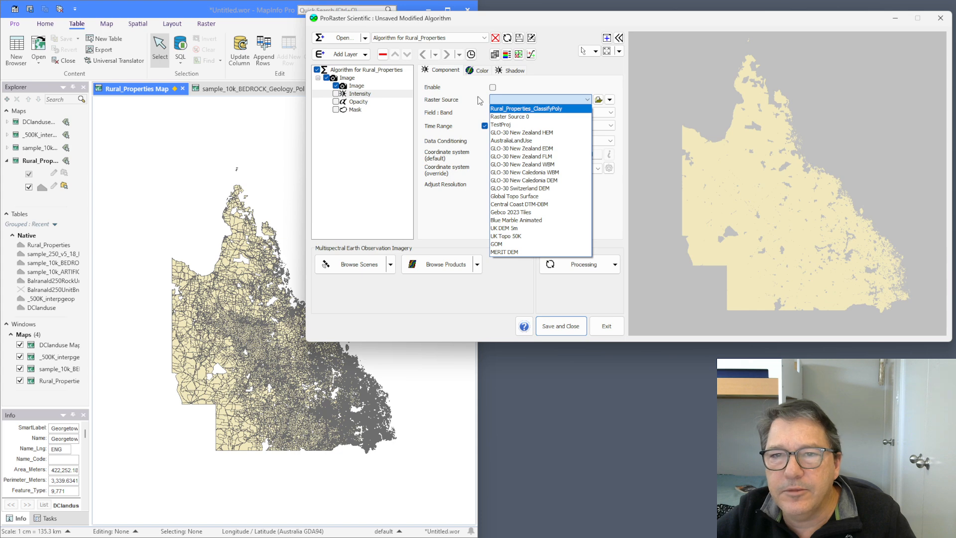
{"action": "left_click", "coordinate": [526, 109]}
{"action": "left_click", "coordinate": [336, 93]}
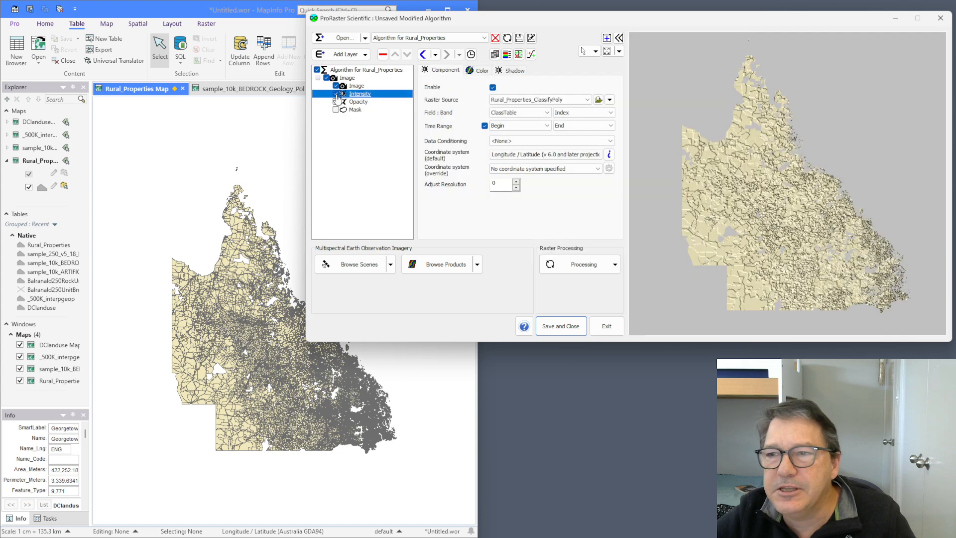
Examine the property boundaries and name labels in different parts of the shaded Rural_Properties raster.
{"action": "scroll", "coordinate": [764, 184], "scroll_direction": "up", "scroll_amount": 4}
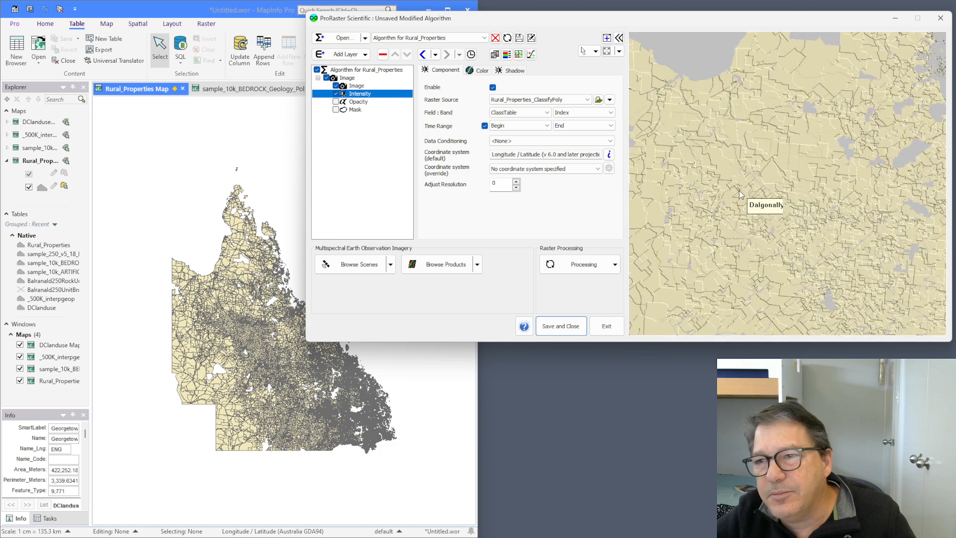
{"action": "scroll", "coordinate": [744, 224], "scroll_direction": "up", "scroll_amount": 5}
{"action": "scroll", "coordinate": [736, 247], "scroll_direction": "up", "scroll_amount": 4}
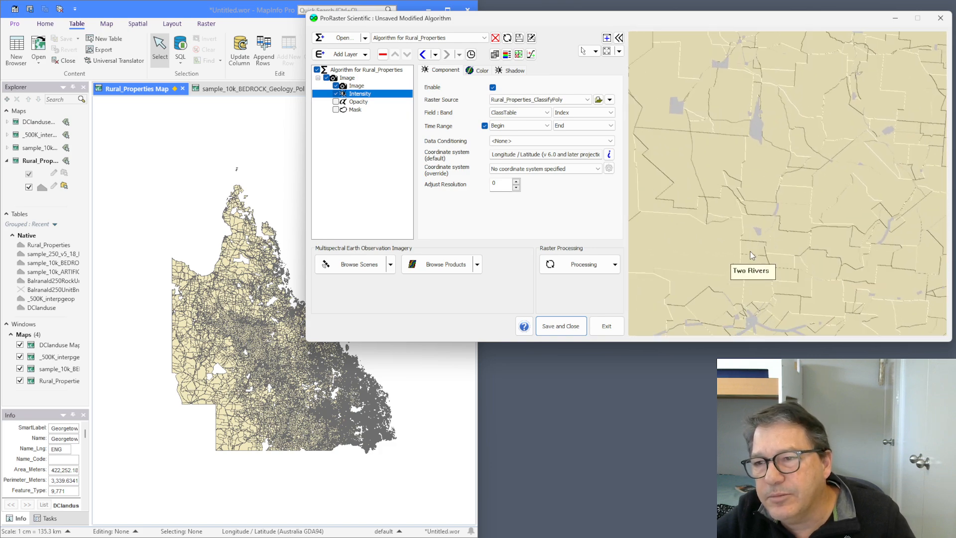
{"action": "scroll", "coordinate": [703, 247], "scroll_direction": "down", "scroll_amount": 2}
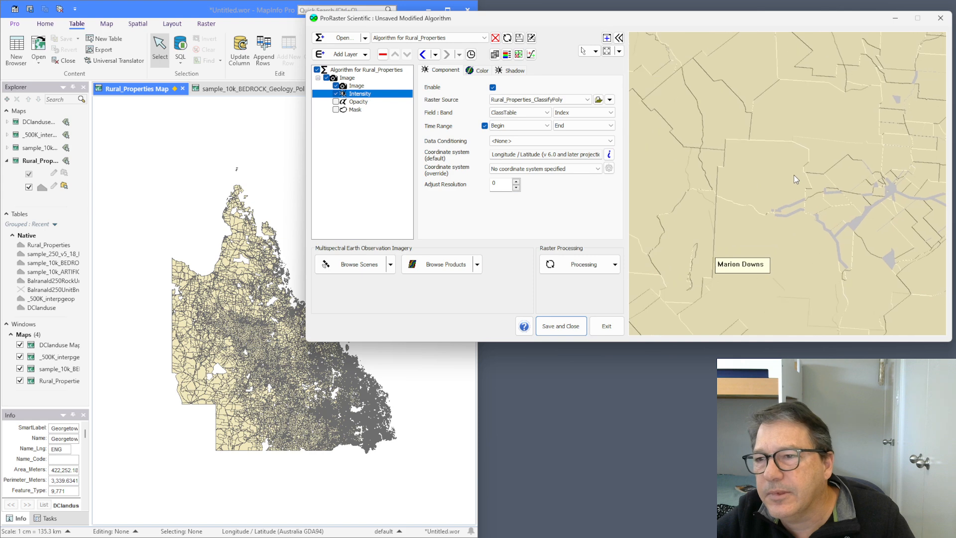
{"action": "scroll", "coordinate": [743, 249], "scroll_direction": "down", "scroll_amount": 2}
{"action": "scroll", "coordinate": [742, 249], "scroll_direction": "down", "scroll_amount": 4}
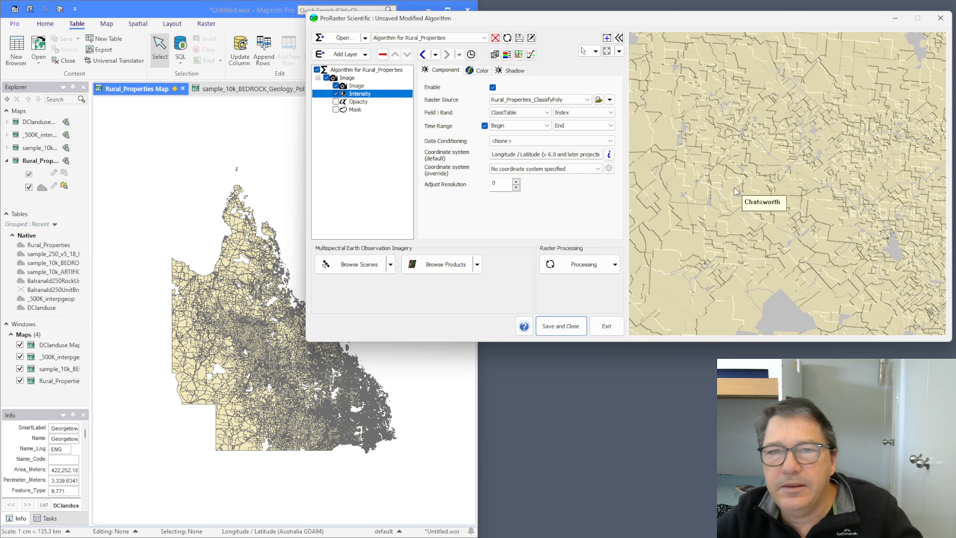
Unload the Rural_Properties algorithm without saving its changes.
{"action": "left_click", "coordinate": [616, 264]}
{"action": "left_click", "coordinate": [576, 241]}
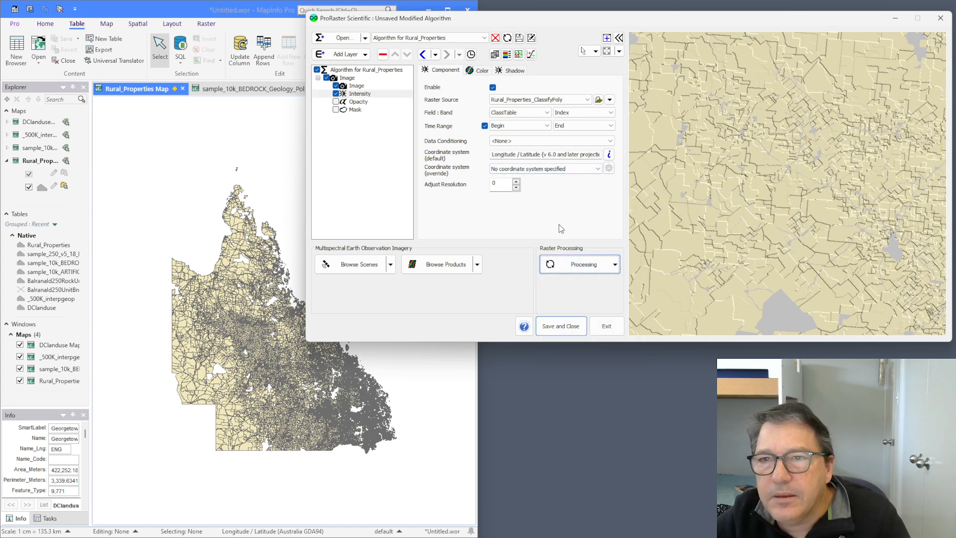
{"action": "left_click", "coordinate": [495, 38]}
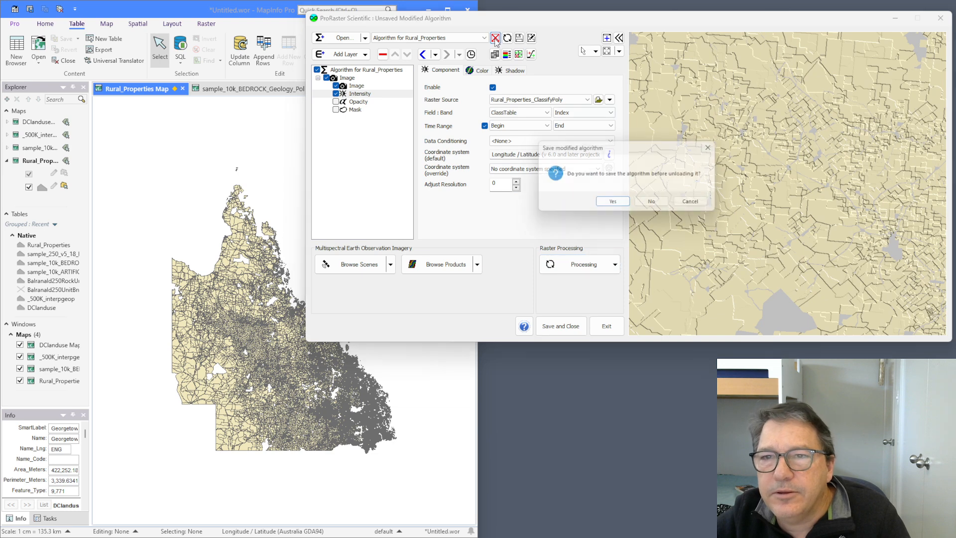
{"action": "left_click", "coordinate": [655, 204]}
Start a Classify (Polygons) operation with Rural_Properties.tab as the source table.
{"action": "left_click", "coordinate": [615, 264]}
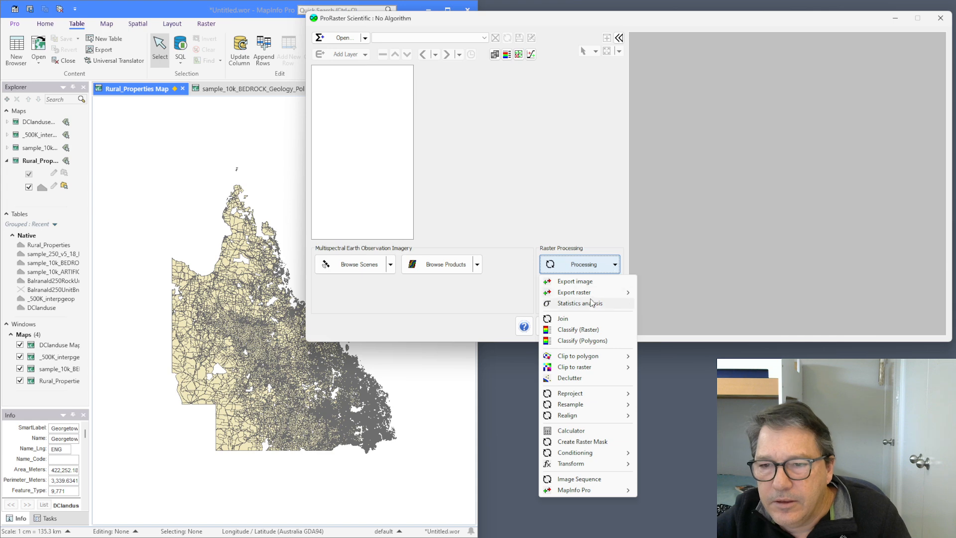
{"action": "left_click", "coordinate": [573, 343]}
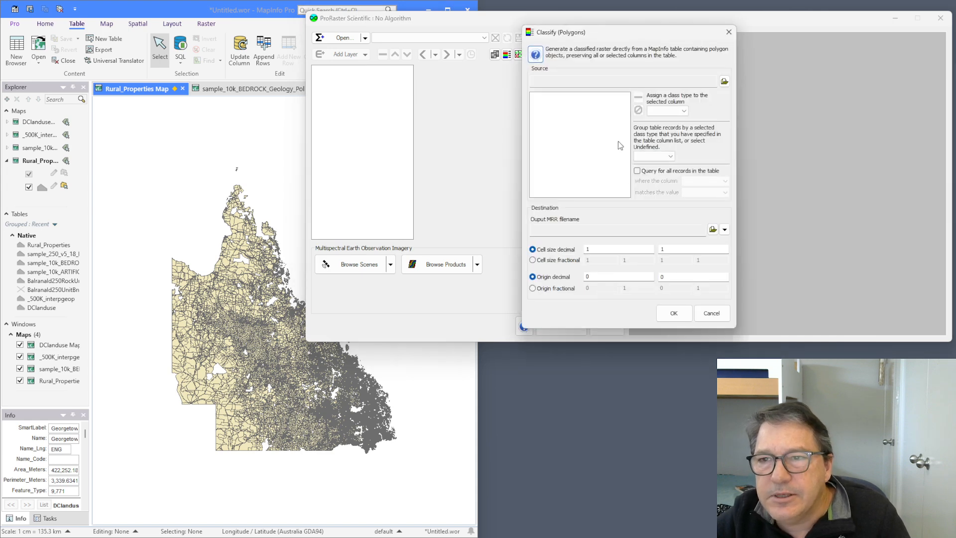
{"action": "left_click", "coordinate": [730, 78]}
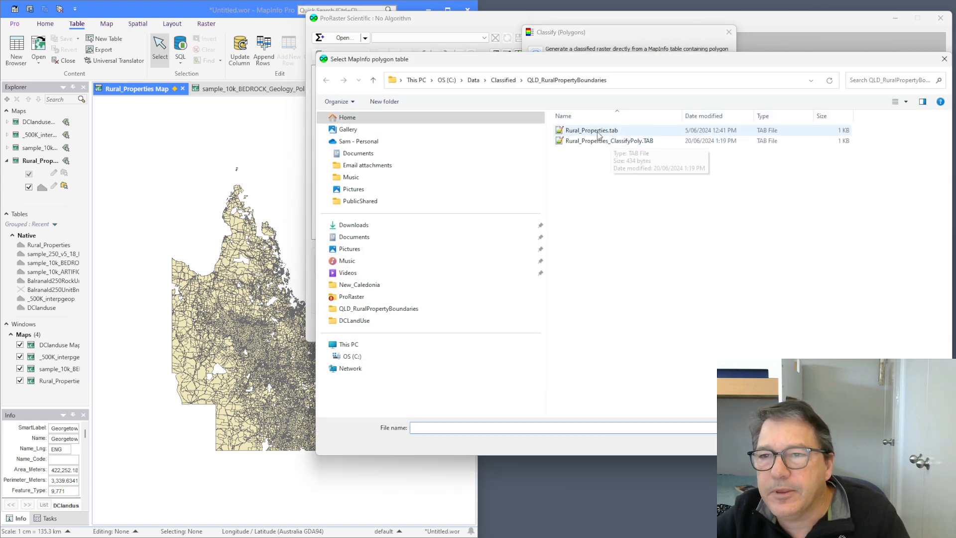
{"action": "double_click", "coordinate": [672, 131]}
{"action": "left_click_drag", "start_coordinate": [612, 32], "coordinate": [468, 103]}
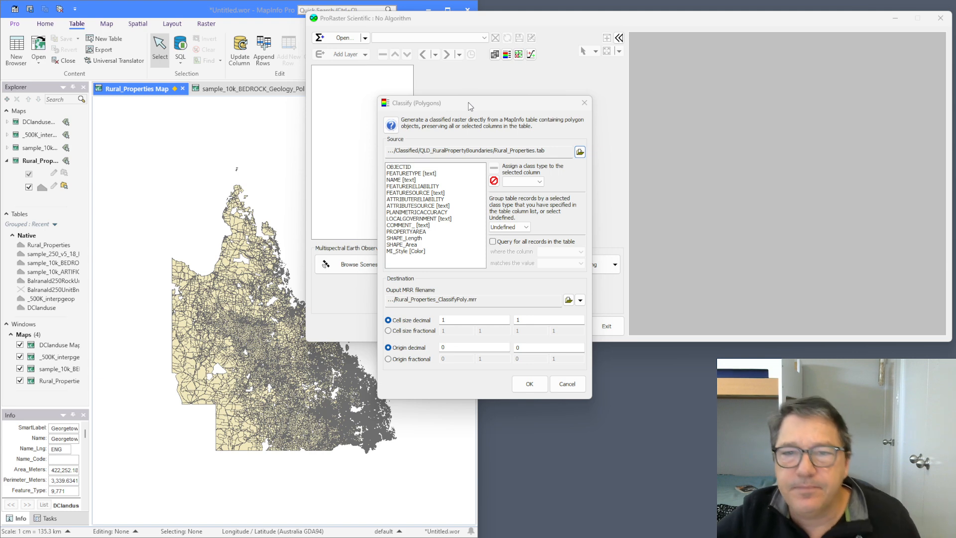
Assign the Label class type to the NAME column and group the table records by Label.
{"action": "left_click", "coordinate": [404, 180]}
{"action": "left_click", "coordinate": [537, 182]}
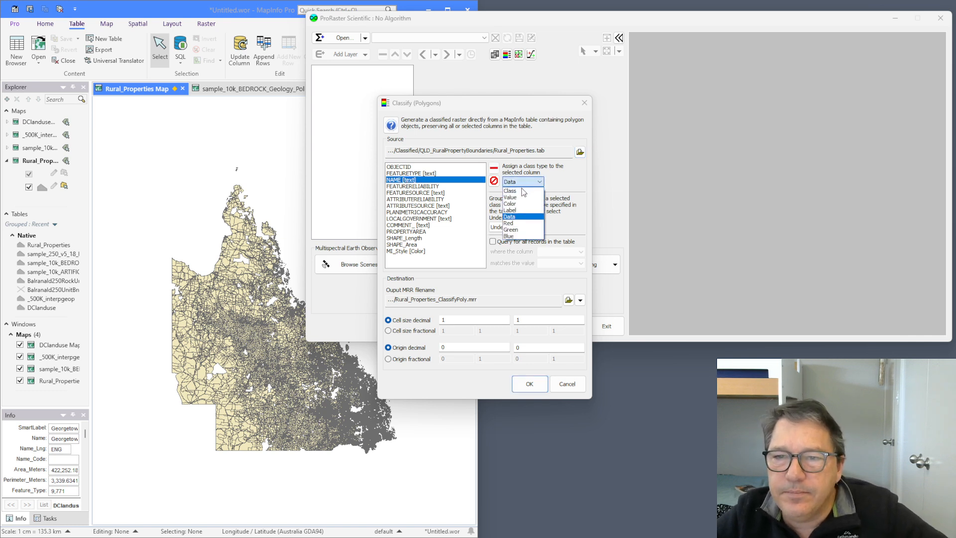
{"action": "left_click", "coordinate": [521, 211]}
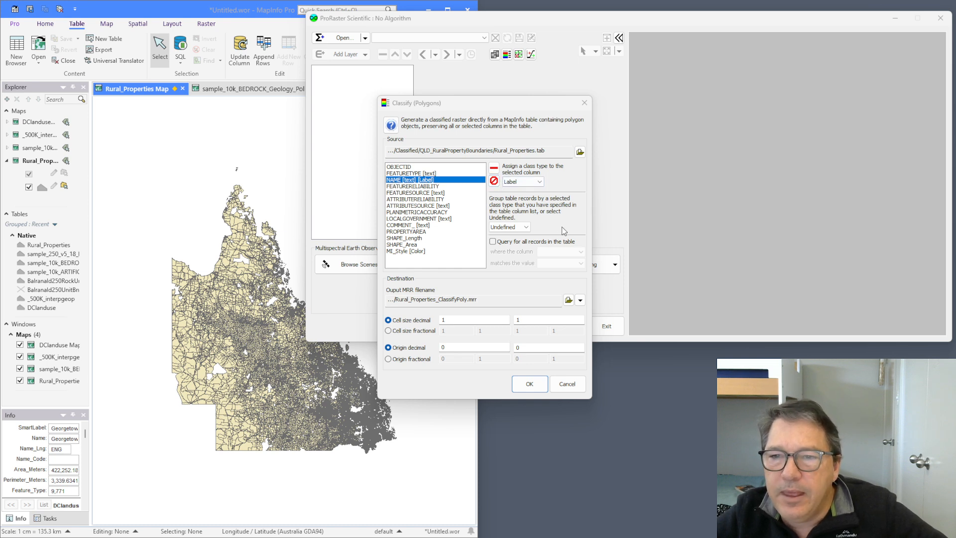
{"action": "left_click", "coordinate": [525, 227]}
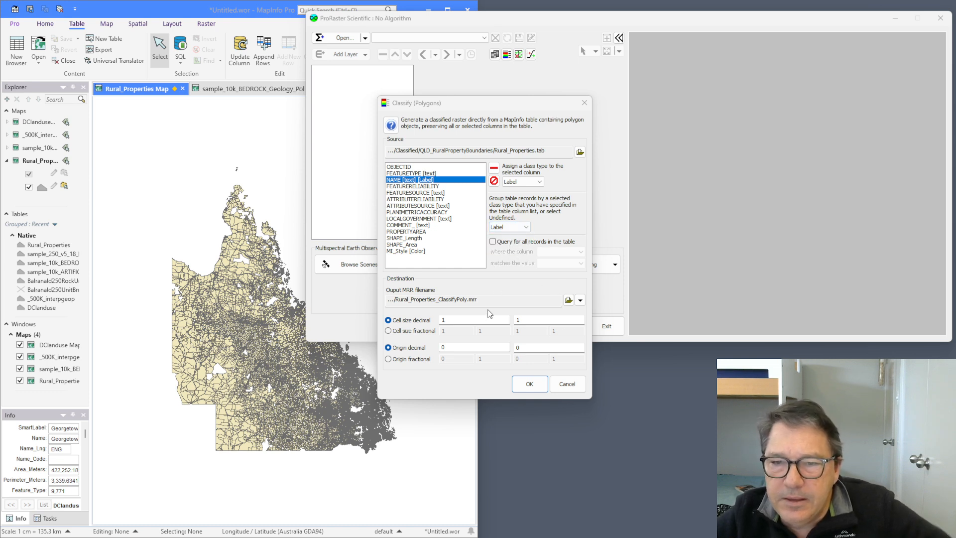
Set the fractional cell size to 1/1200 in both directions and generate the label-grouped Rural_Properties_ClassifyPoly raster.
{"action": "left_click", "coordinate": [427, 331]}
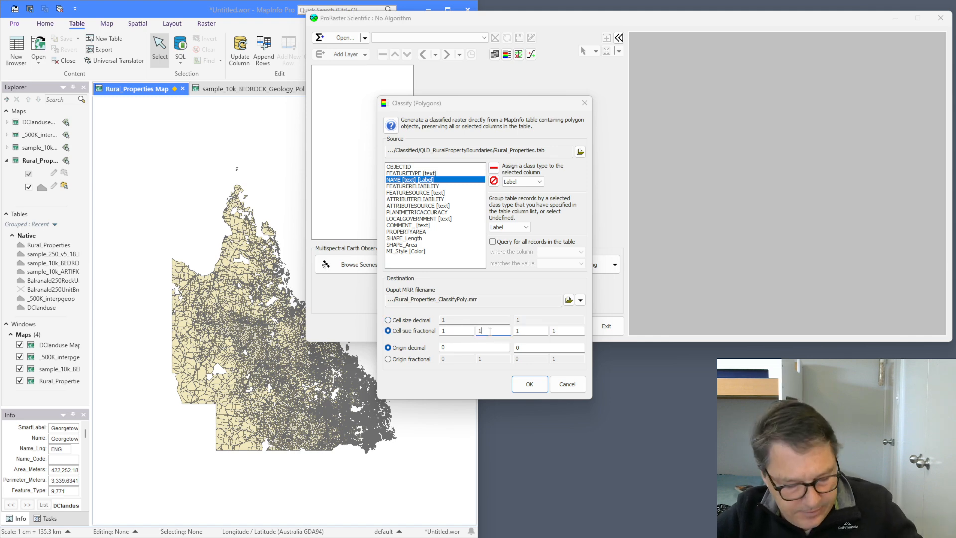
{"action": "type", "text": "2002"}
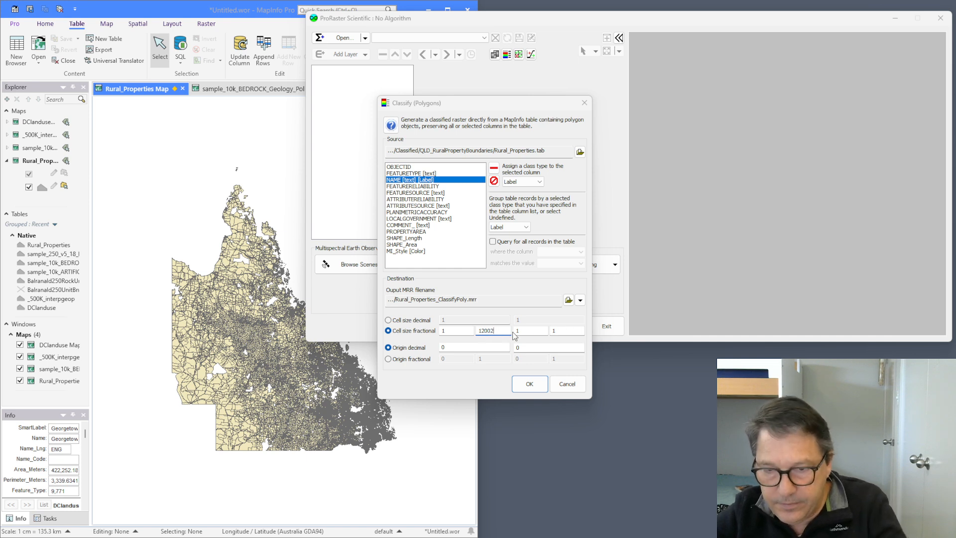
{"action": "key", "text": "BackSpace"}
{"action": "left_click", "coordinate": [563, 331]}
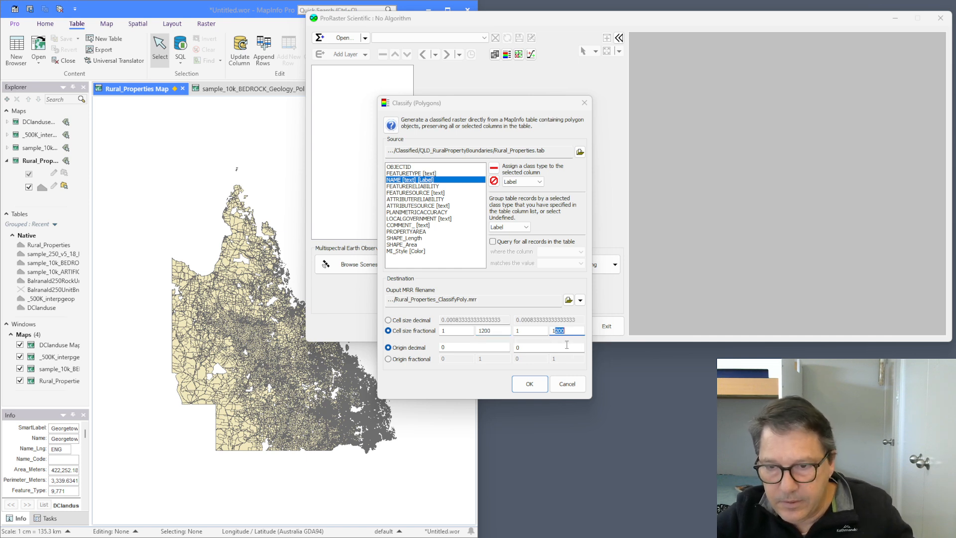
{"action": "left_click", "coordinate": [535, 387]}
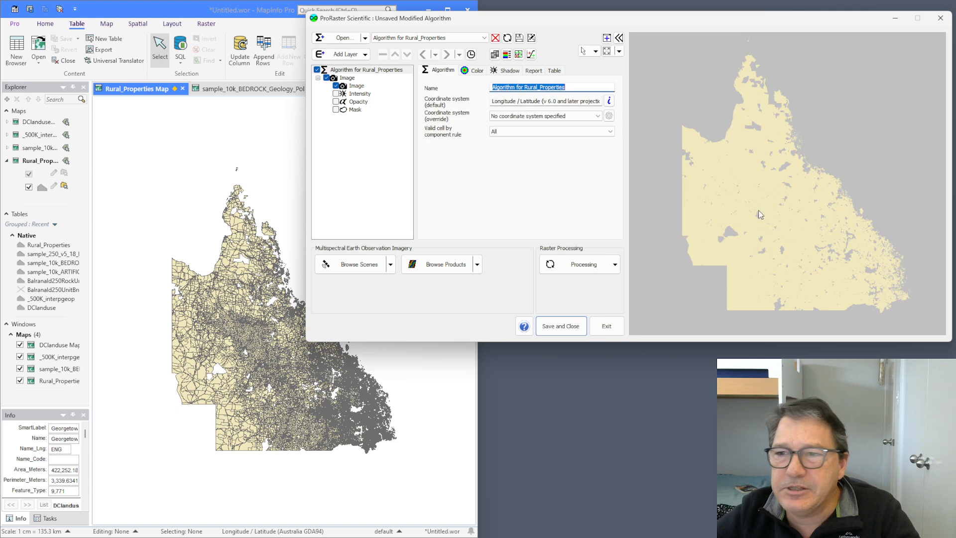
Display property-name tips at the cursor and inspect the labels in the western part of the raster around Marion Downs.
{"action": "left_click", "coordinate": [598, 51]}
{"action": "left_click", "coordinate": [603, 86]}
{"action": "scroll", "coordinate": [702, 230], "scroll_direction": "up", "scroll_amount": 1}
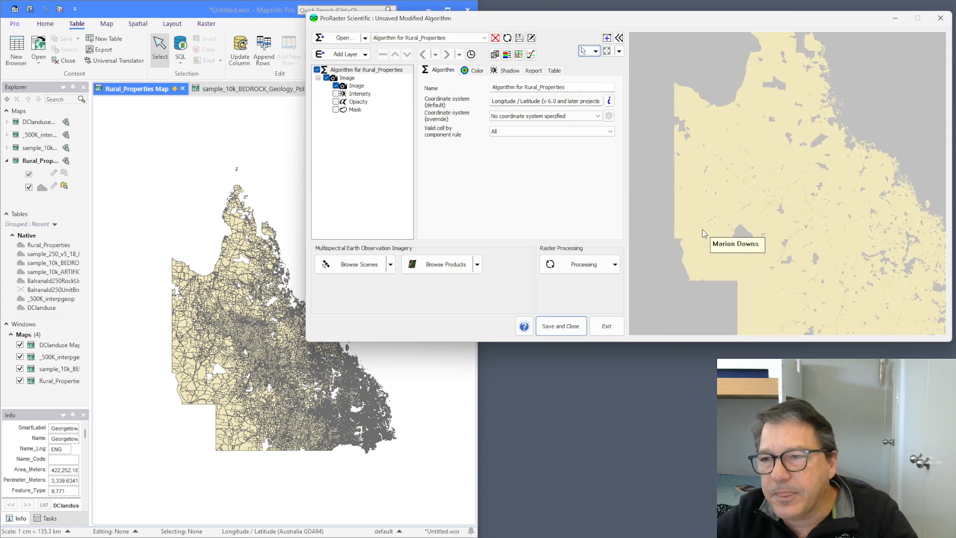
{"action": "scroll", "coordinate": [702, 229], "scroll_direction": "up", "scroll_amount": 4}
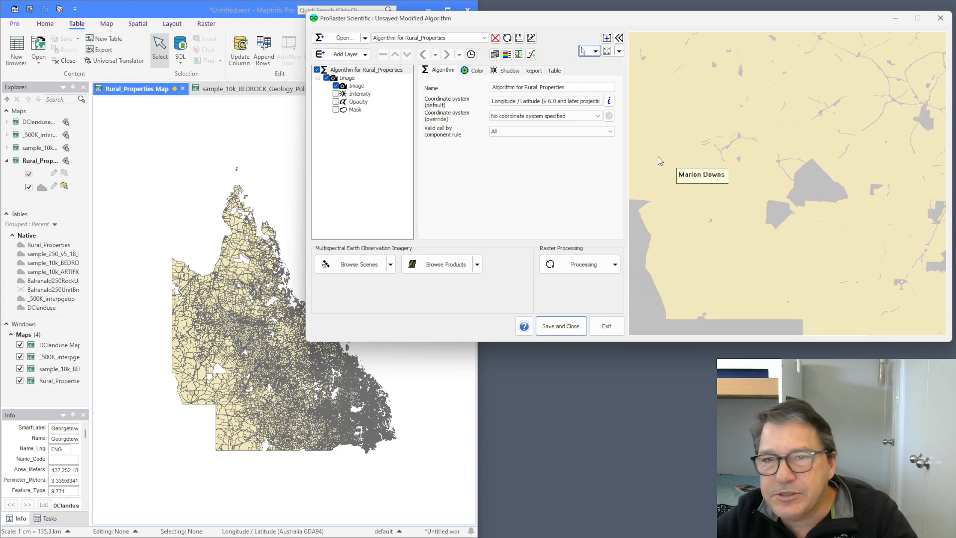
Shade the property boundaries using Rural_Properties_ClassifyPoly as the Intensity raster source, and inspect the properties around Coorabulka and Marion Downs.
{"action": "left_click", "coordinate": [360, 93]}
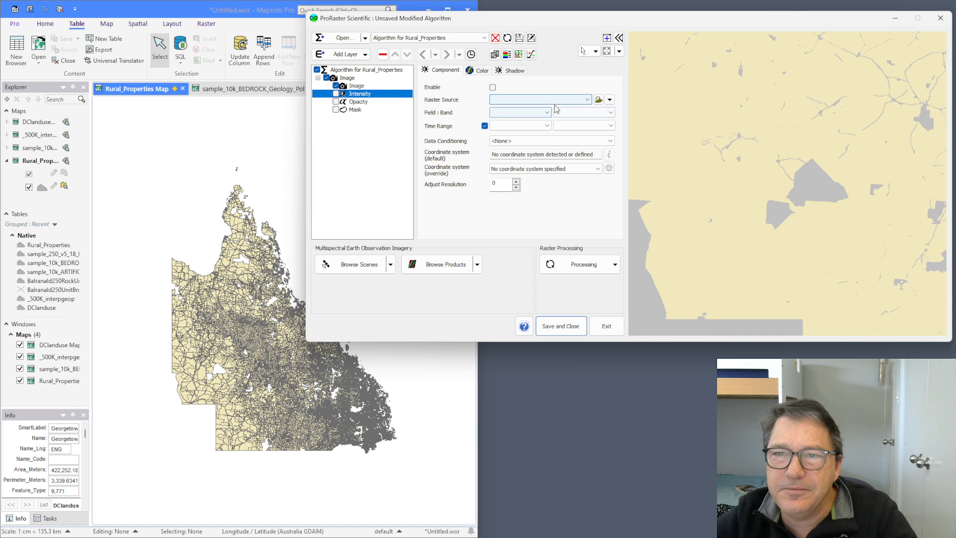
{"action": "left_click", "coordinate": [554, 101]}
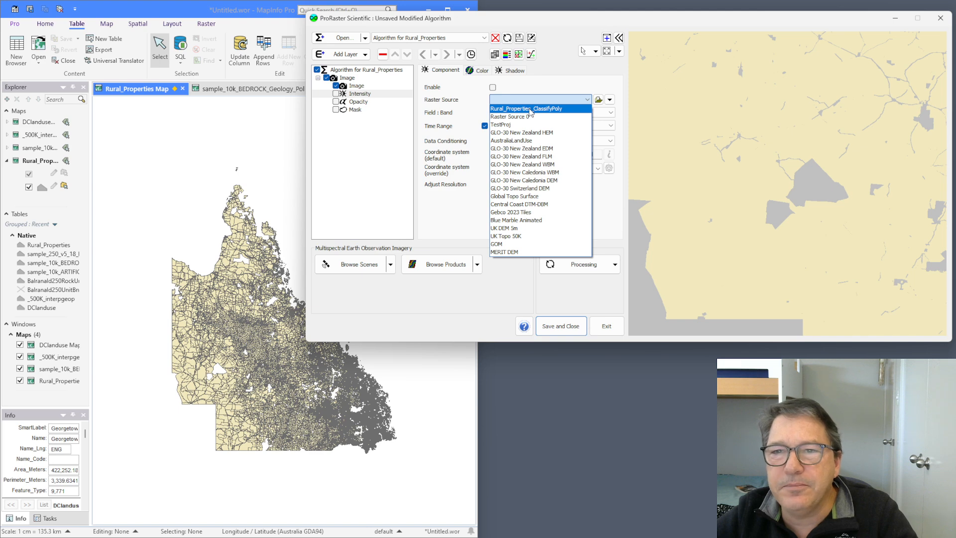
{"action": "left_click", "coordinate": [530, 110]}
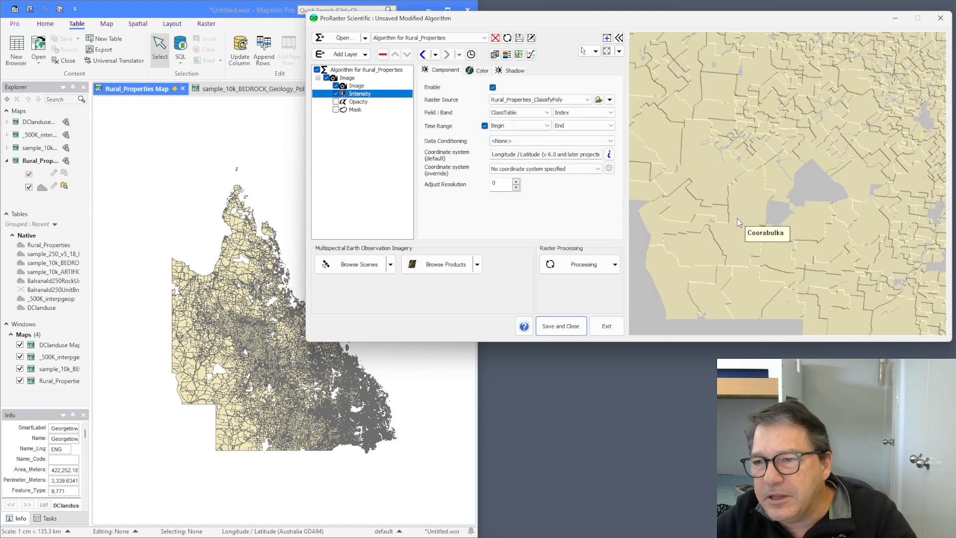
{"action": "scroll", "coordinate": [739, 216], "scroll_direction": "up", "scroll_amount": 2}
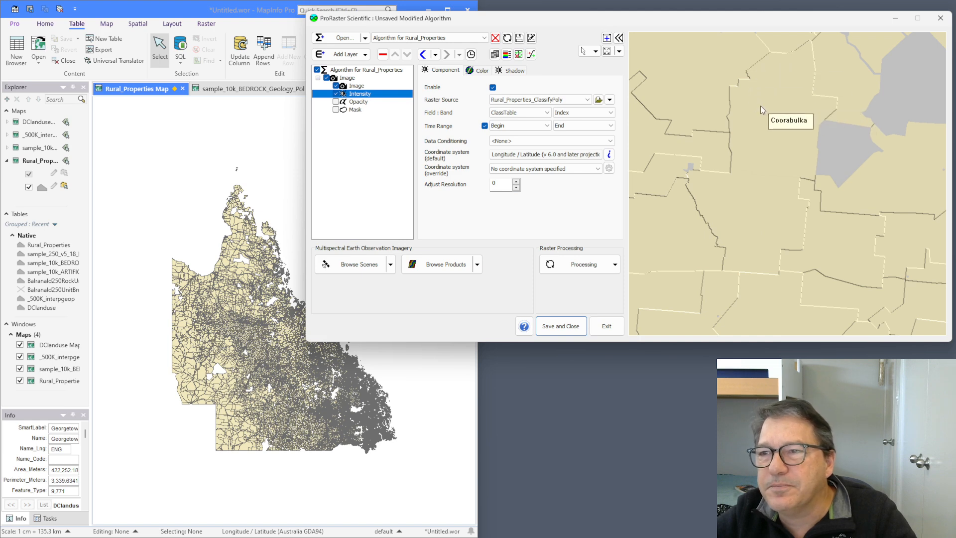
{"action": "left_click_drag", "start_coordinate": [752, 142], "coordinate": [747, 193]}
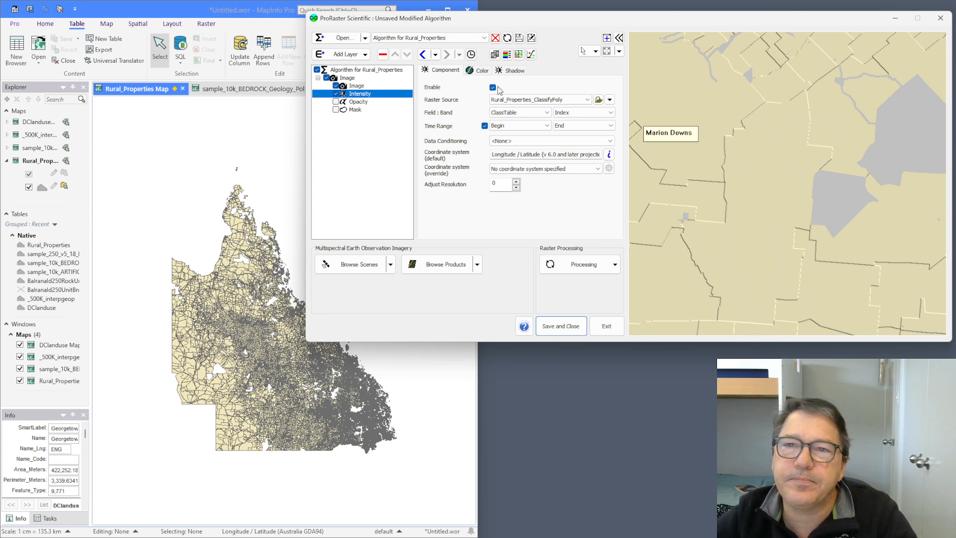
{"action": "left_click", "coordinate": [590, 273]}
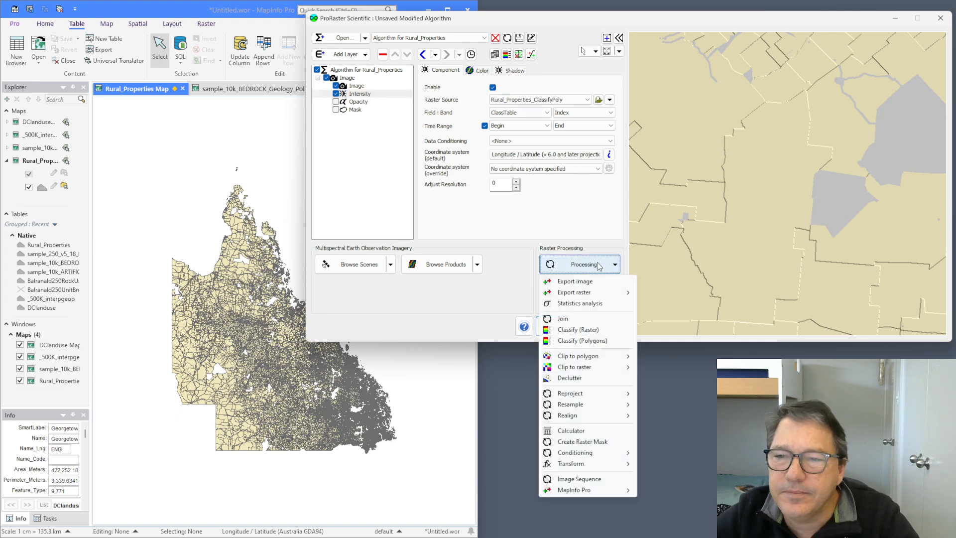
{"action": "left_click", "coordinate": [586, 345]}
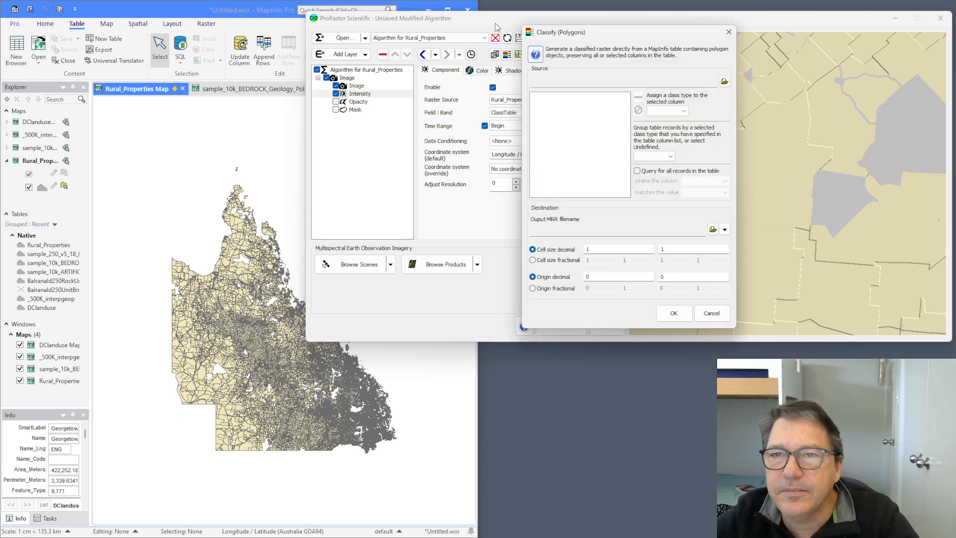
{"action": "left_click", "coordinate": [728, 32]}
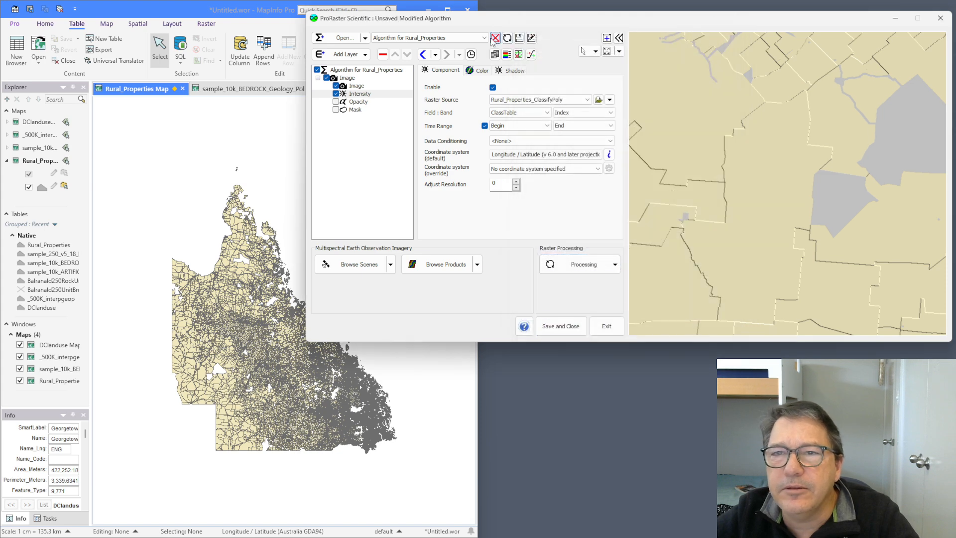
Discard the current algorithm without saving and load Rural_Properties.tab into a new Classify (Polygons) operation.
{"action": "left_click", "coordinate": [494, 38]}
{"action": "left_click", "coordinate": [655, 204]}
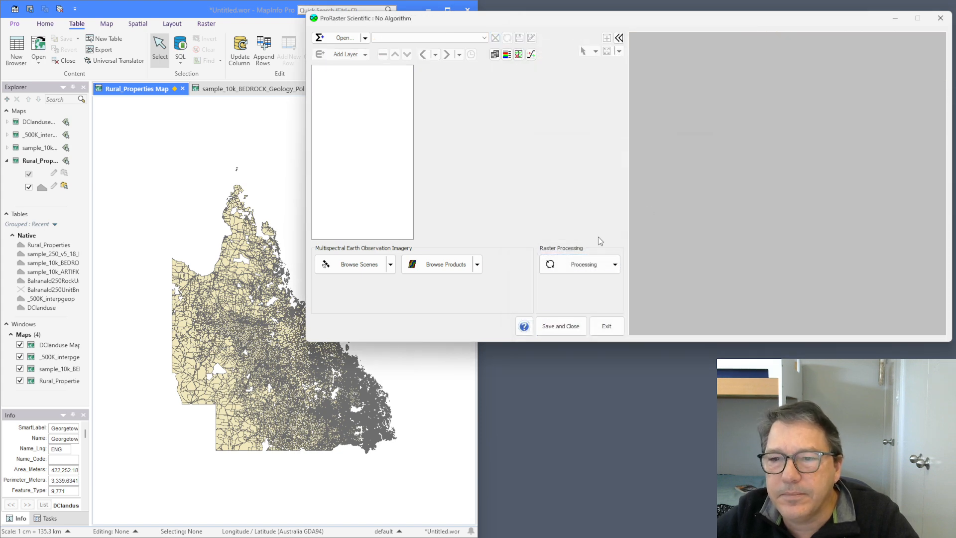
{"action": "left_click", "coordinate": [586, 266]}
{"action": "left_click", "coordinate": [580, 340]}
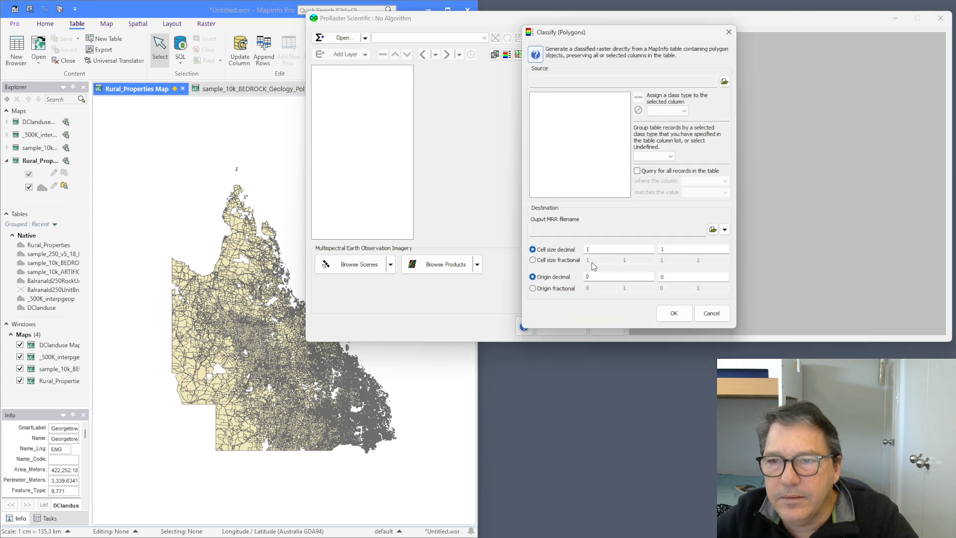
{"action": "left_click", "coordinate": [725, 81]}
{"action": "double_click", "coordinate": [630, 132]}
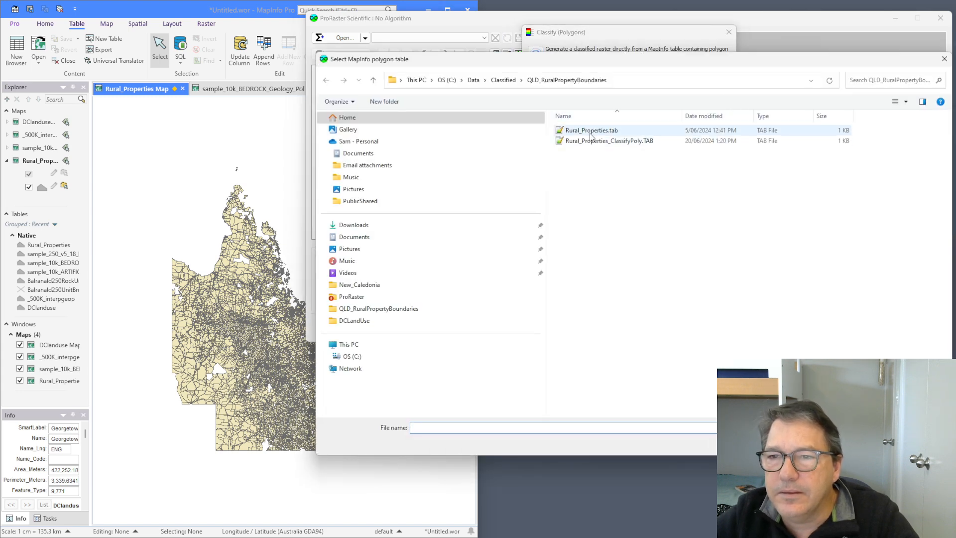
{"action": "left_click_drag", "start_coordinate": [643, 39], "coordinate": [578, 64]}
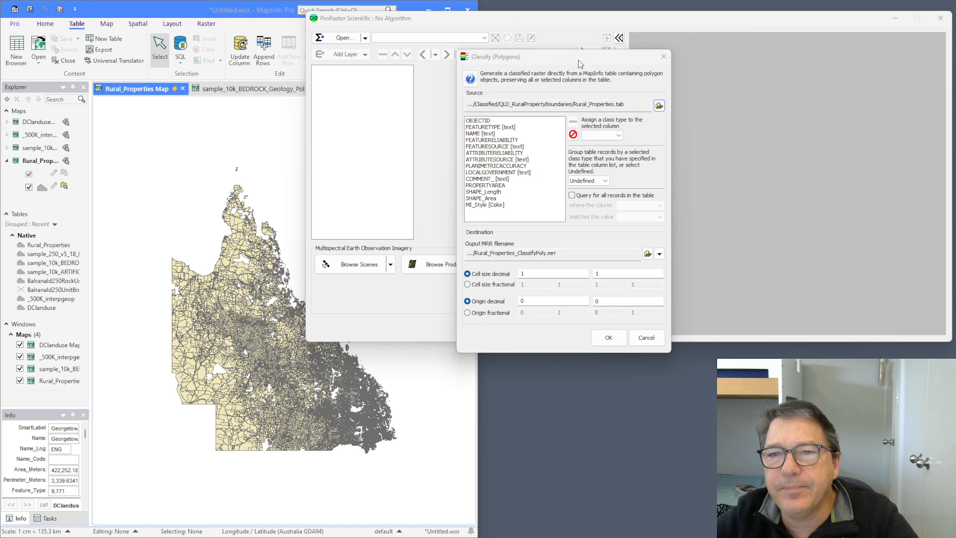
Assign the Label class type to the NAME column.
{"action": "left_click", "coordinate": [486, 134]}
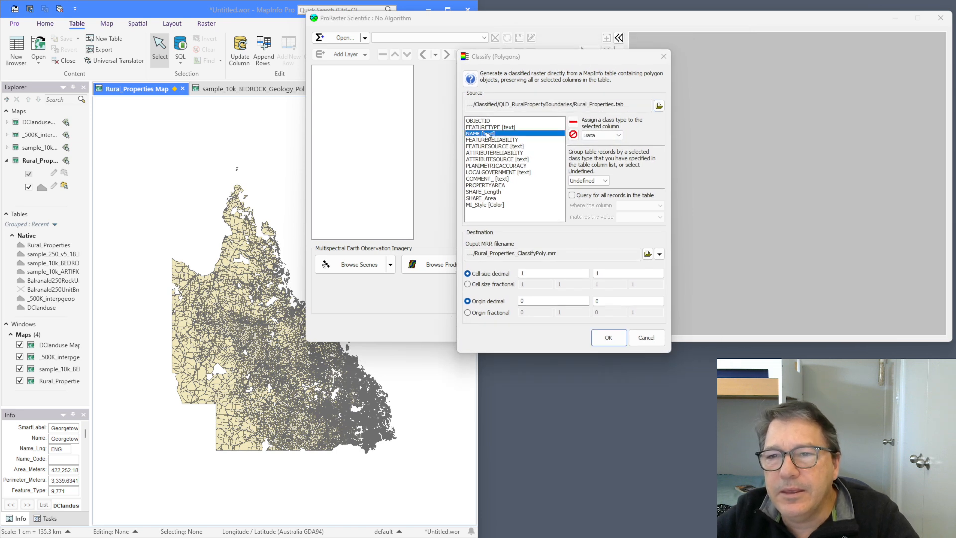
{"action": "left_click", "coordinate": [613, 137]}
{"action": "left_click", "coordinate": [599, 164]}
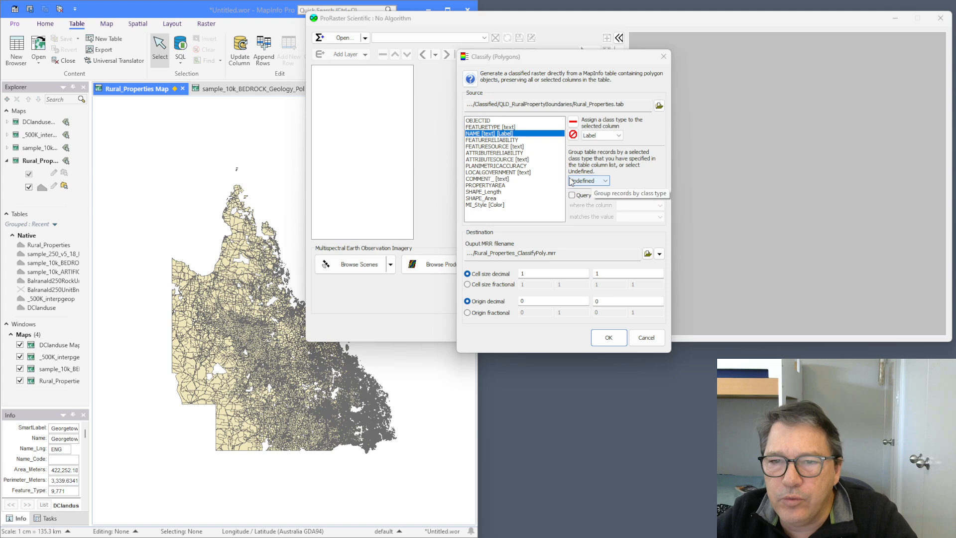
Assign the Value class type to the LOCALGOVERNMENT column and group the table records by Value.
{"action": "left_click", "coordinate": [491, 172]}
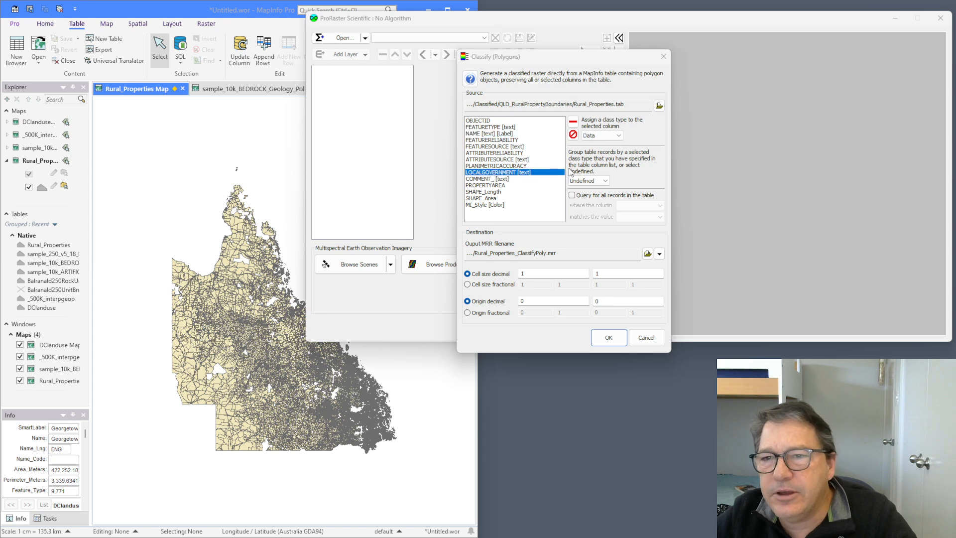
{"action": "left_click", "coordinate": [618, 135]}
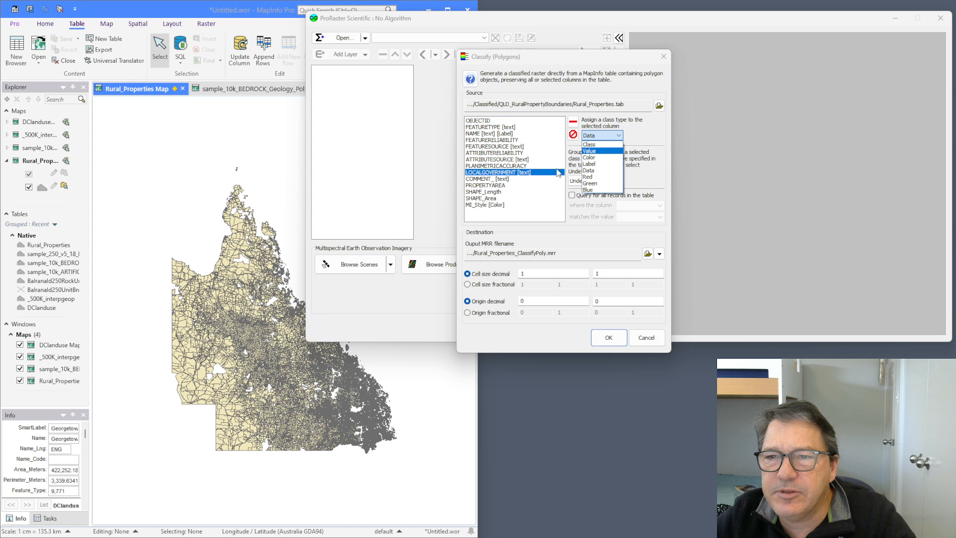
{"action": "left_click", "coordinate": [597, 151]}
{"action": "left_click", "coordinate": [605, 181]}
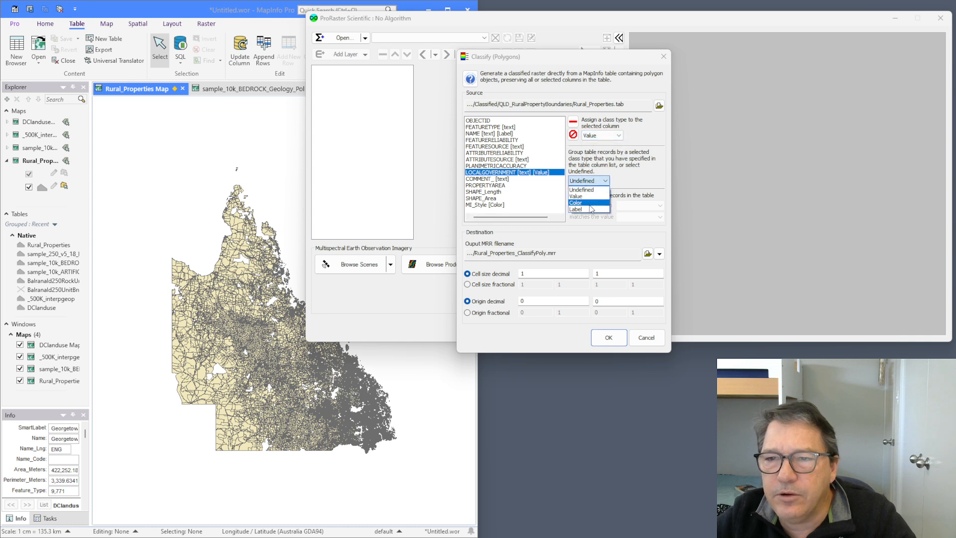
{"action": "left_click", "coordinate": [587, 193]}
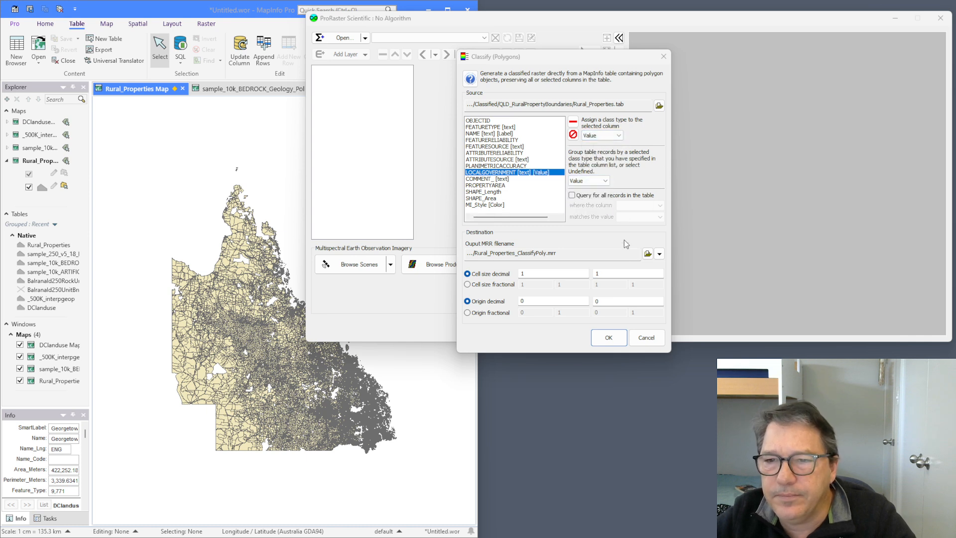
Set a fractional cell size of 1/1200 in both directions for the value-grouped raster.
{"action": "left_click", "coordinate": [506, 285]}
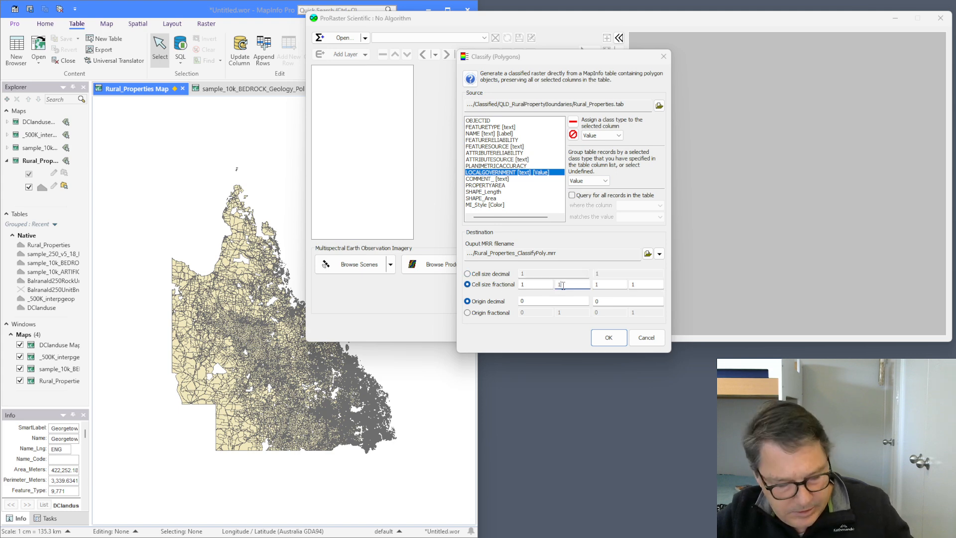
{"action": "type", "text": "00"}
{"action": "left_click", "coordinate": [601, 285]}
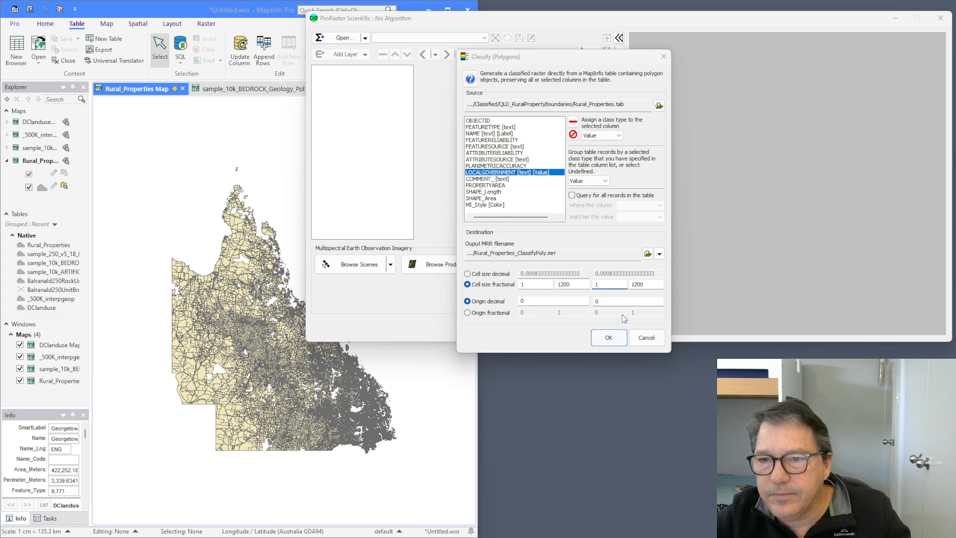
Generate the value-grouped classified raster and enable the image layer's Intensity component using Rural_Properties_ClassifyPoly as the raster source.
{"action": "left_click", "coordinate": [613, 338]}
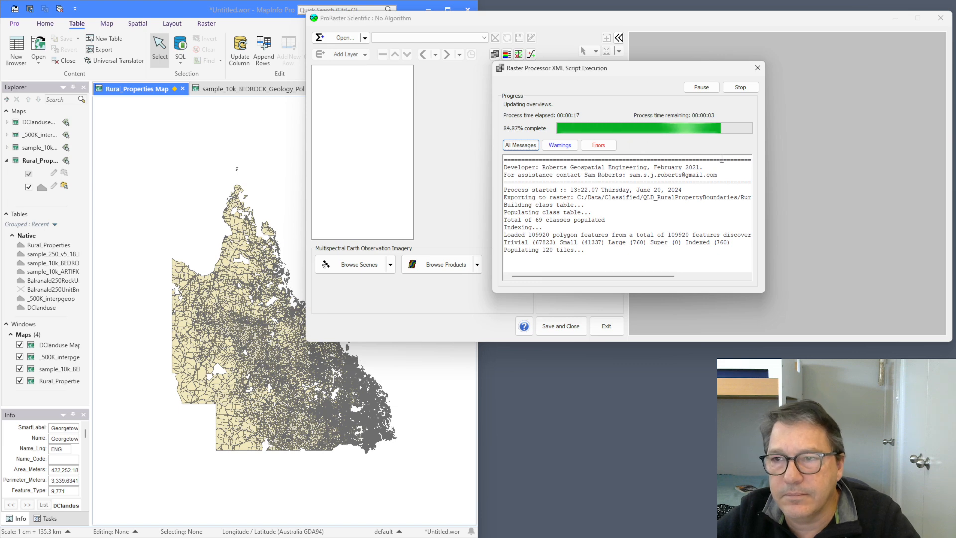
{"action": "left_click", "coordinate": [740, 87]}
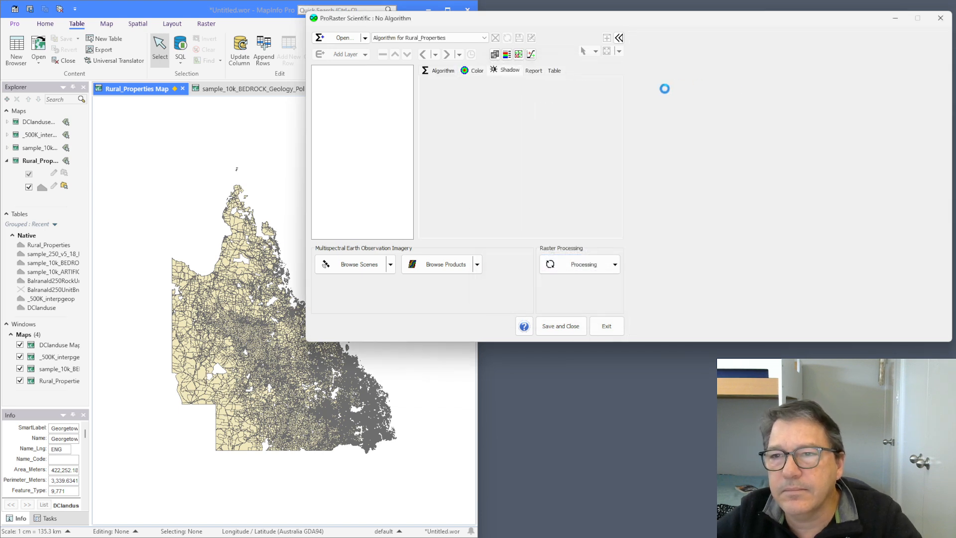
{"action": "left_click", "coordinate": [354, 94]}
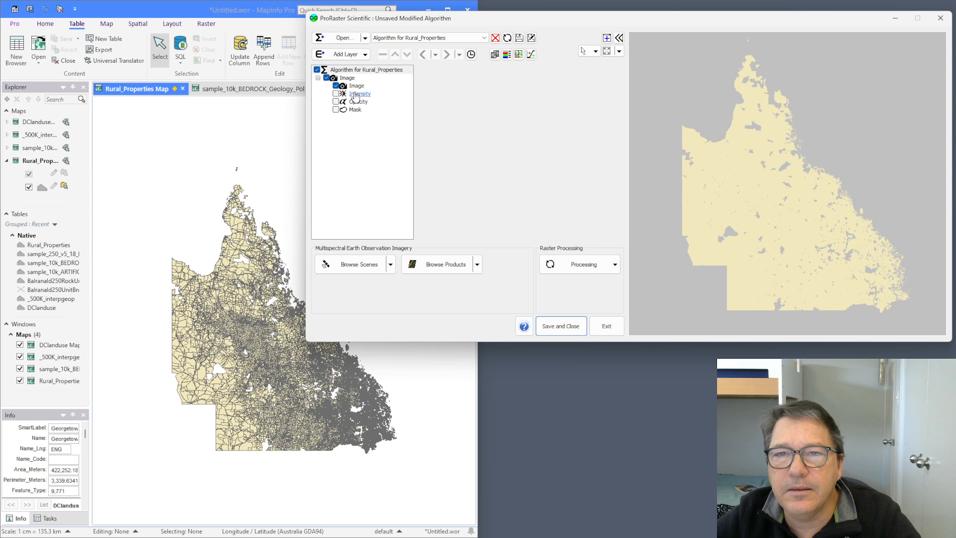
{"action": "left_click", "coordinate": [528, 100]}
{"action": "left_click", "coordinate": [526, 109]}
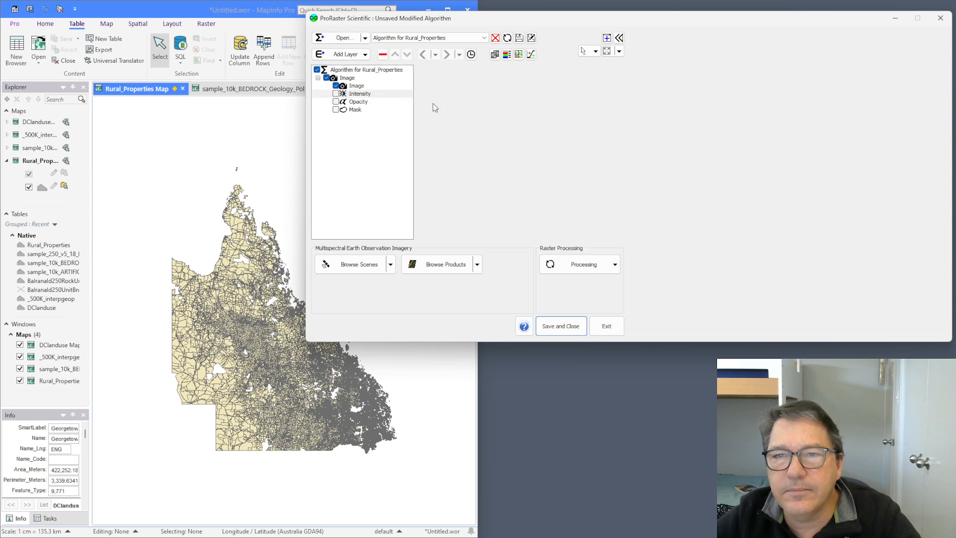
{"action": "left_click", "coordinate": [336, 94]}
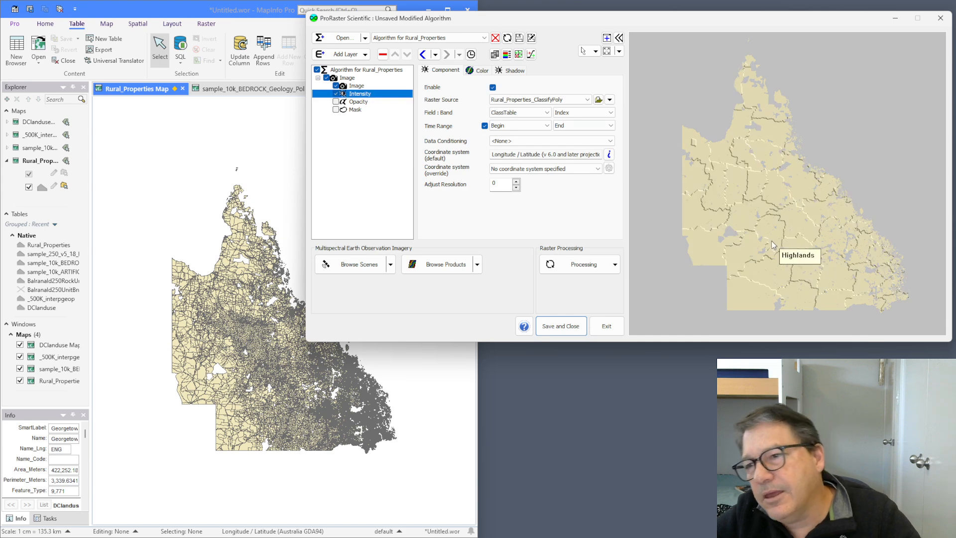
Examine the shaded local government boundaries and property labels across the value-grouped raster.
{"action": "scroll", "coordinate": [756, 225], "scroll_direction": "up", "scroll_amount": 3}
{"action": "left_click_drag", "start_coordinate": [742, 222], "coordinate": [816, 177]}
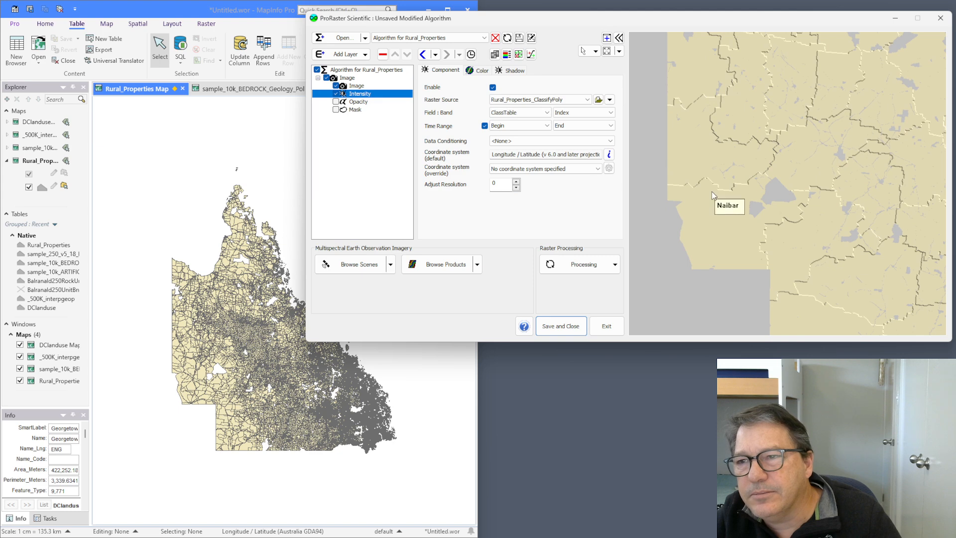
{"action": "left_click_drag", "start_coordinate": [736, 152], "coordinate": [724, 206]}
{"action": "mouse_move", "coordinate": [736, 150]}
{"action": "left_mouse_down"}
{"action": "mouse_move", "coordinate": [727, 201]}
{"action": "mouse_move", "coordinate": [757, 187]}
{"action": "mouse_move", "coordinate": [737, 154]}
{"action": "left_mouse_up"}
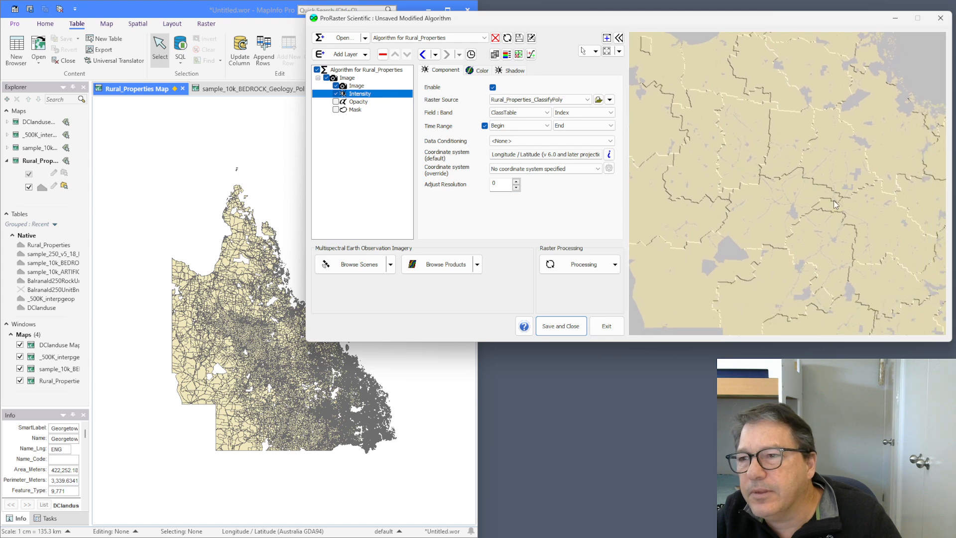
{"action": "left_click_drag", "start_coordinate": [824, 234], "coordinate": [787, 171]}
{"action": "left_click_drag", "start_coordinate": [780, 283], "coordinate": [768, 197]}
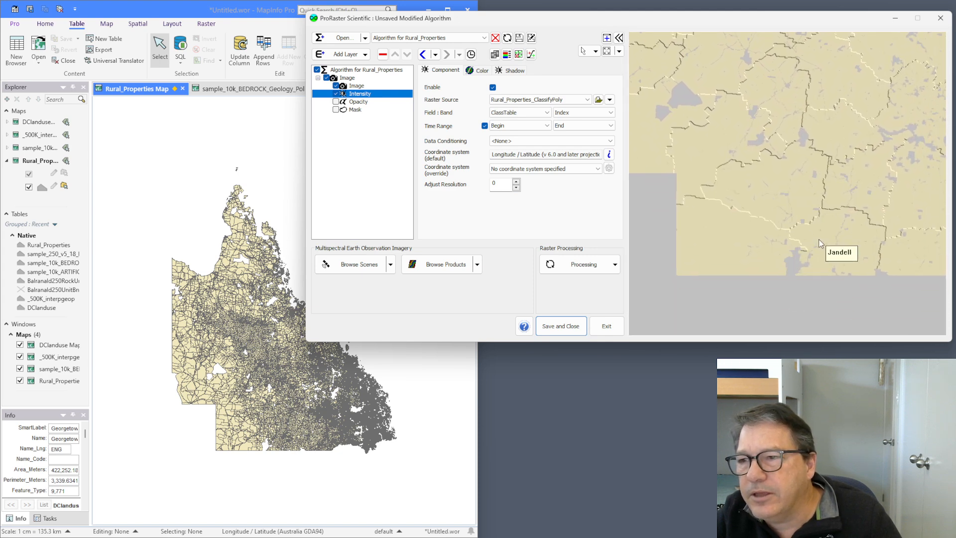
{"action": "left_click_drag", "start_coordinate": [837, 238], "coordinate": [784, 259]}
{"action": "left_click_drag", "start_coordinate": [875, 220], "coordinate": [849, 276]}
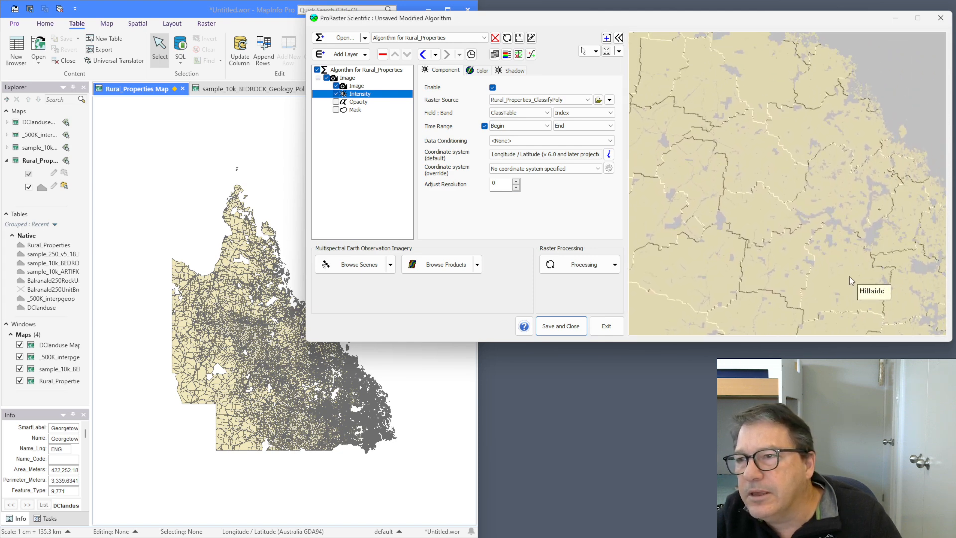
{"action": "left_click_drag", "start_coordinate": [736, 166], "coordinate": [778, 190]}
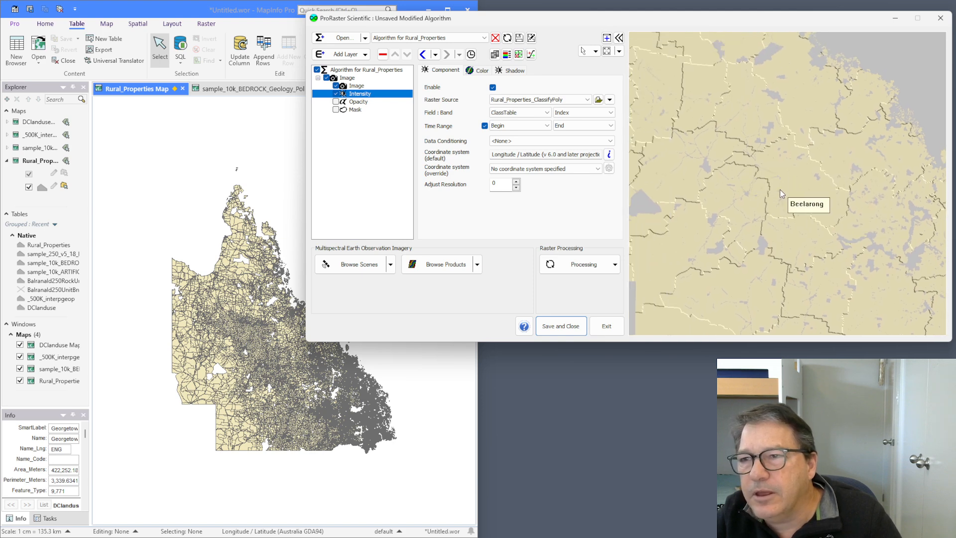
{"action": "left_click_drag", "start_coordinate": [751, 117], "coordinate": [775, 137]}
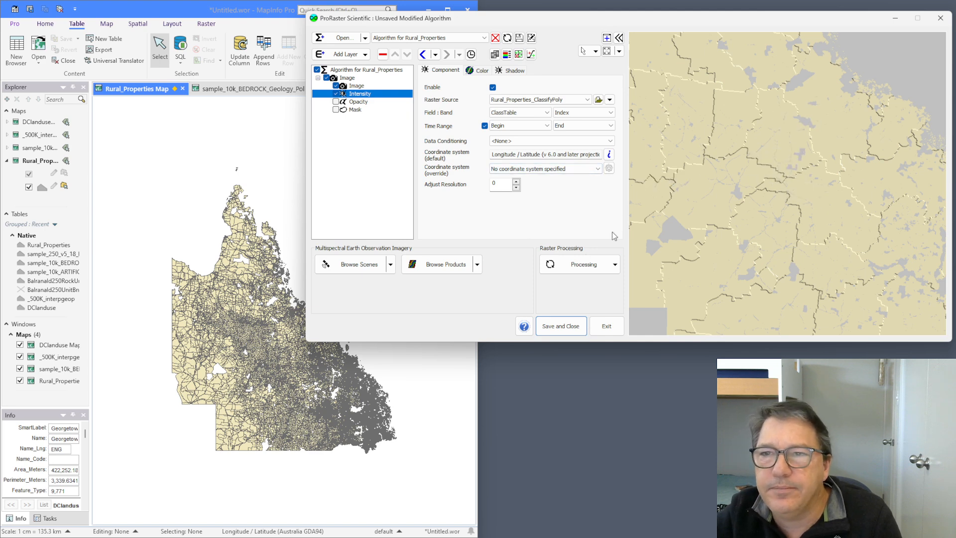
Discard the modified algorithm without saving and load Rural_Properties.tab into a new Classify (Polygons) operation.
{"action": "left_click", "coordinate": [496, 37]}
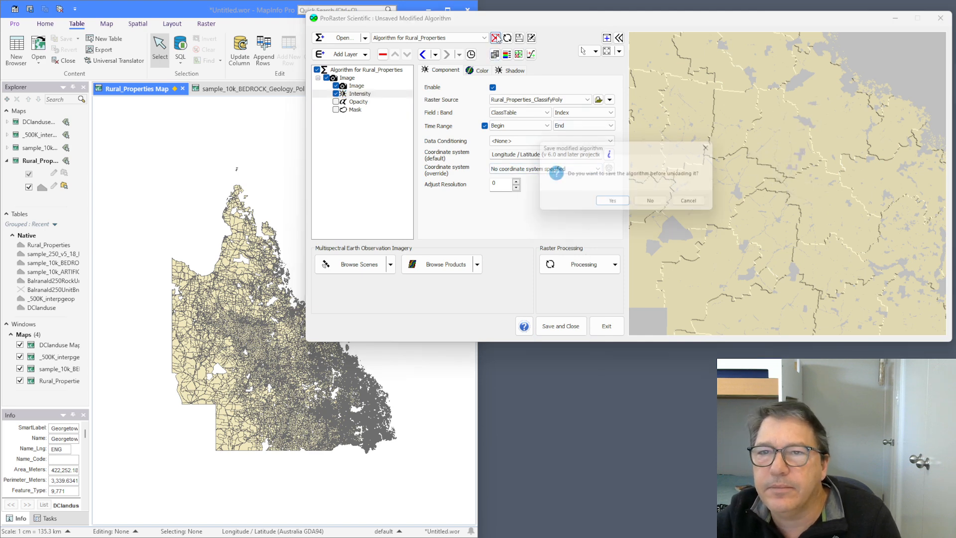
{"action": "left_click", "coordinate": [656, 205]}
{"action": "left_click", "coordinate": [608, 268]}
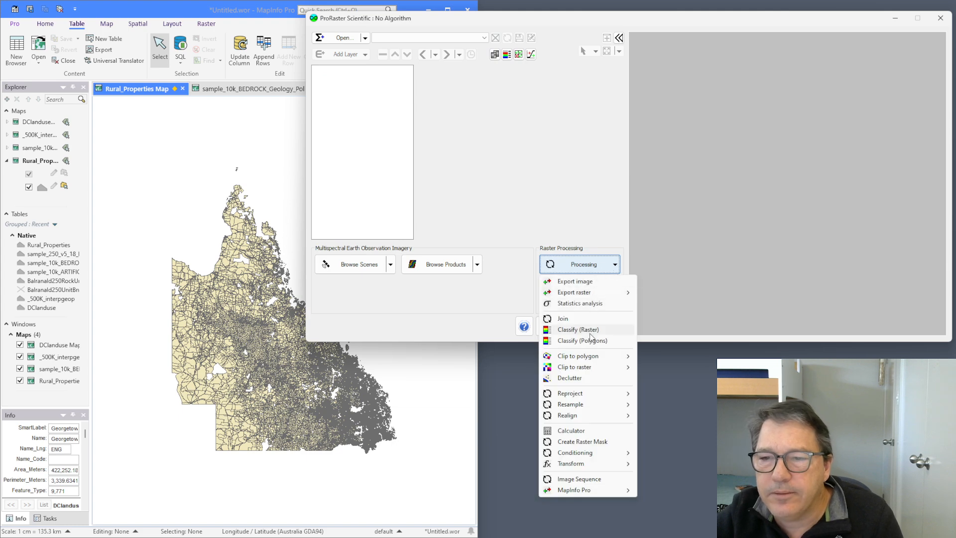
{"action": "left_click", "coordinate": [591, 339]}
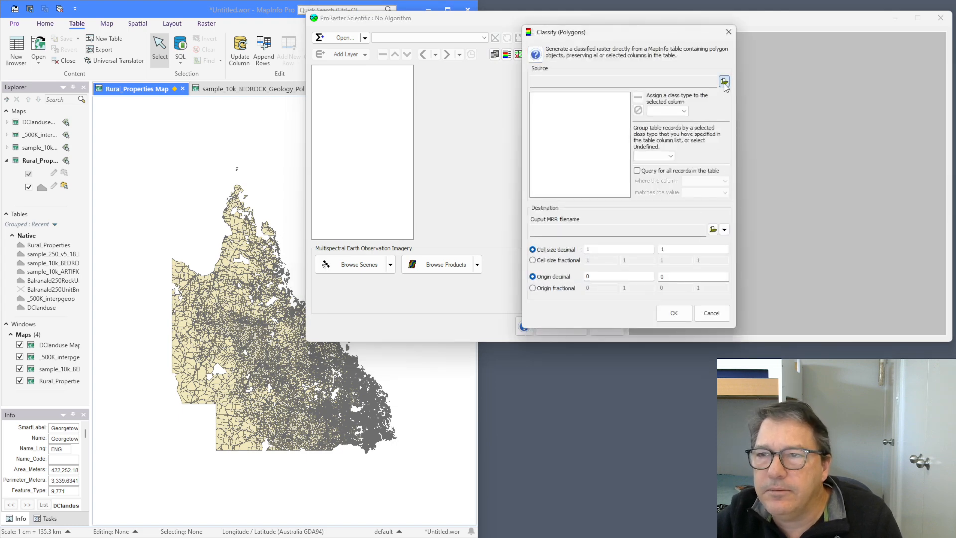
{"action": "left_click", "coordinate": [724, 82]}
{"action": "double_click", "coordinate": [605, 137]}
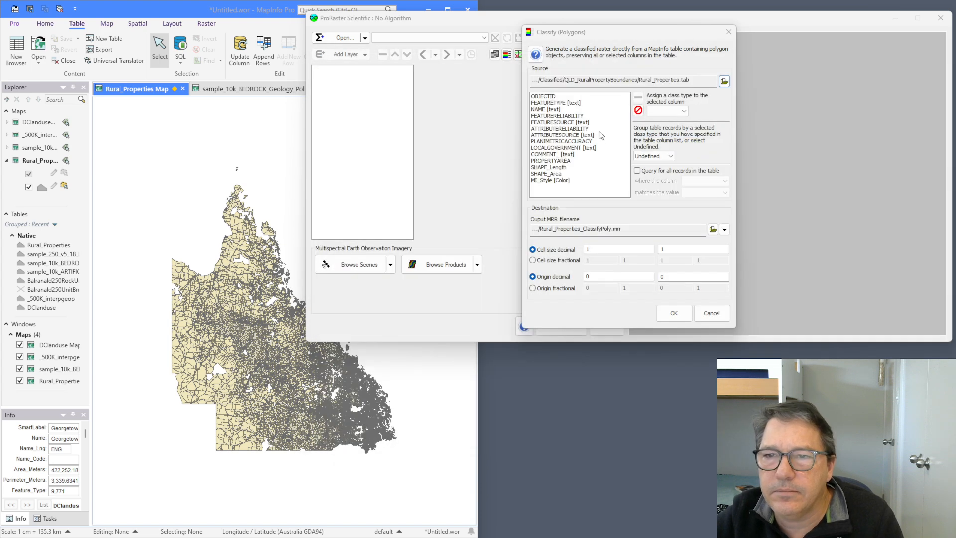
Assign the Label class type to the NAME column for the ungrouped classification.
{"action": "left_click", "coordinate": [549, 103]}
{"action": "left_click", "coordinate": [544, 110]}
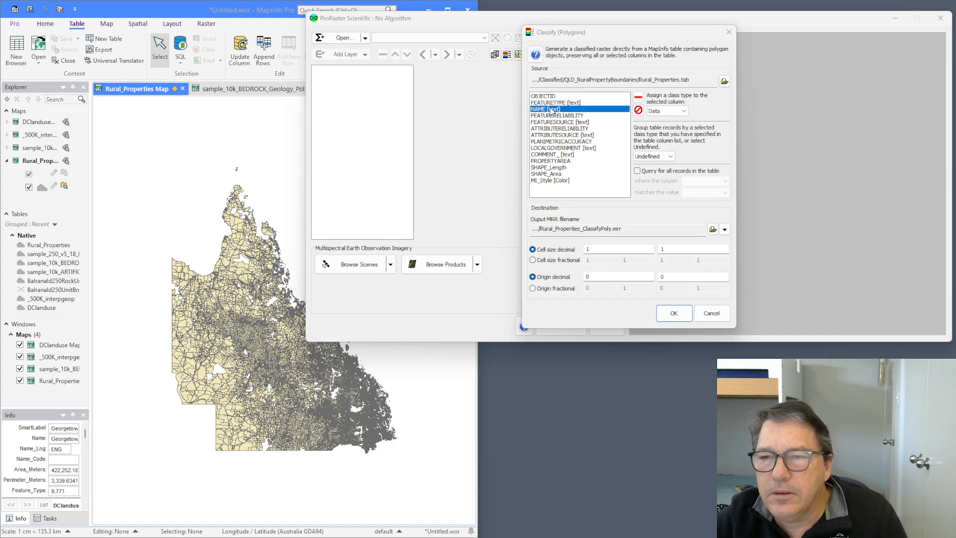
{"action": "left_click", "coordinate": [667, 110]}
{"action": "left_click", "coordinate": [662, 141]}
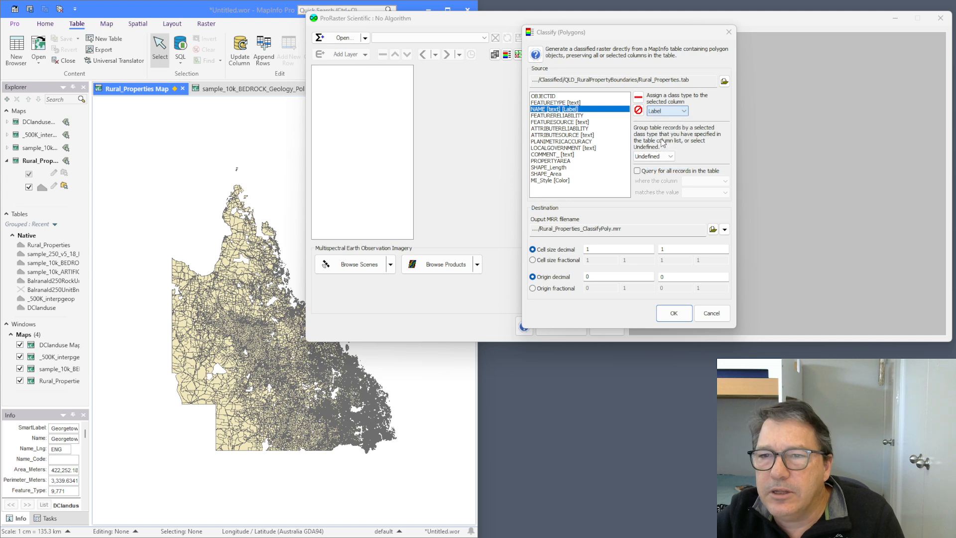
Enable the record query and restrict it to rows where LOCALGOVERNMENT matches Carpentaria Shire.
{"action": "left_click", "coordinate": [658, 173]}
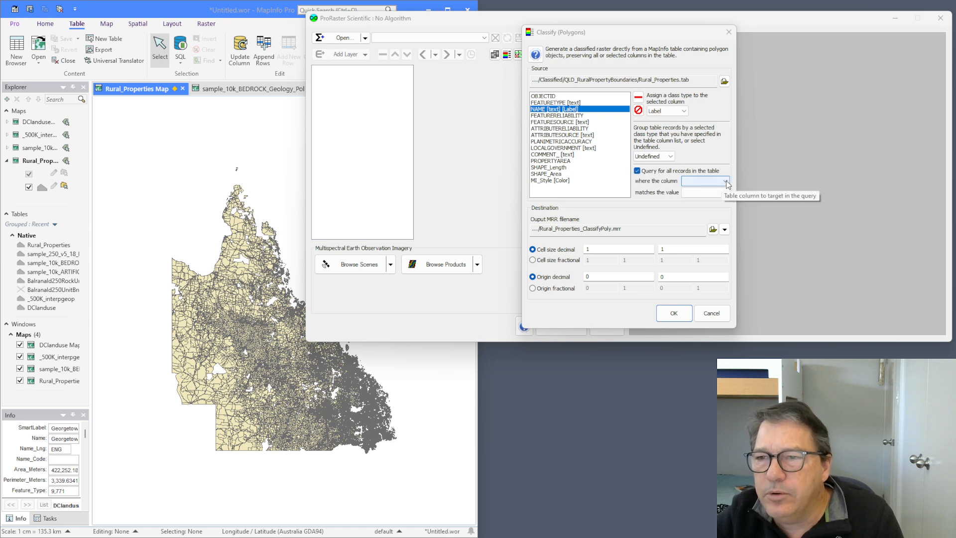
{"action": "left_click", "coordinate": [686, 181]}
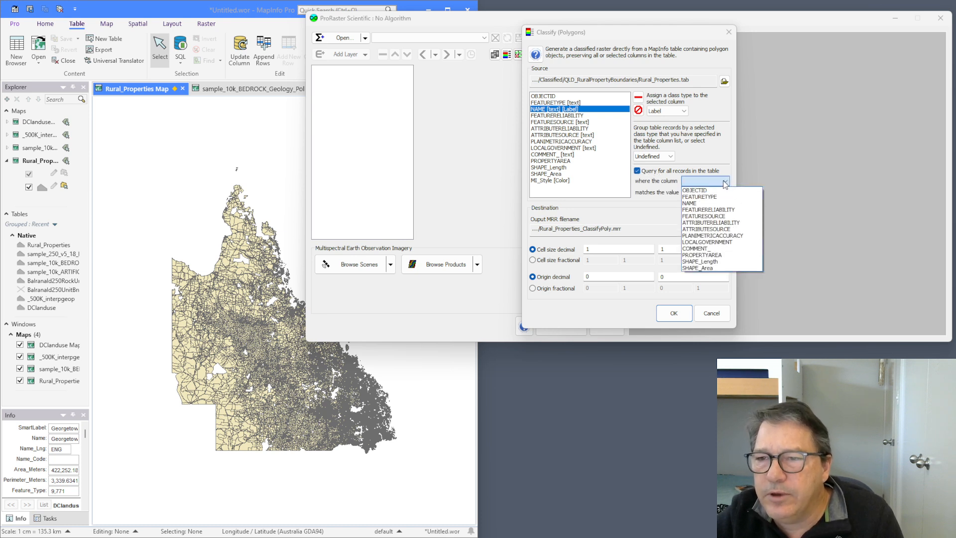
{"action": "left_click", "coordinate": [714, 242]}
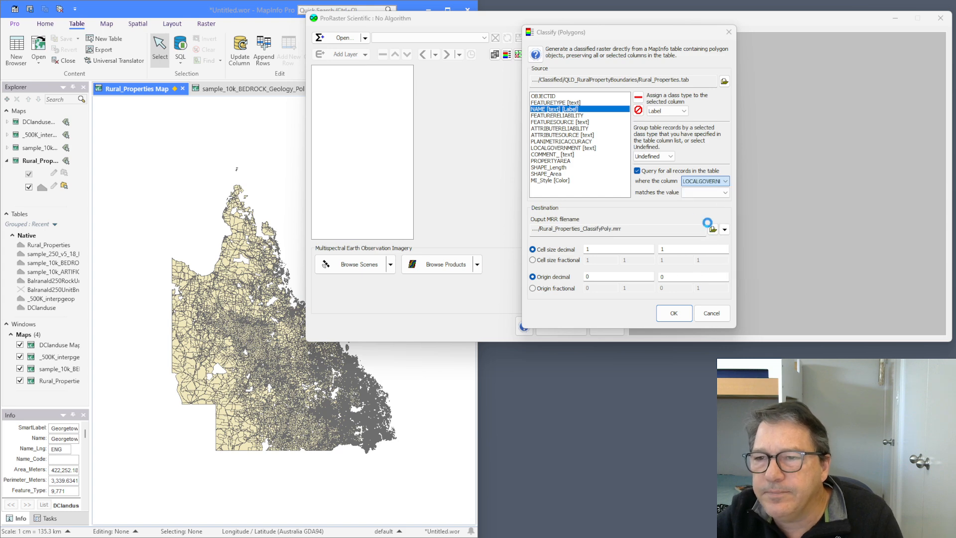
{"action": "left_click", "coordinate": [726, 193]}
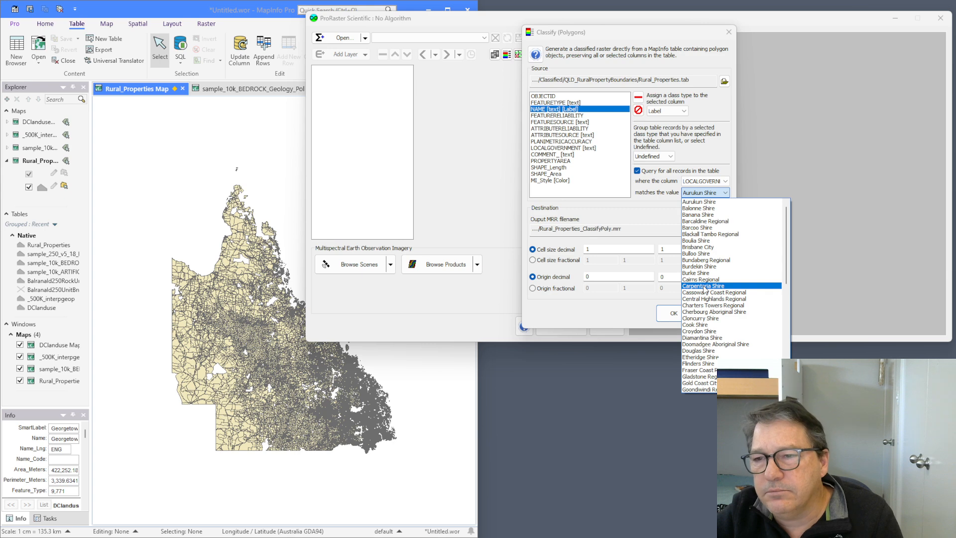
{"action": "left_click", "coordinate": [702, 286]}
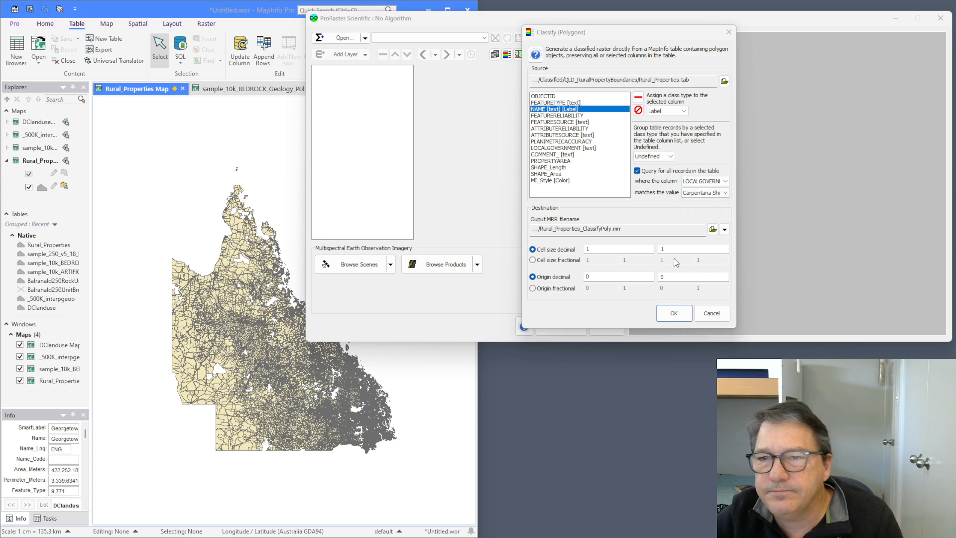
Set a fractional cell size of 1/1200 in both directions for the Carpentaria Shire raster.
{"action": "left_click", "coordinate": [569, 261]}
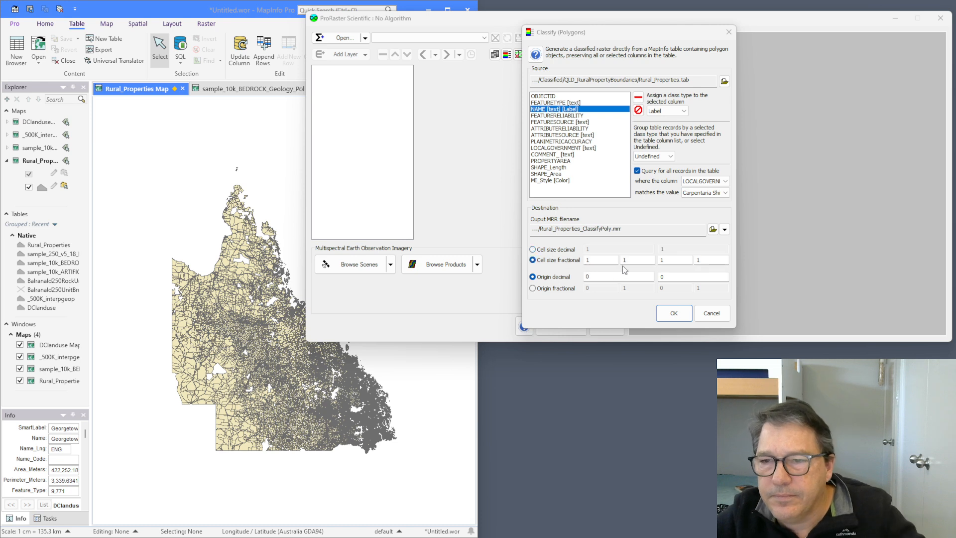
{"action": "left_click", "coordinate": [632, 261]}
{"action": "type", "text": "200"}
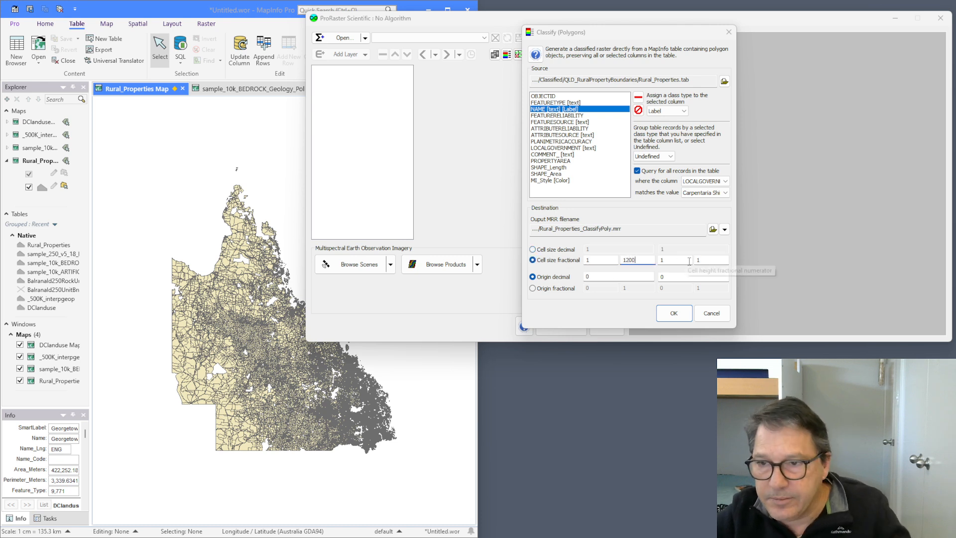
{"action": "key", "text": "Tab"}
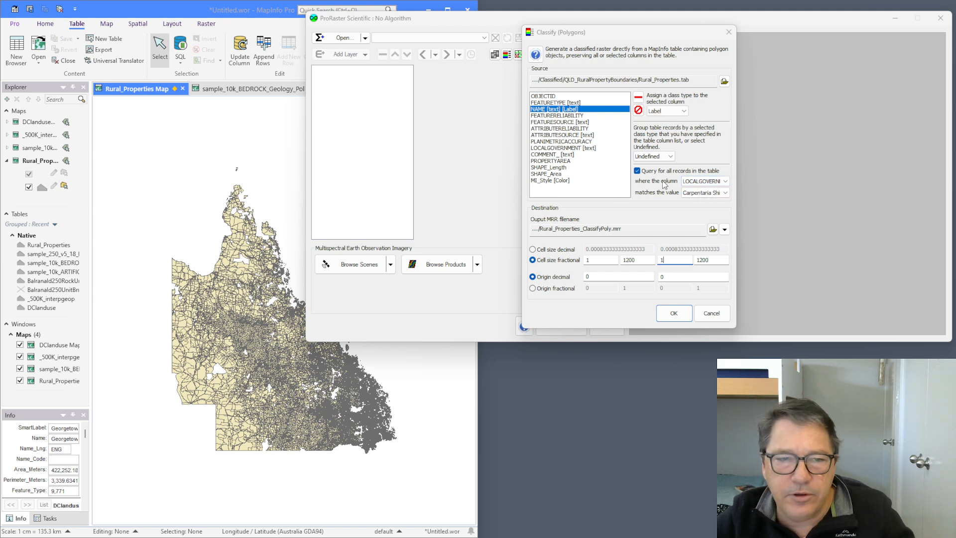
Generate the classified raster from the queried Carpentaria Shire records and dismiss the finished processing report.
{"action": "left_click", "coordinate": [709, 194]}
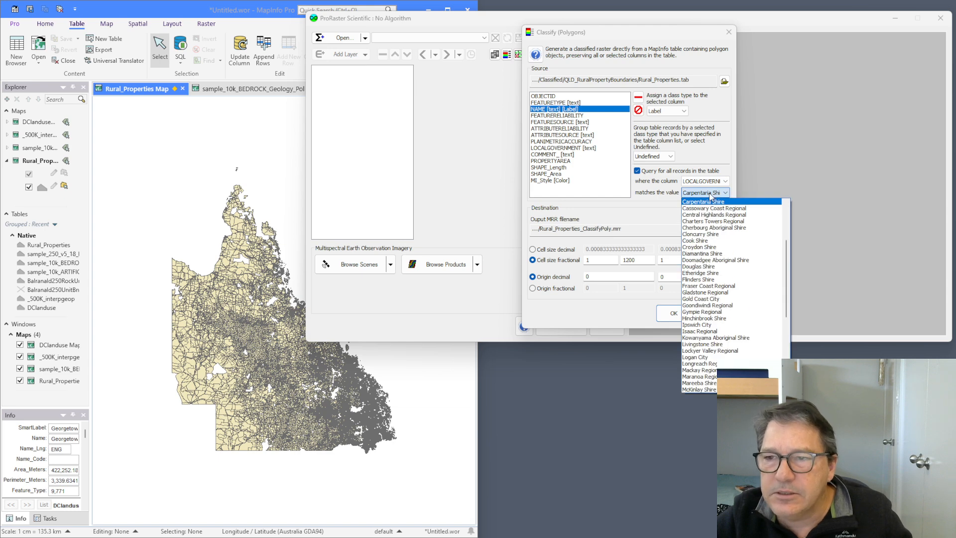
{"action": "left_click", "coordinate": [709, 194]}
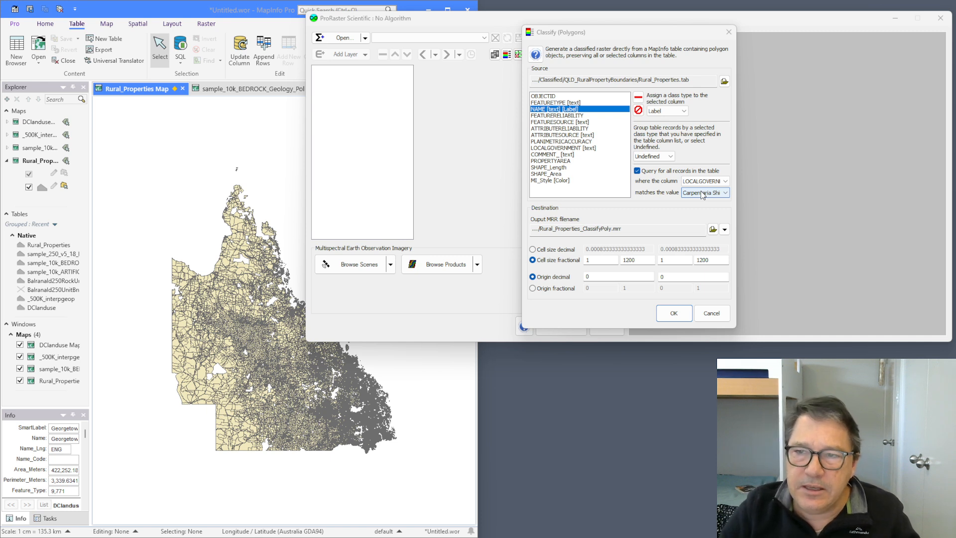
{"action": "double_click", "coordinate": [638, 258]}
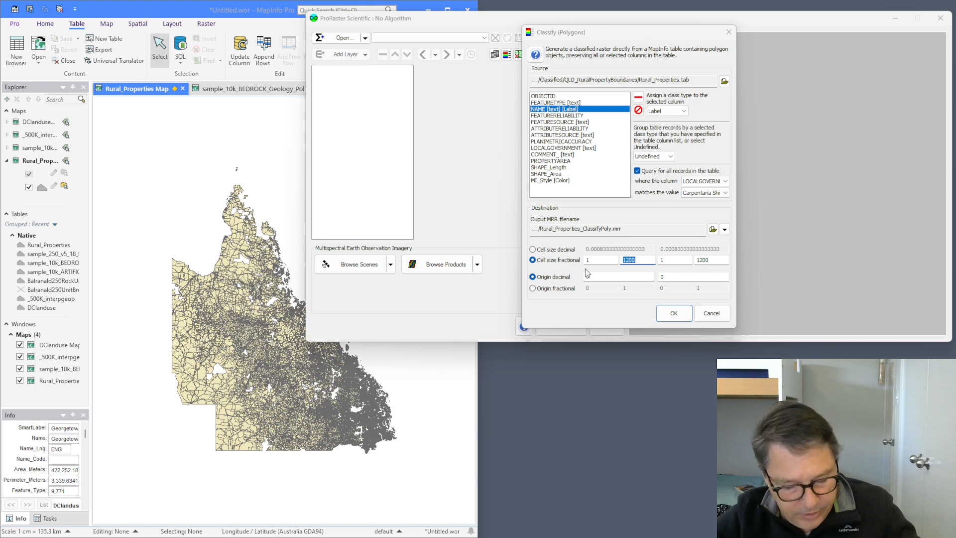
{"action": "left_click", "coordinate": [708, 259]}
{"action": "left_click", "coordinate": [675, 313]}
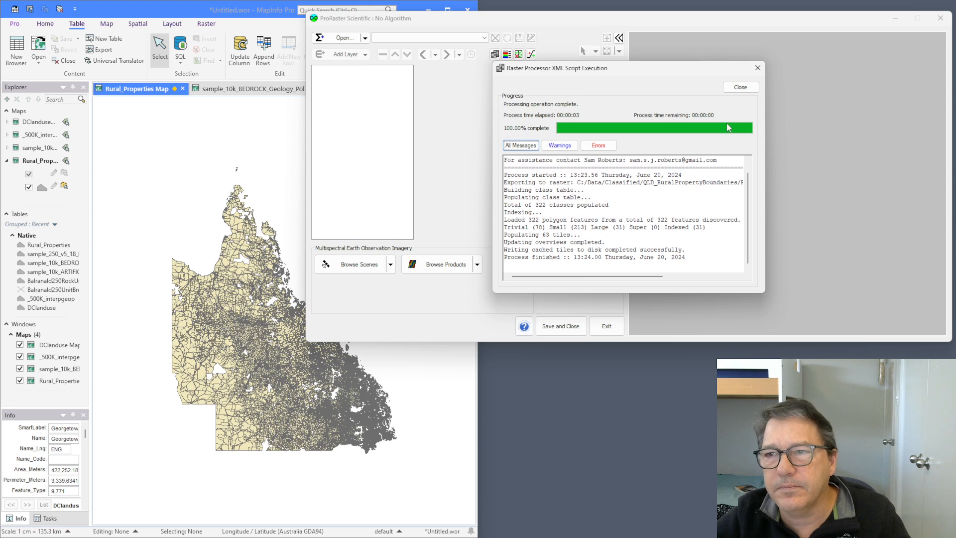
{"action": "left_click", "coordinate": [740, 87]}
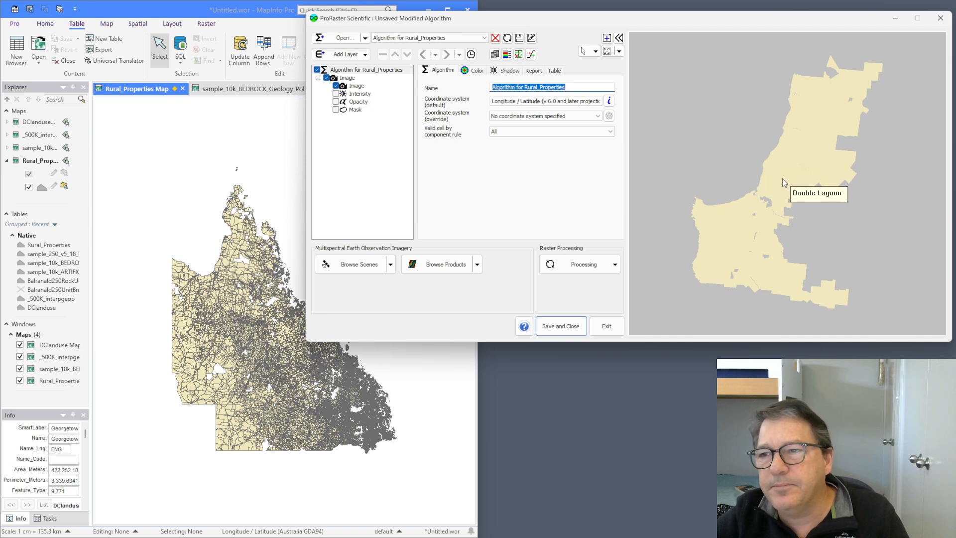
Enable the Intensity component on the Carpentaria Shire image layer with Rural_Properties_ClassifyPoly as its raster source.
{"action": "left_click", "coordinate": [359, 94]}
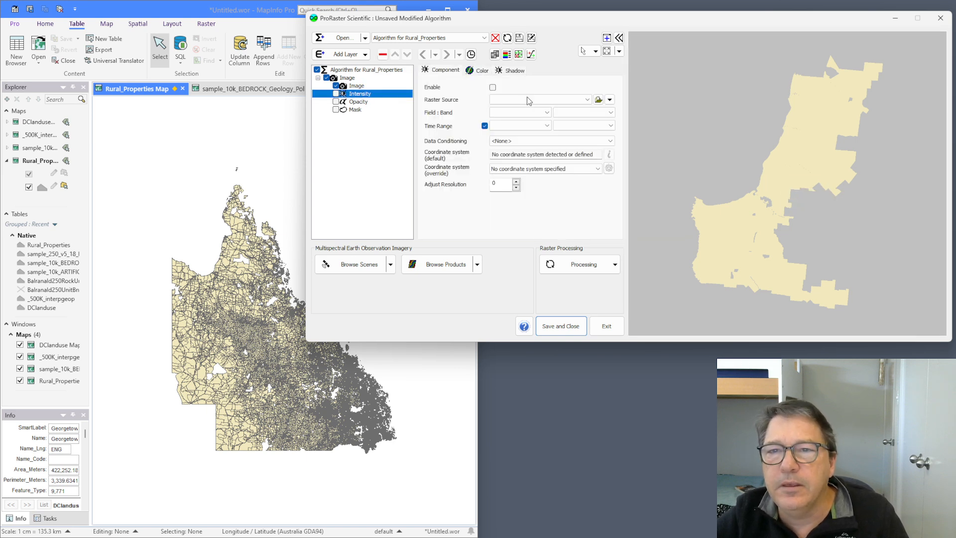
{"action": "left_click", "coordinate": [523, 100]}
{"action": "left_click", "coordinate": [345, 95]}
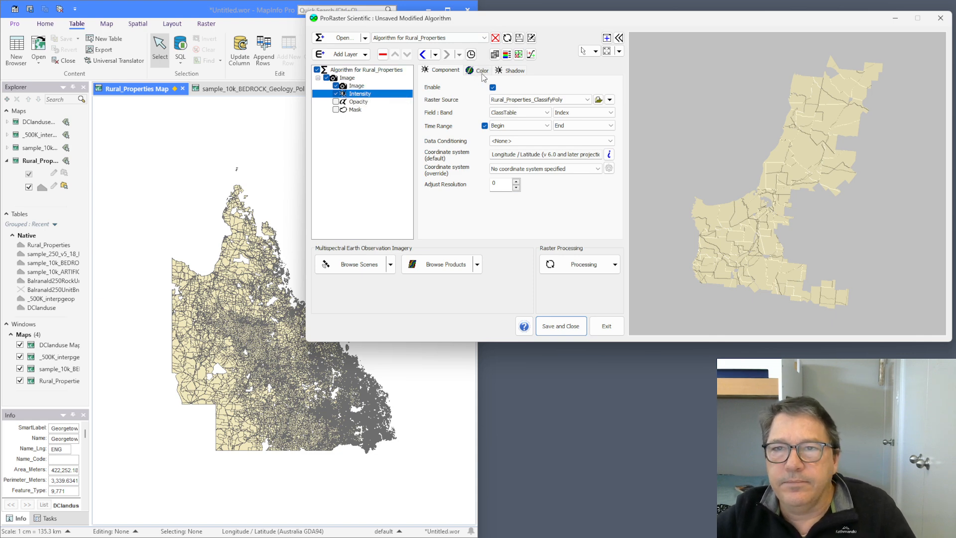
Add a LUT Color layer above the image layer in the Rural_Properties algorithm.
{"action": "left_click", "coordinate": [354, 72]}
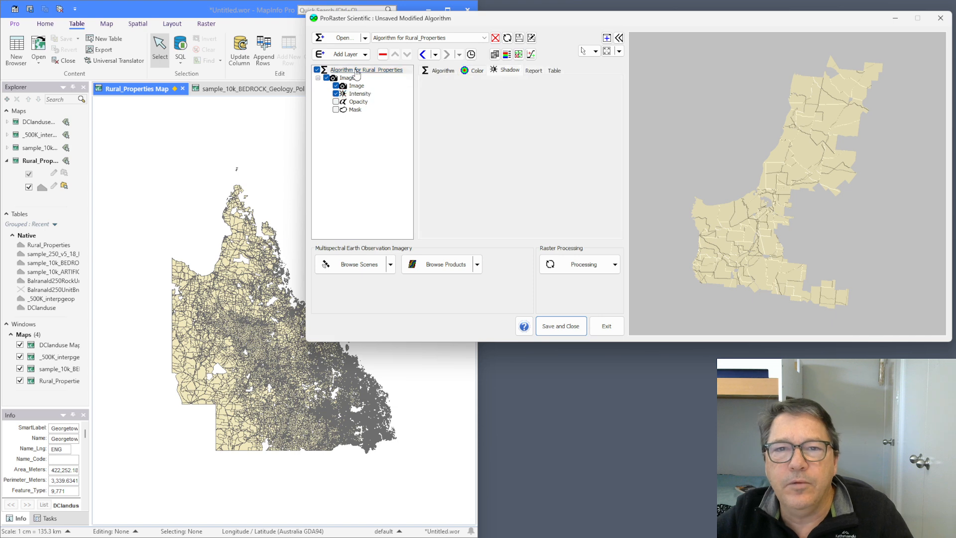
{"action": "left_click", "coordinate": [345, 53]}
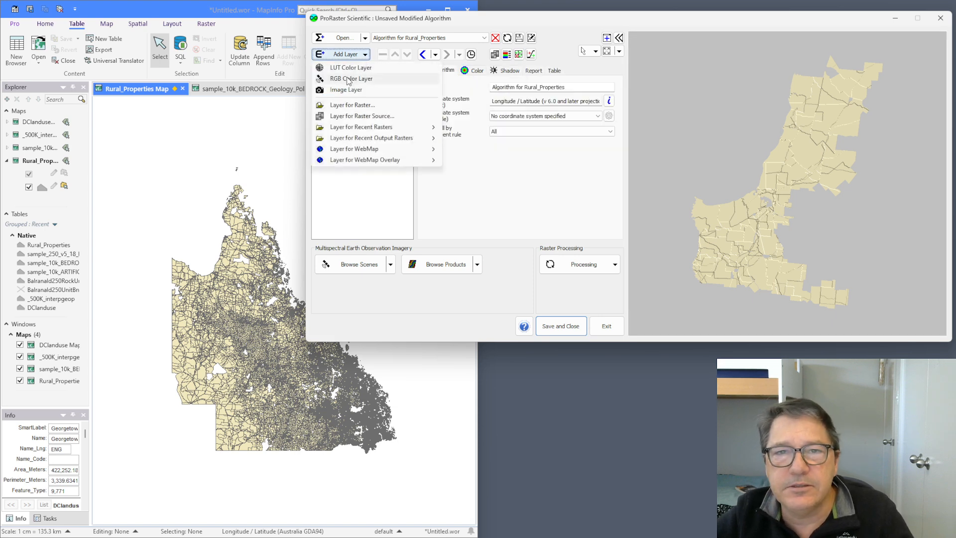
{"action": "left_click", "coordinate": [347, 89]}
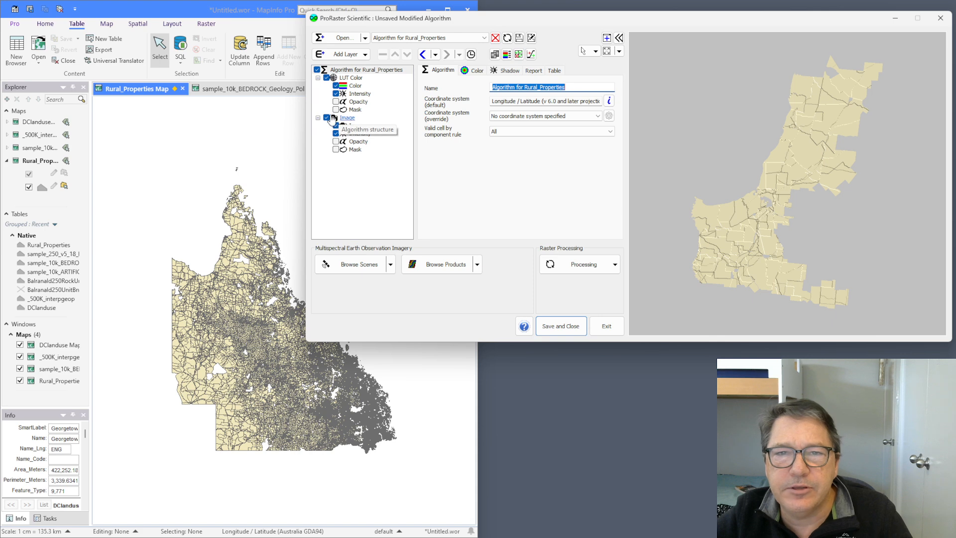
Assign Rural_Properties_ClassifyPoly as the raster source of the LUT layer's Color component and turn off the Image layer.
{"action": "left_click", "coordinate": [354, 86]}
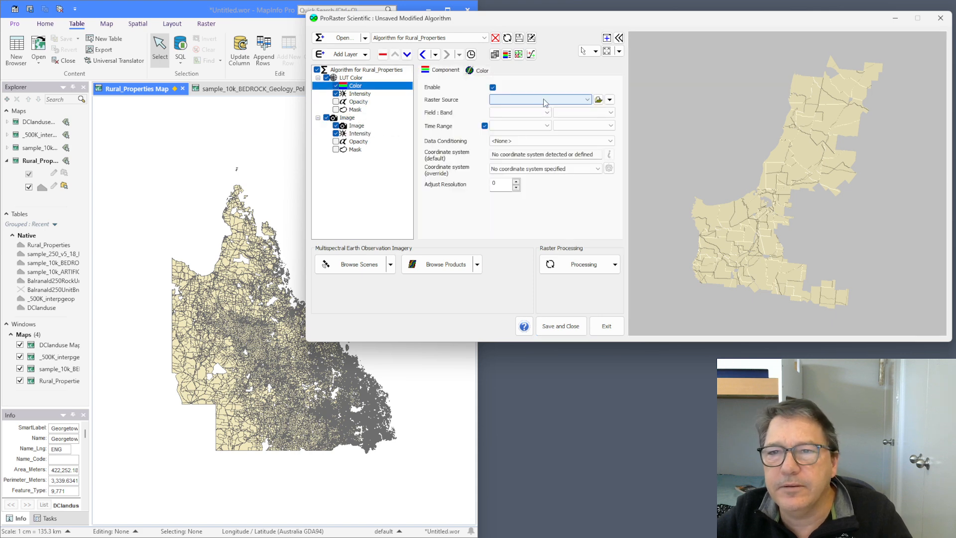
{"action": "left_click", "coordinate": [543, 100]}
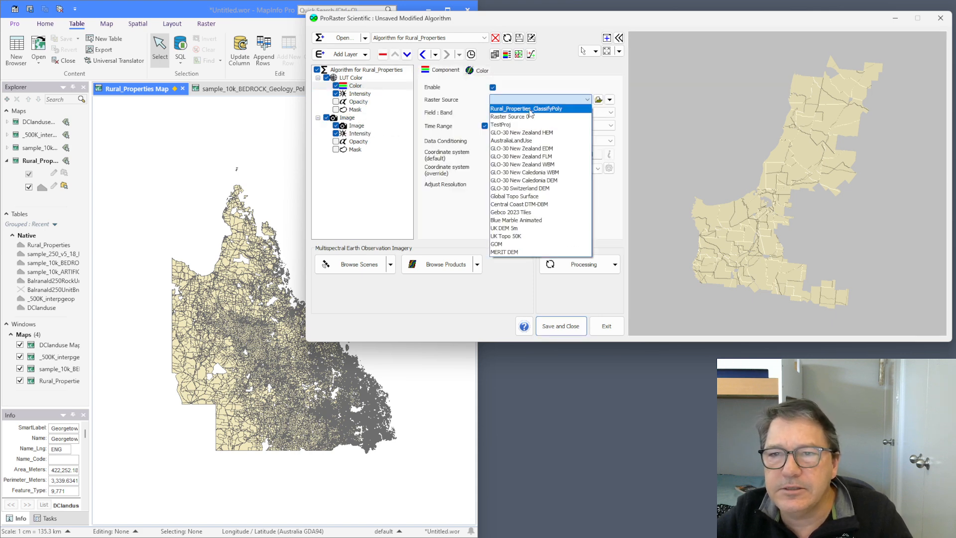
{"action": "left_click", "coordinate": [529, 109]}
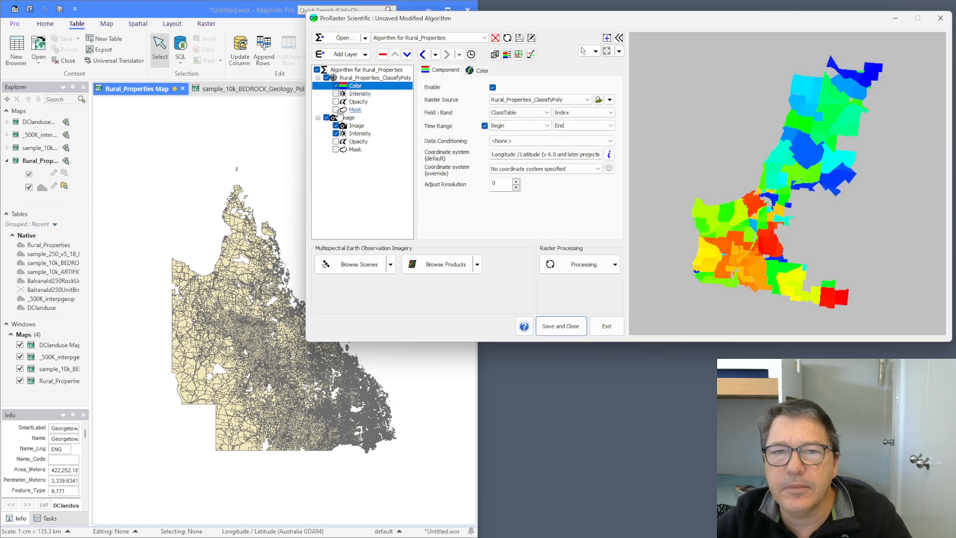
{"action": "left_click", "coordinate": [326, 118]}
Set the Color component's data transform type to No Transform, using Rotate Index with 16 colours.
{"action": "left_click", "coordinate": [478, 70]}
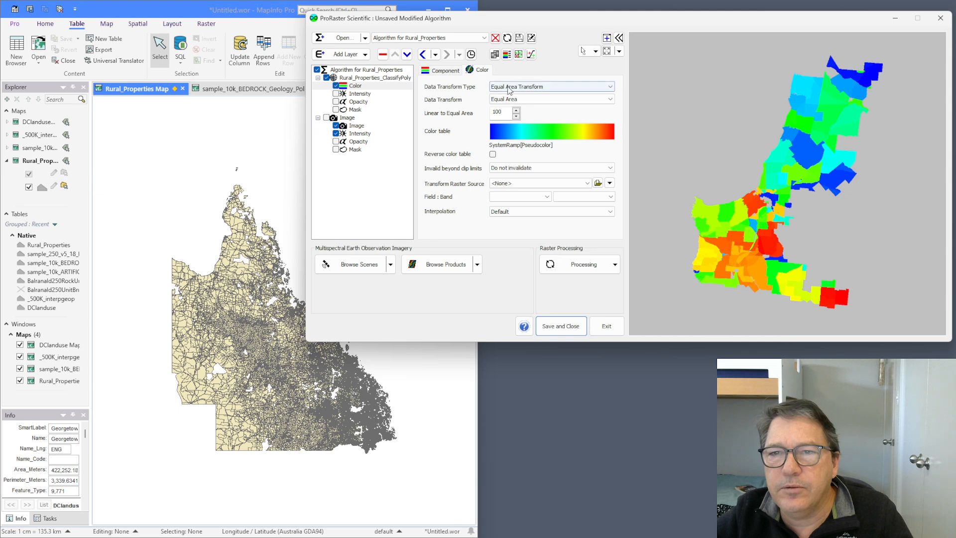
{"action": "left_click", "coordinate": [509, 88]}
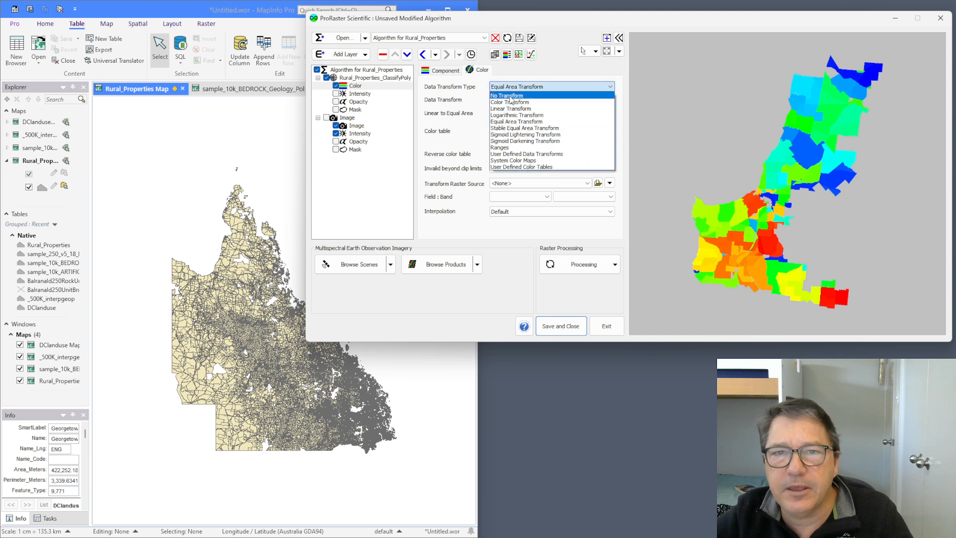
{"action": "left_click", "coordinate": [510, 96]}
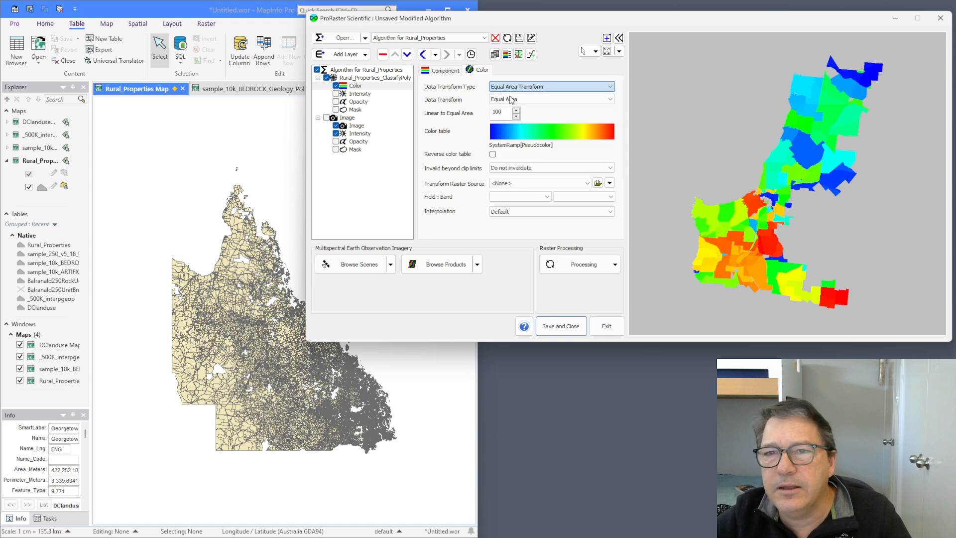
{"action": "left_click", "coordinate": [517, 100]}
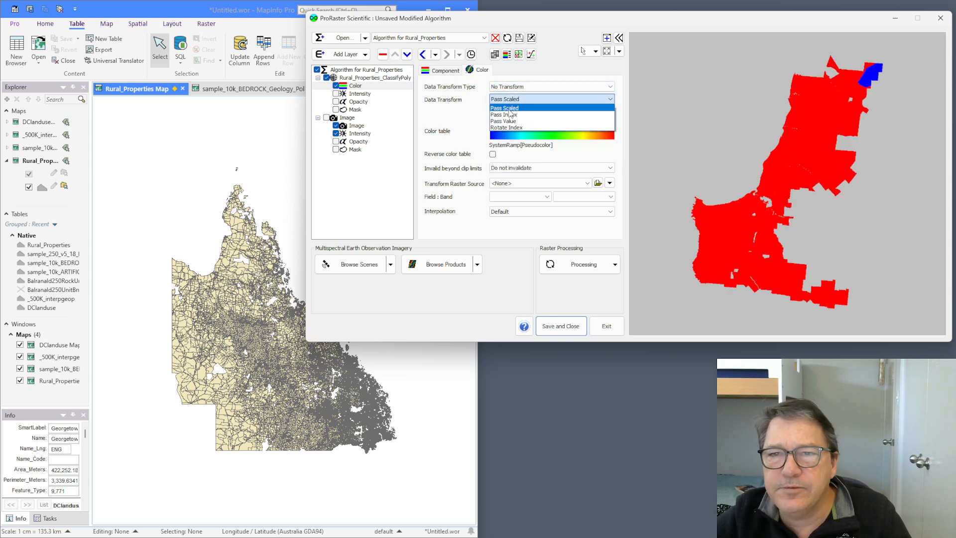
{"action": "left_click", "coordinate": [515, 127]}
{"action": "key", "text": "BackSpace"}
{"action": "type", "text": "16"}
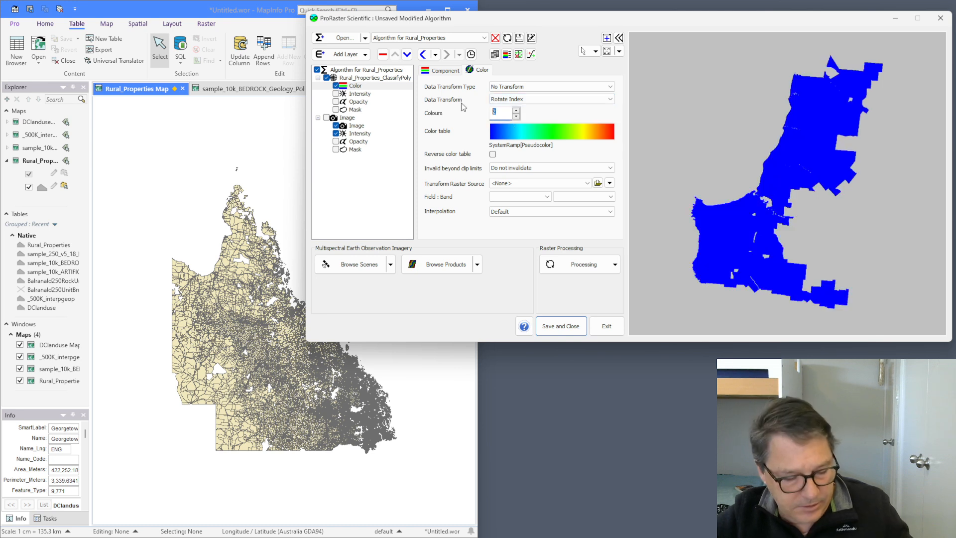
Apply the Pseudocolor16 color table to the LUT layer's Color component.
{"action": "left_click", "coordinate": [537, 127]}
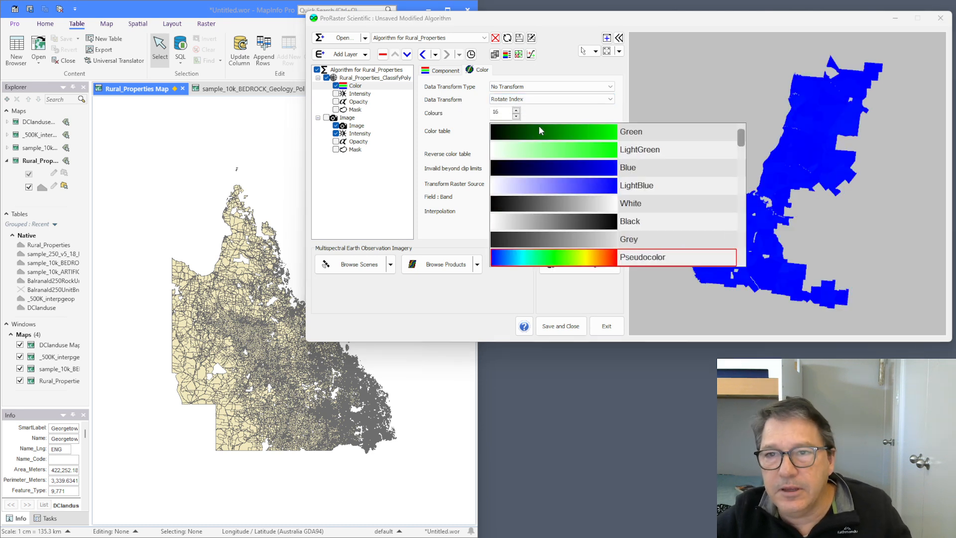
{"action": "left_click_drag", "start_coordinate": [742, 136], "coordinate": [734, 129]}
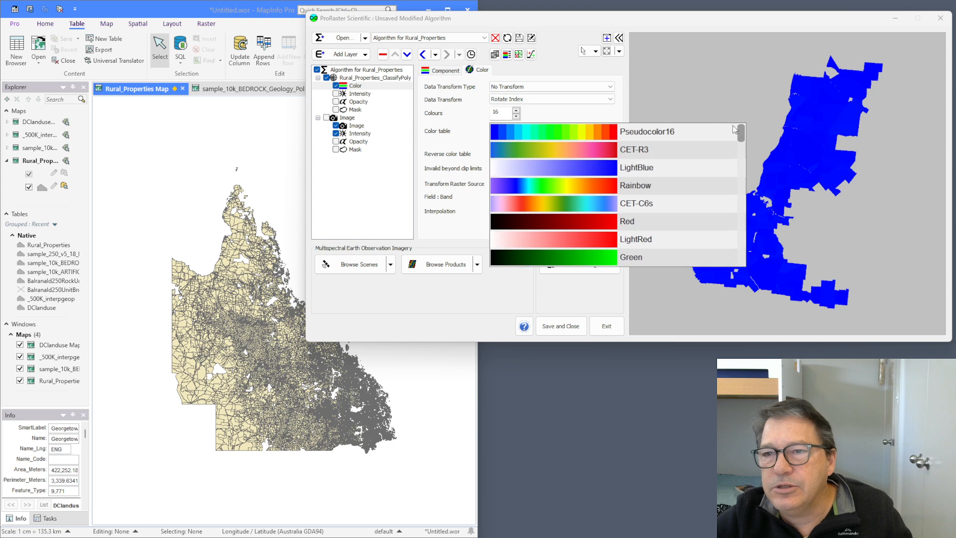
{"action": "left_click", "coordinate": [566, 132]}
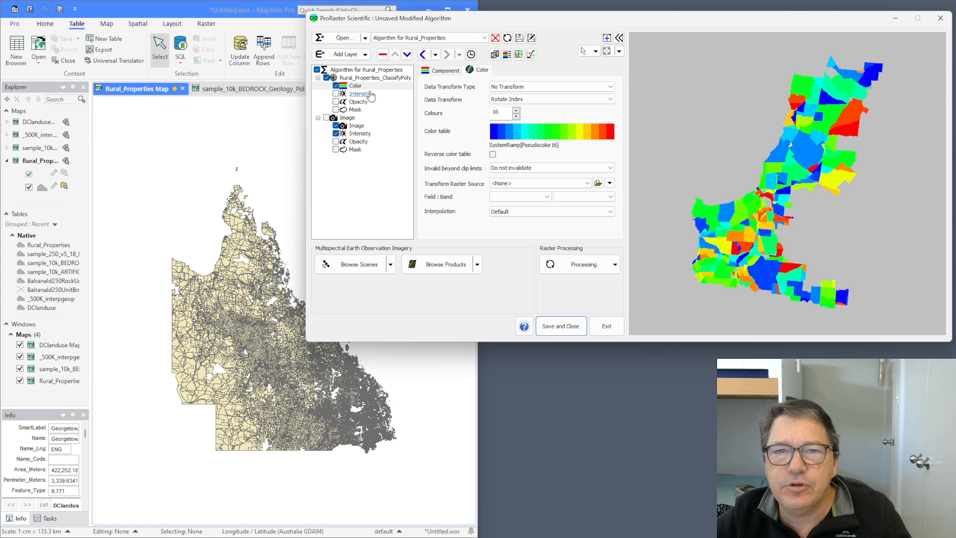
Color the classified raster by its SHAPE_Area band using a Linear Transform.
{"action": "left_click", "coordinate": [449, 71]}
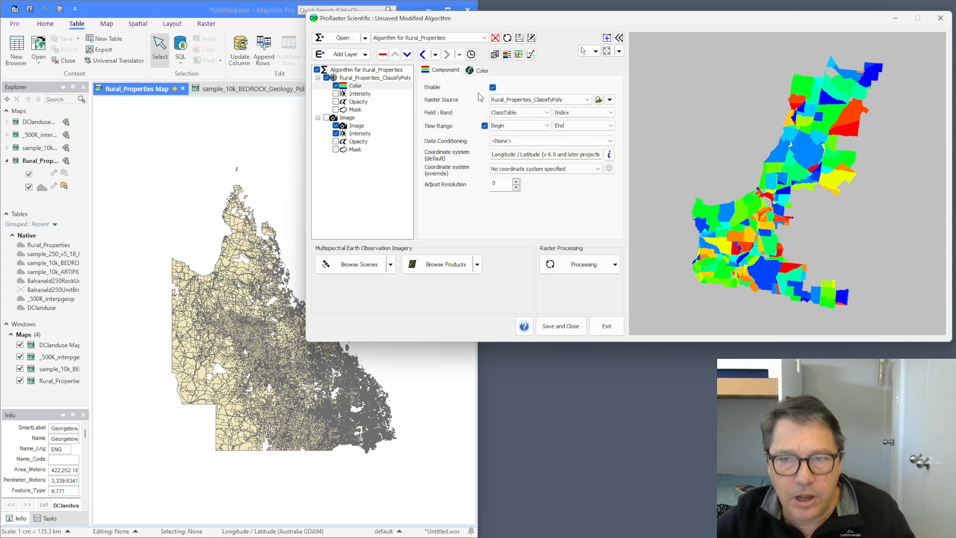
{"action": "left_click", "coordinate": [584, 115]}
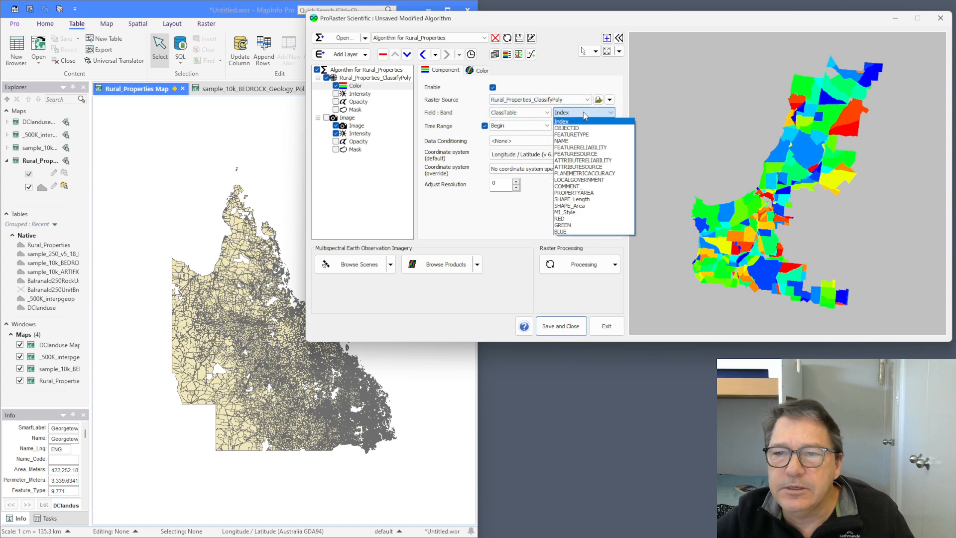
{"action": "left_click", "coordinate": [588, 207]}
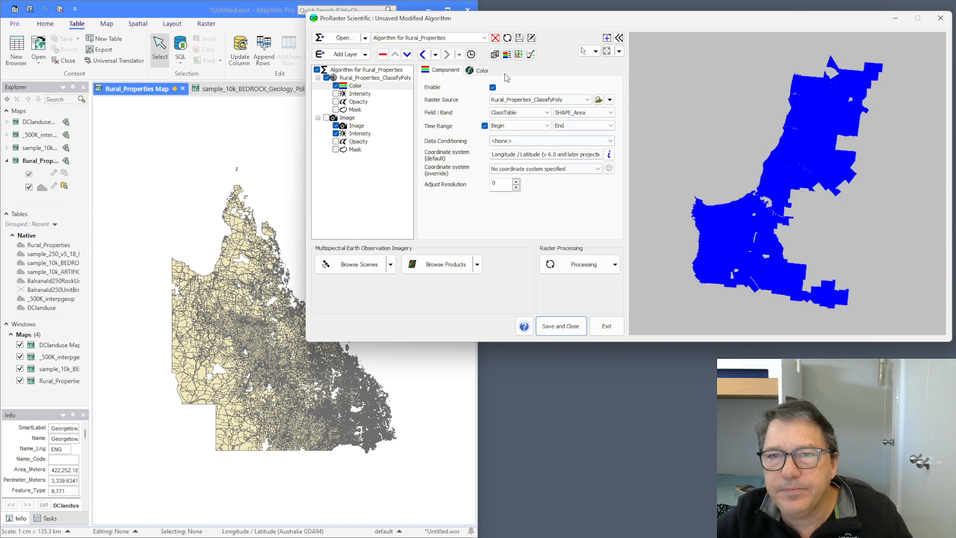
{"action": "left_click", "coordinate": [478, 70]}
{"action": "left_click", "coordinate": [520, 87]}
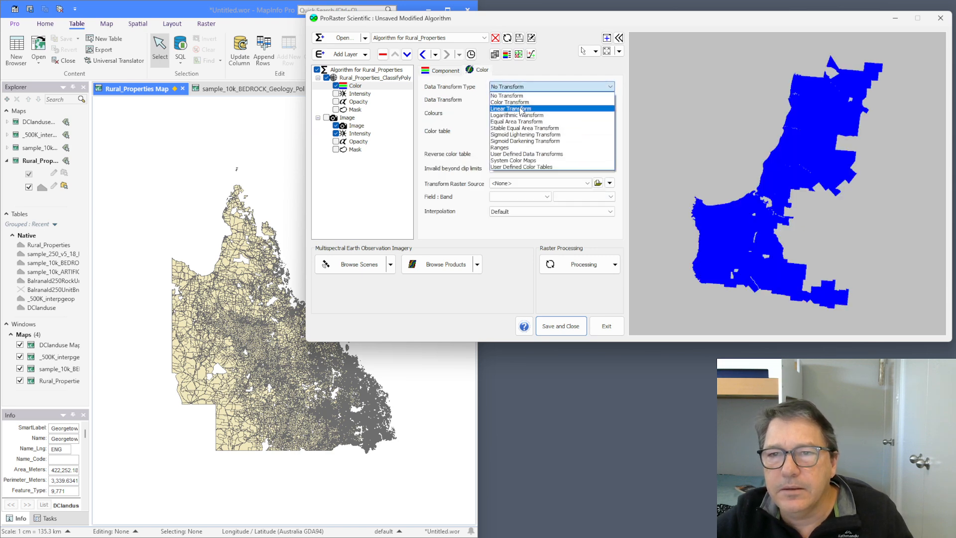
{"action": "left_click", "coordinate": [518, 107]}
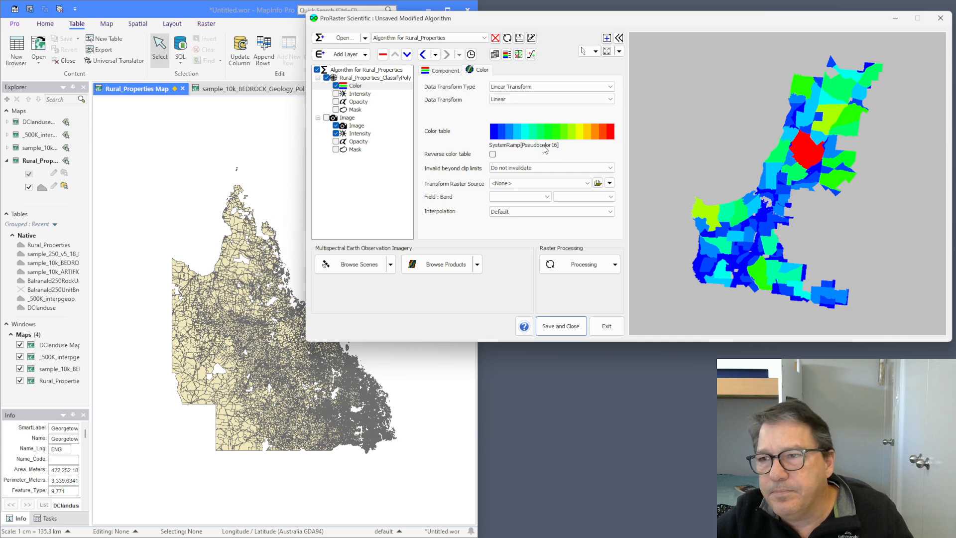